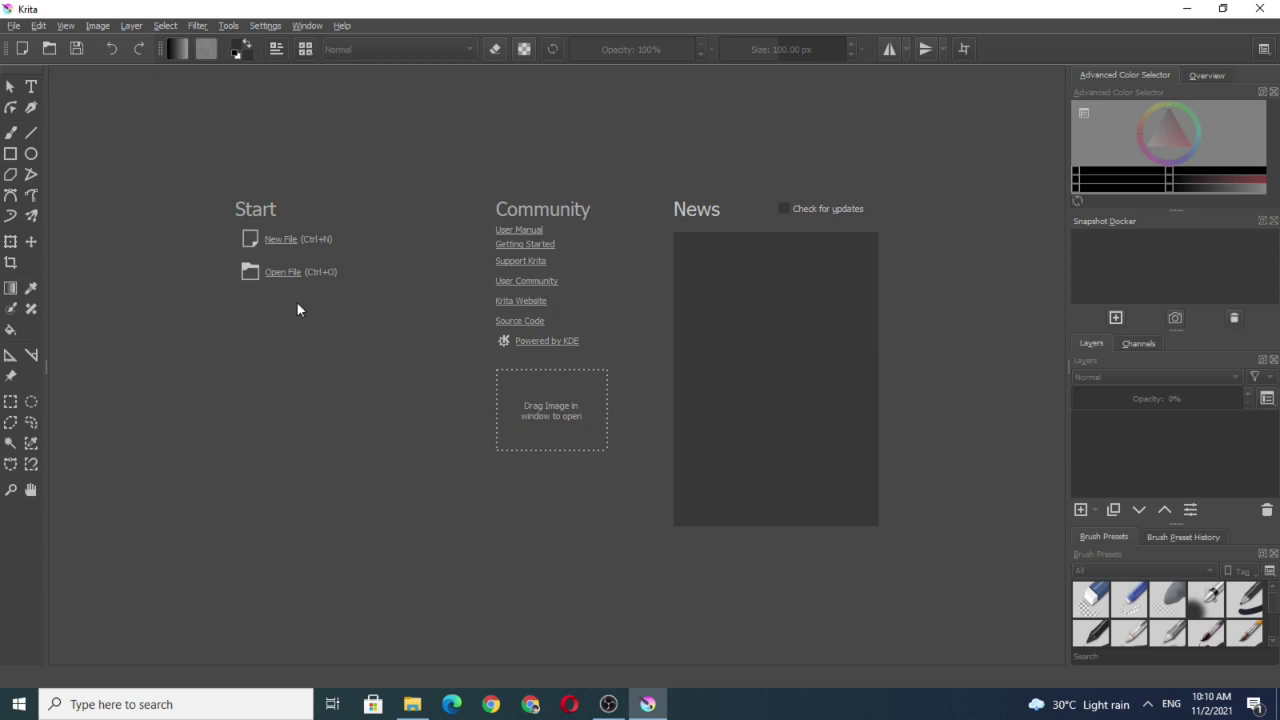
Step: Create a new Krita document 800 pixels wide and 800 pixels high
left_click(277, 242)
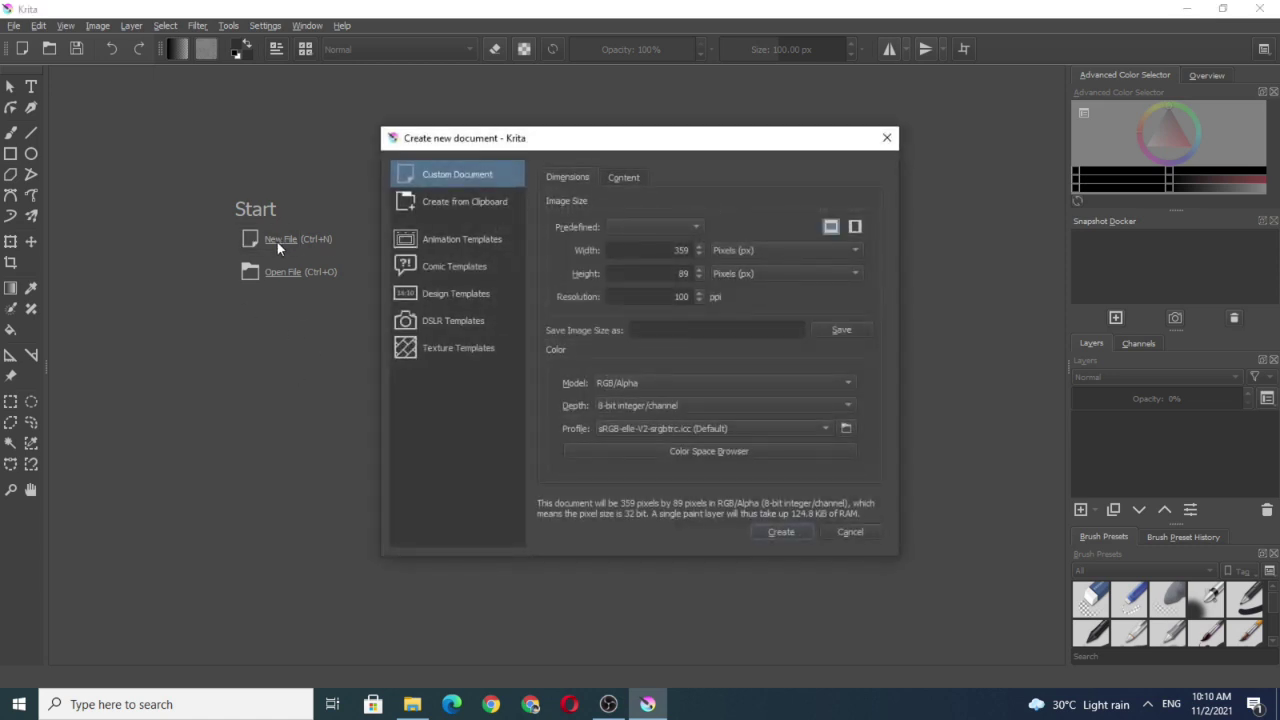
left_click_drag(662, 252, 698, 264)
key("BackSpace")
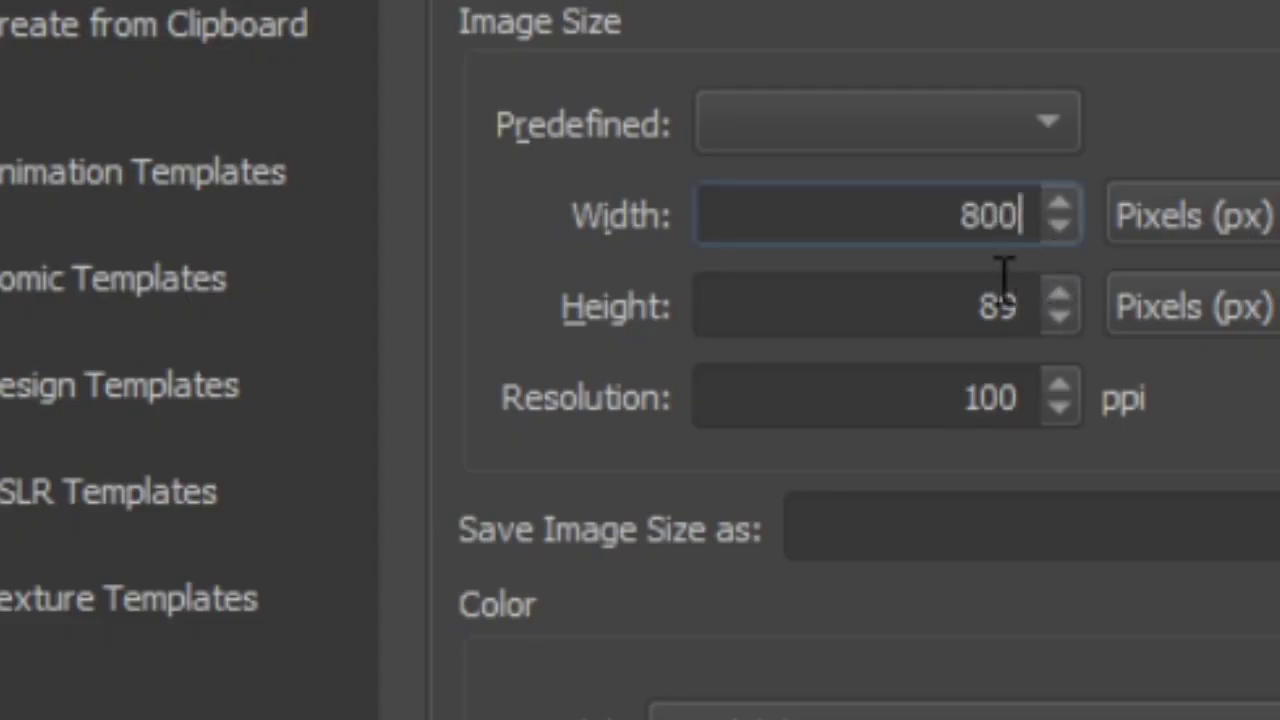
key("Tab")
type("8")
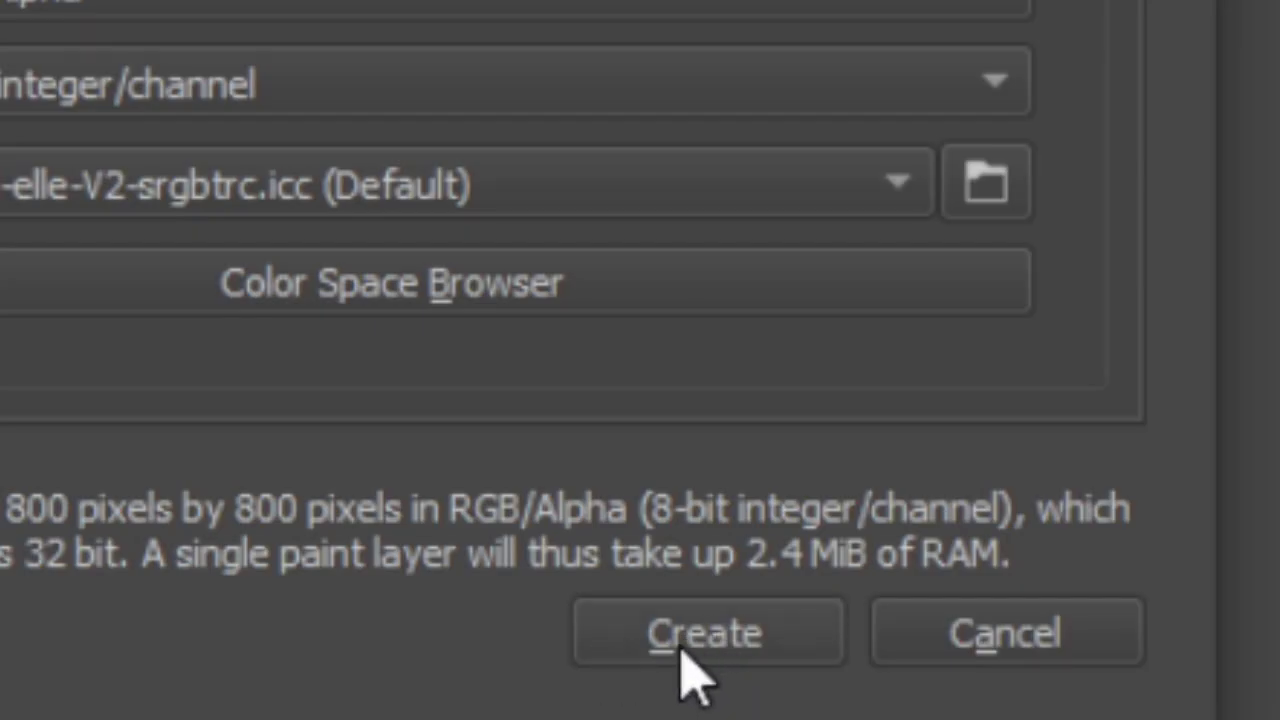
left_click(775, 535)
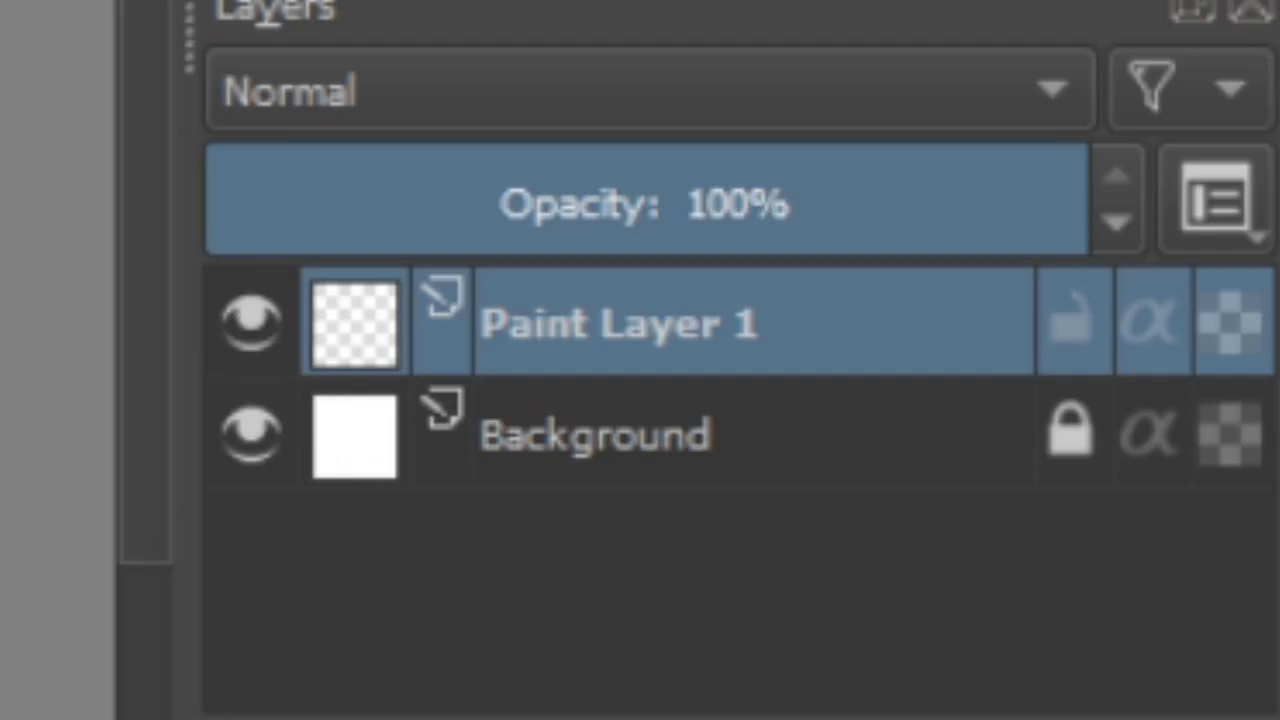
Step: Hide the Background layer and switch from the eraser to a basic brush
left_click(248, 456)
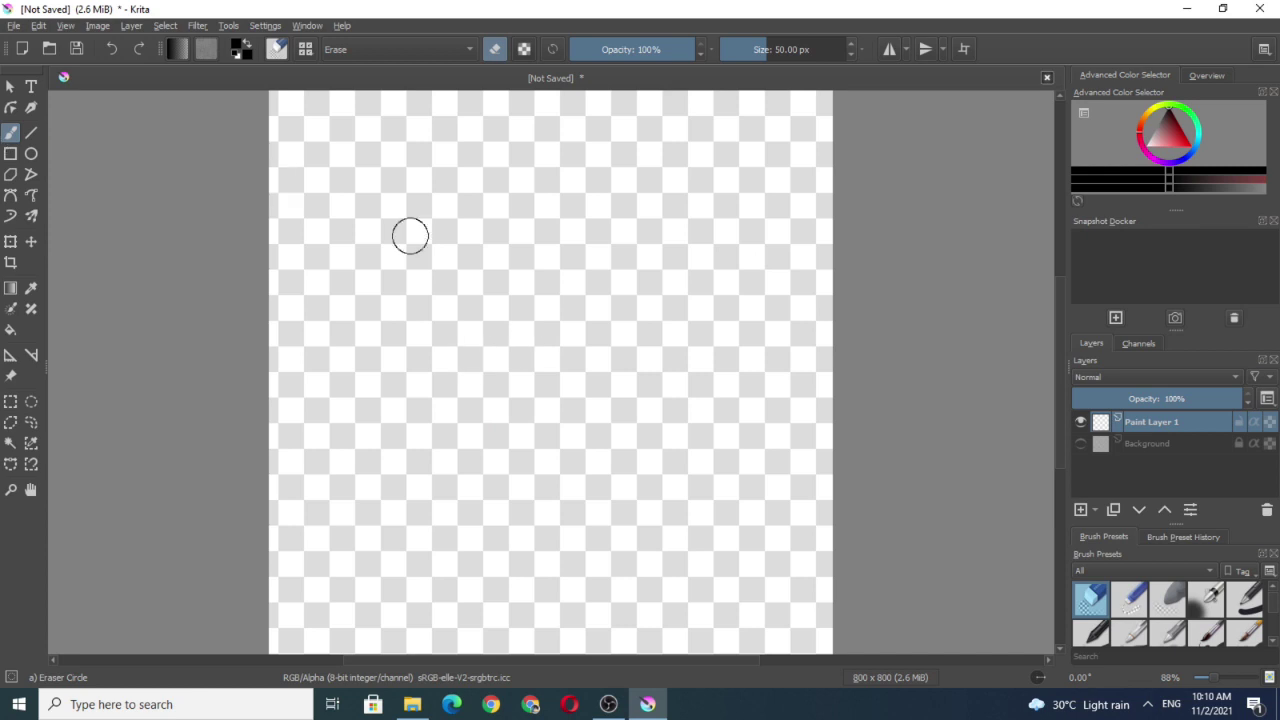
key("/")
Step: Sketch a test circle with inner strokes, then clear the paint layer
mouse_move(693, 156)
left_mouse_down()
mouse_move(456, 155)
mouse_move(546, 330)
mouse_move(690, 152)
left_mouse_up()
left_click_drag(619, 160, 638, 208)
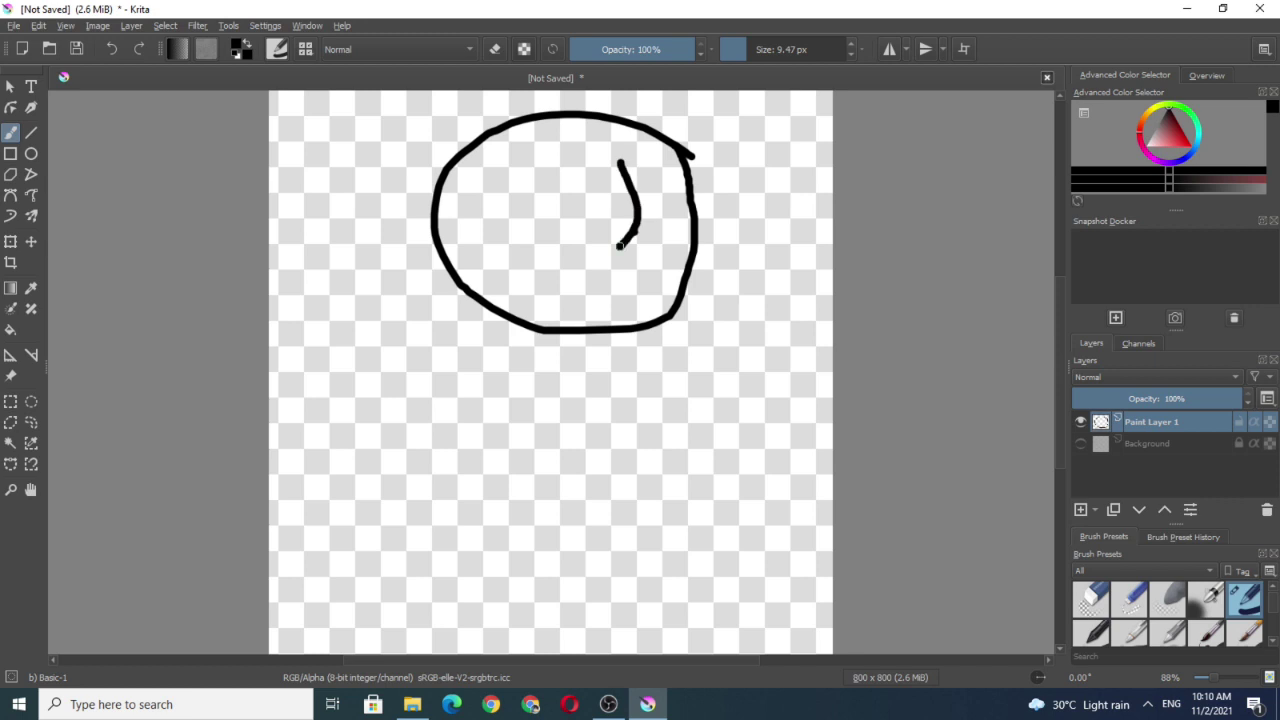
left_click_drag(555, 178, 550, 272)
key("Delete")
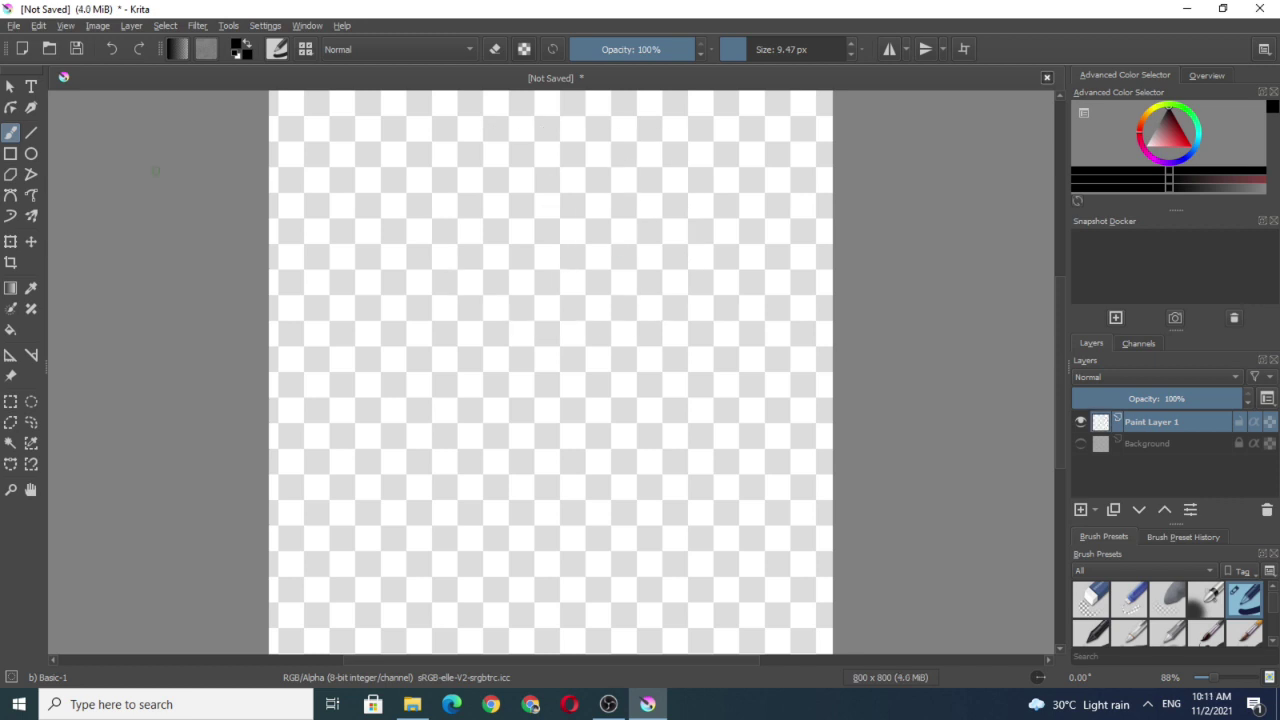
left_click(411, 704)
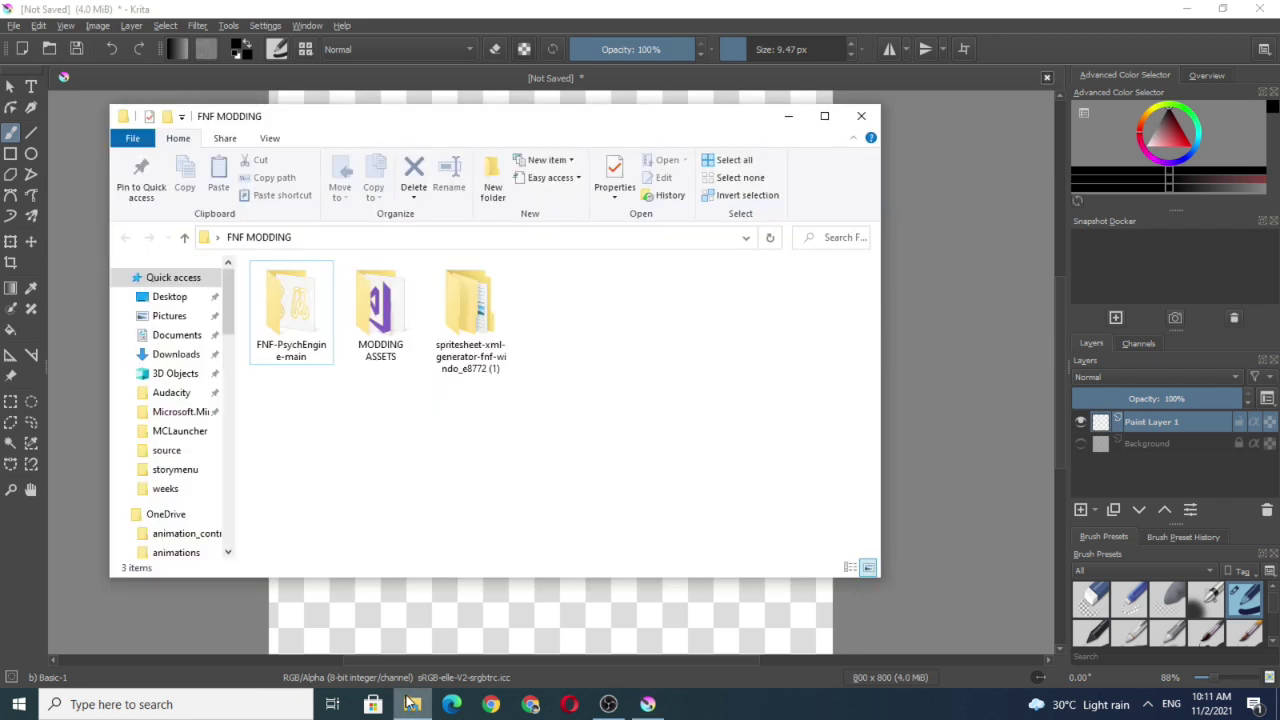
Step: Drag cgidle1.png from MODDING ASSETS > cgfnfanim into Krita as a new layer
double_click(373, 350)
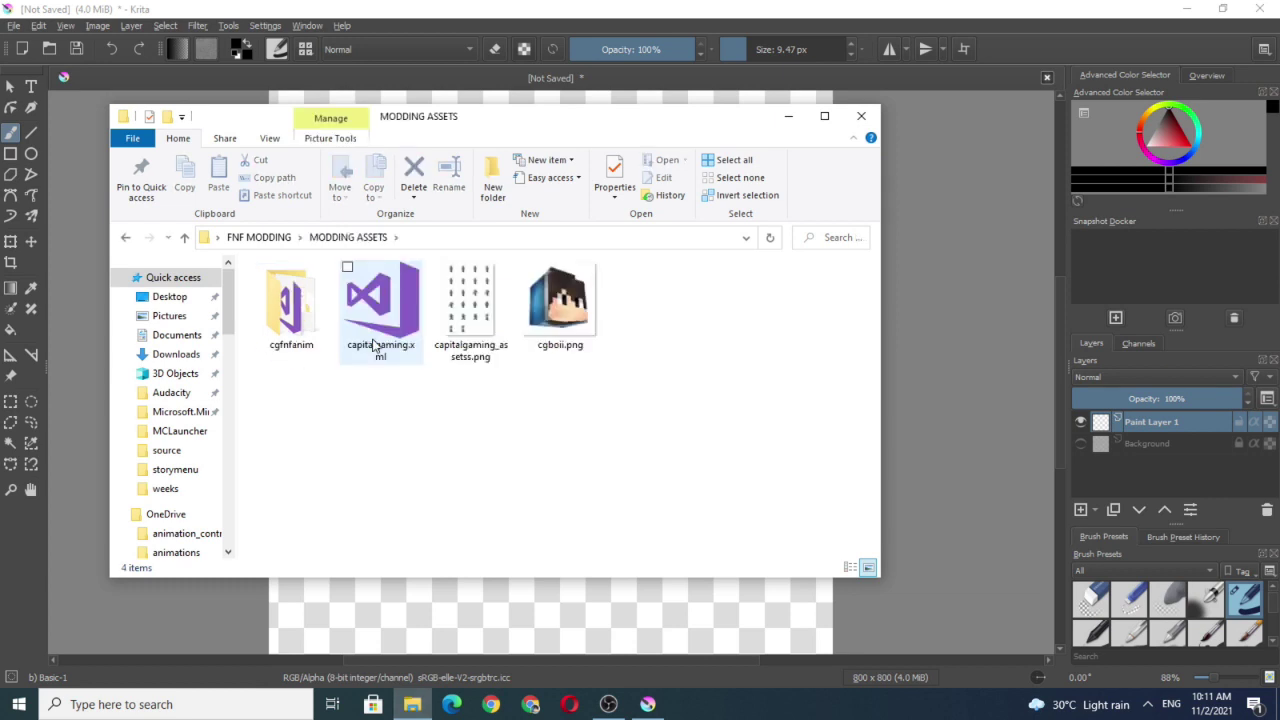
double_click(289, 305)
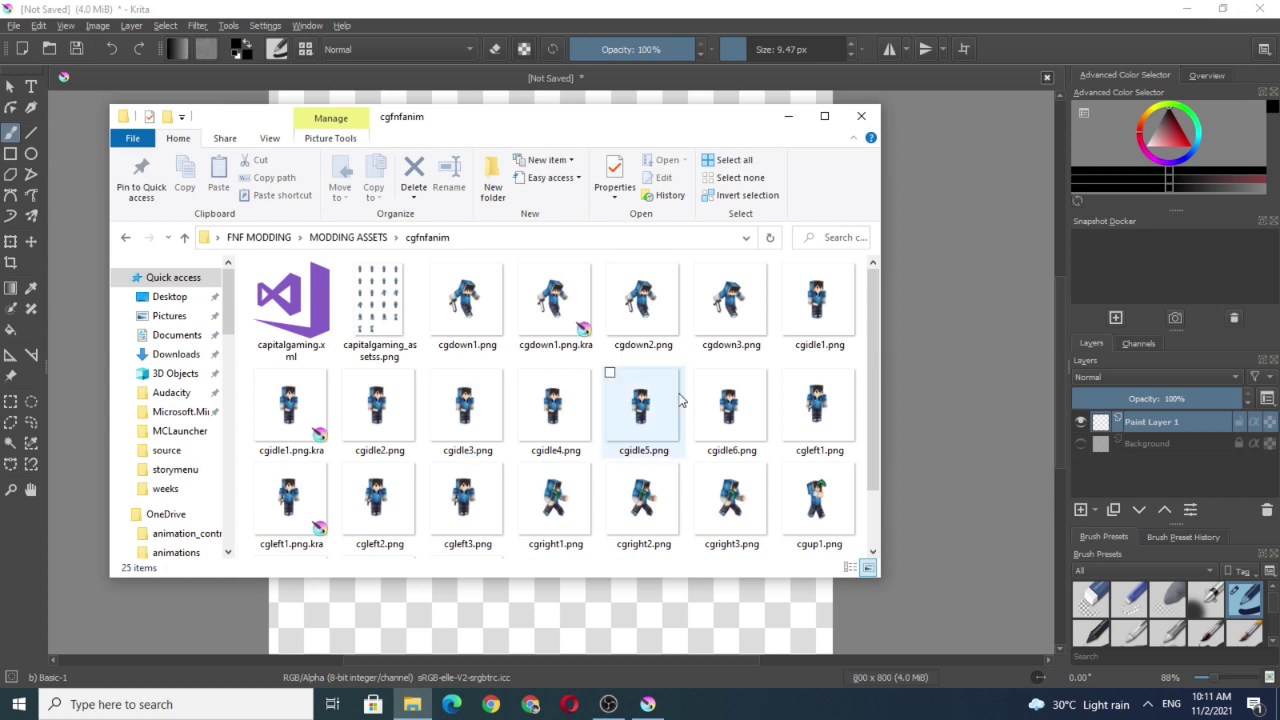
scroll(393, 385, "down", 1)
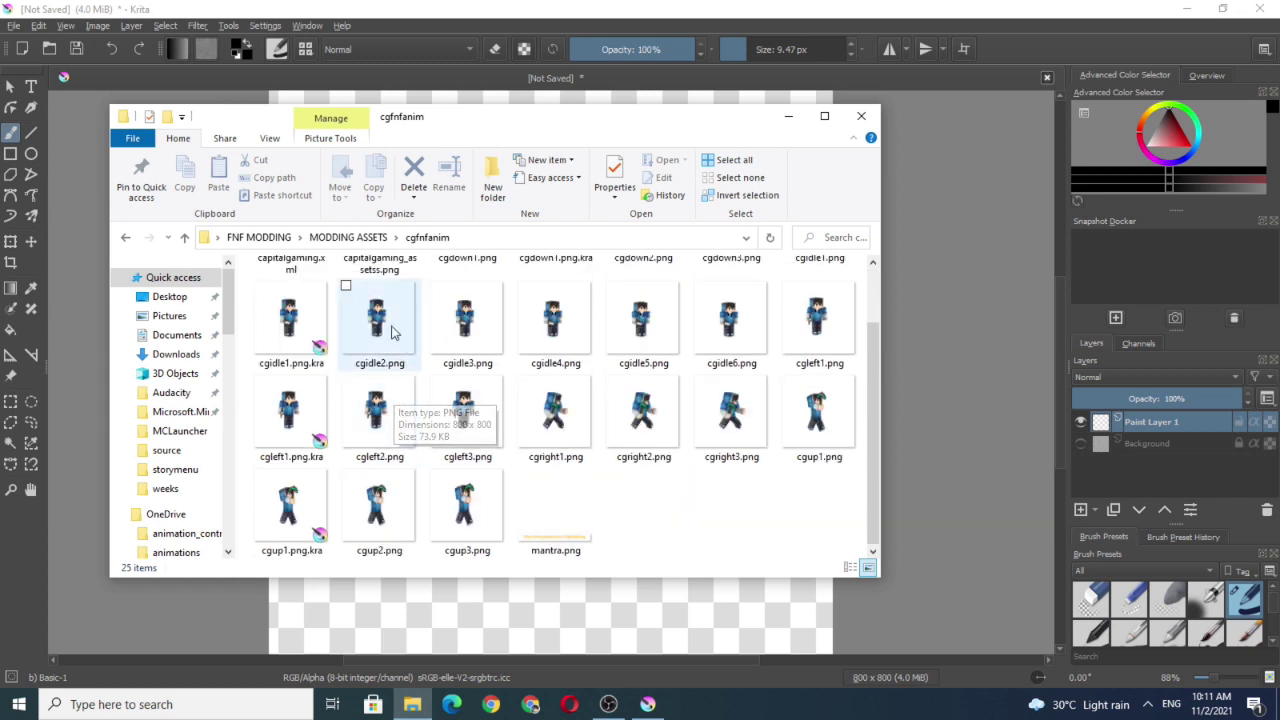
scroll(720, 335, "up", 1)
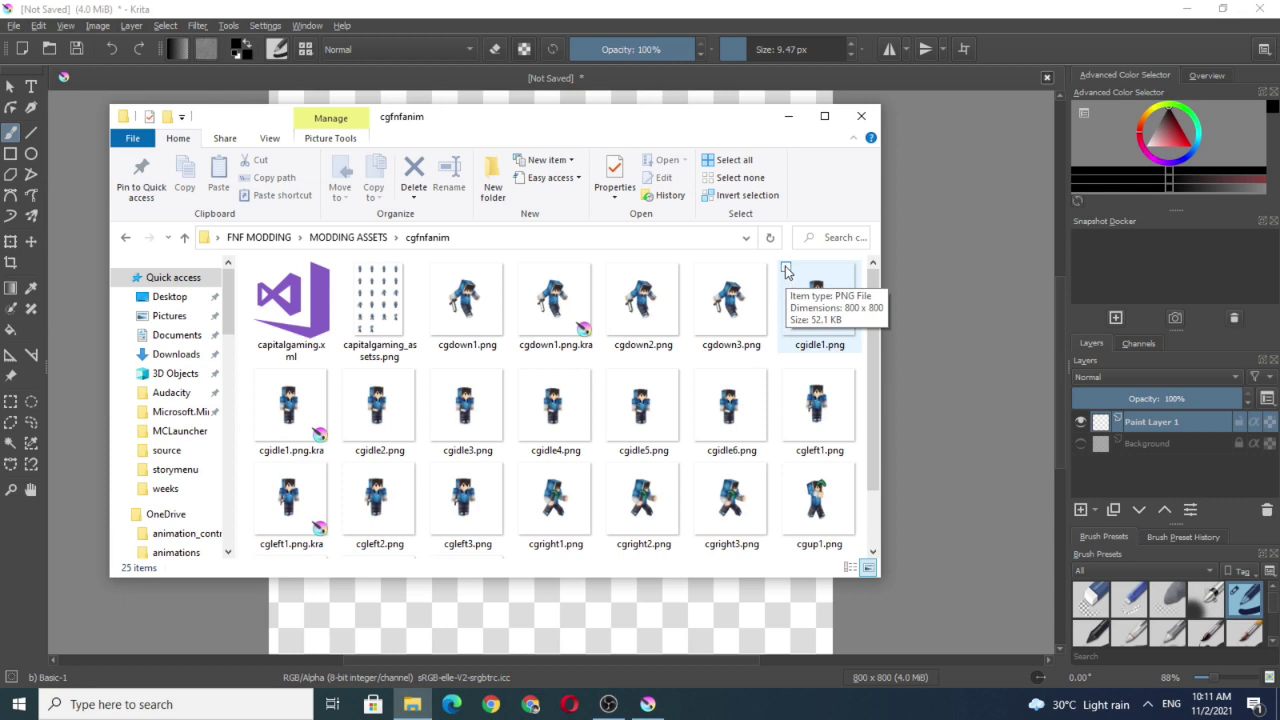
left_click(785, 268)
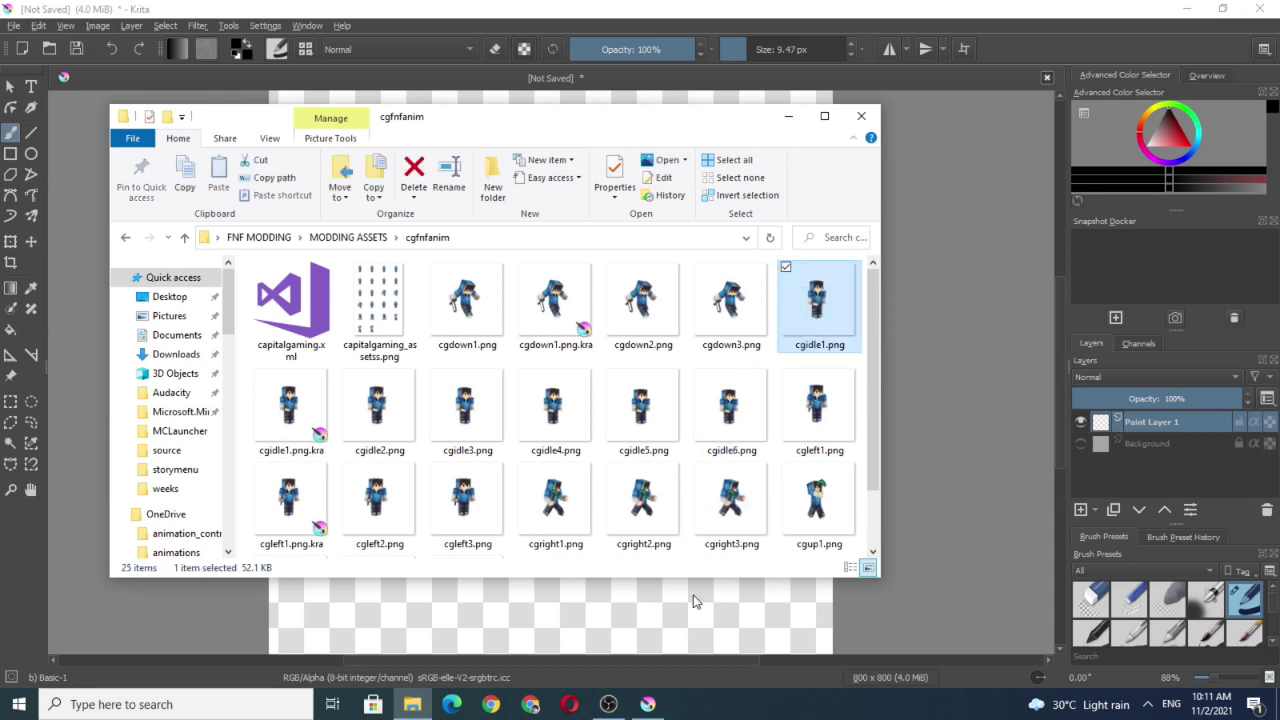
left_click_drag(696, 601, 650, 621)
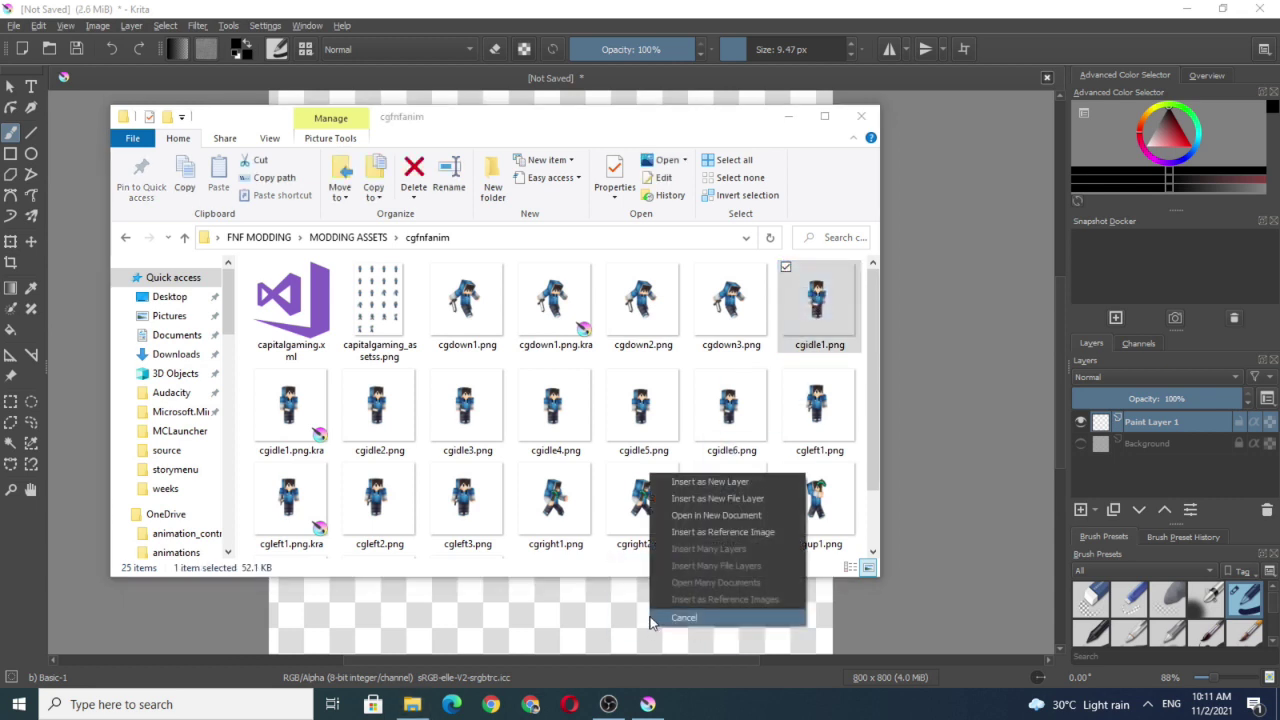
left_click(717, 483)
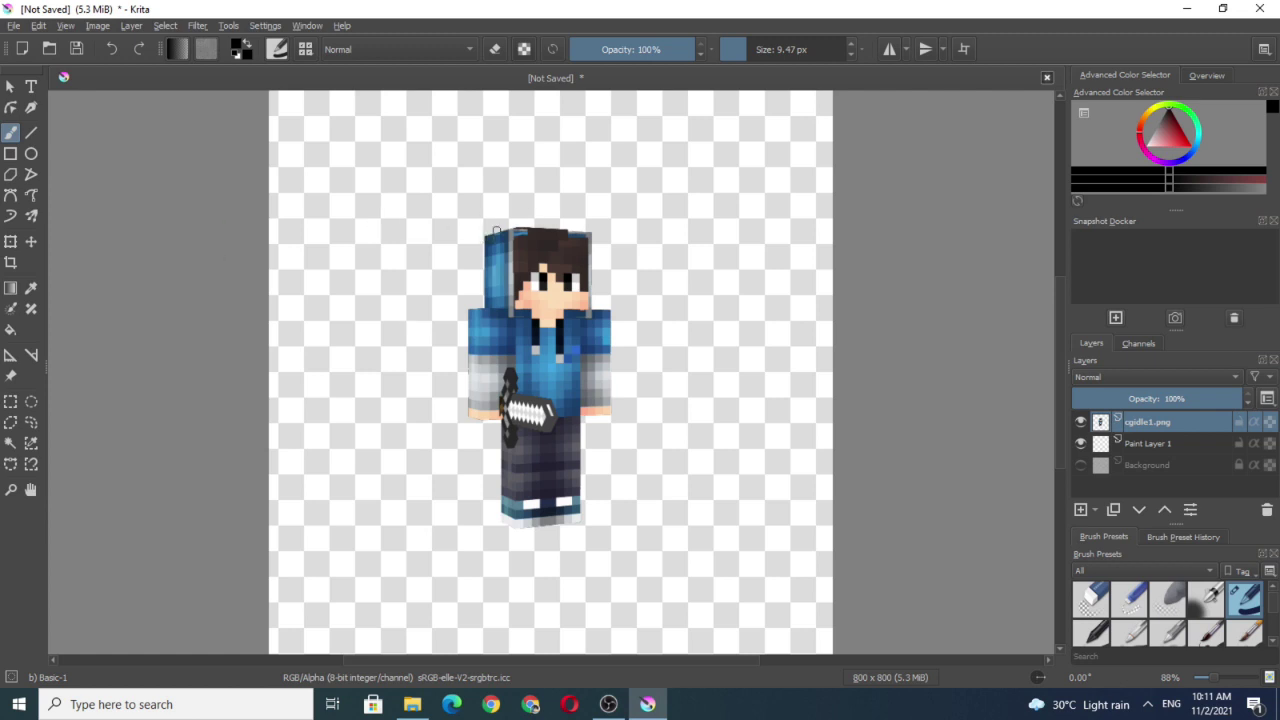
Step: Open Krita's File menu
left_click(14, 26)
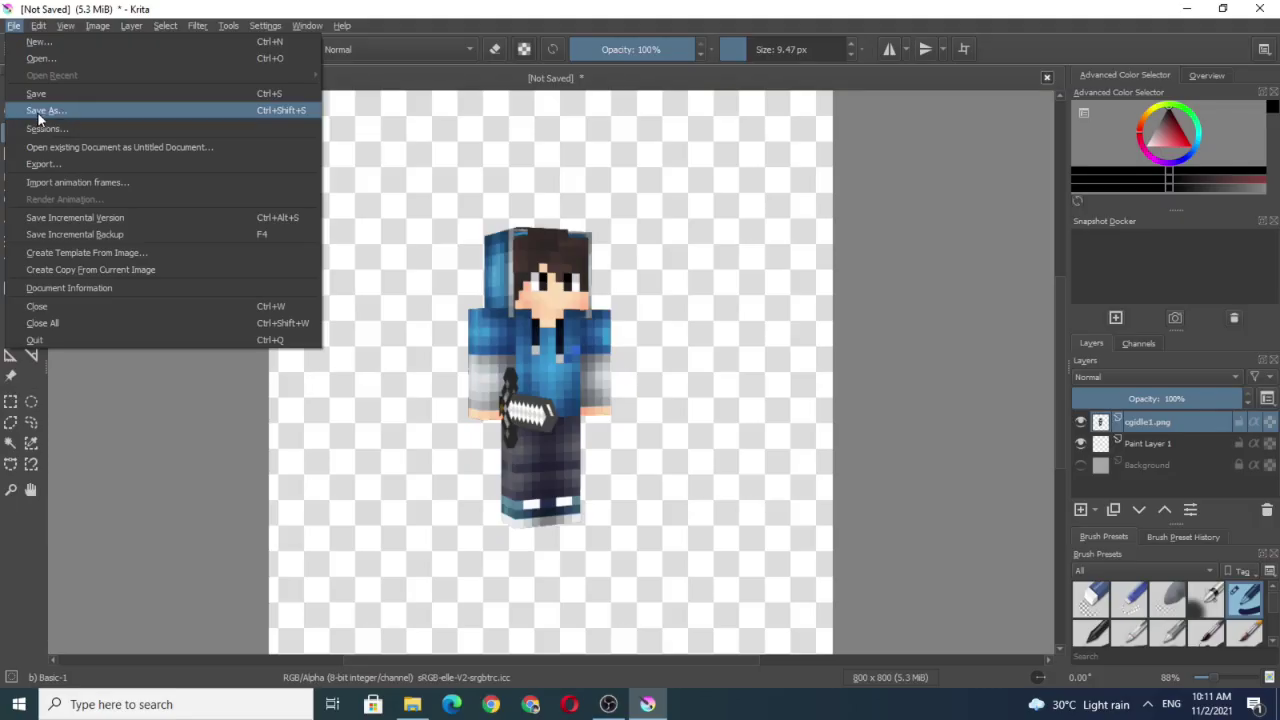
Step: Start a Save As with the PNG image file type, then cancel without saving
left_click(38, 114)
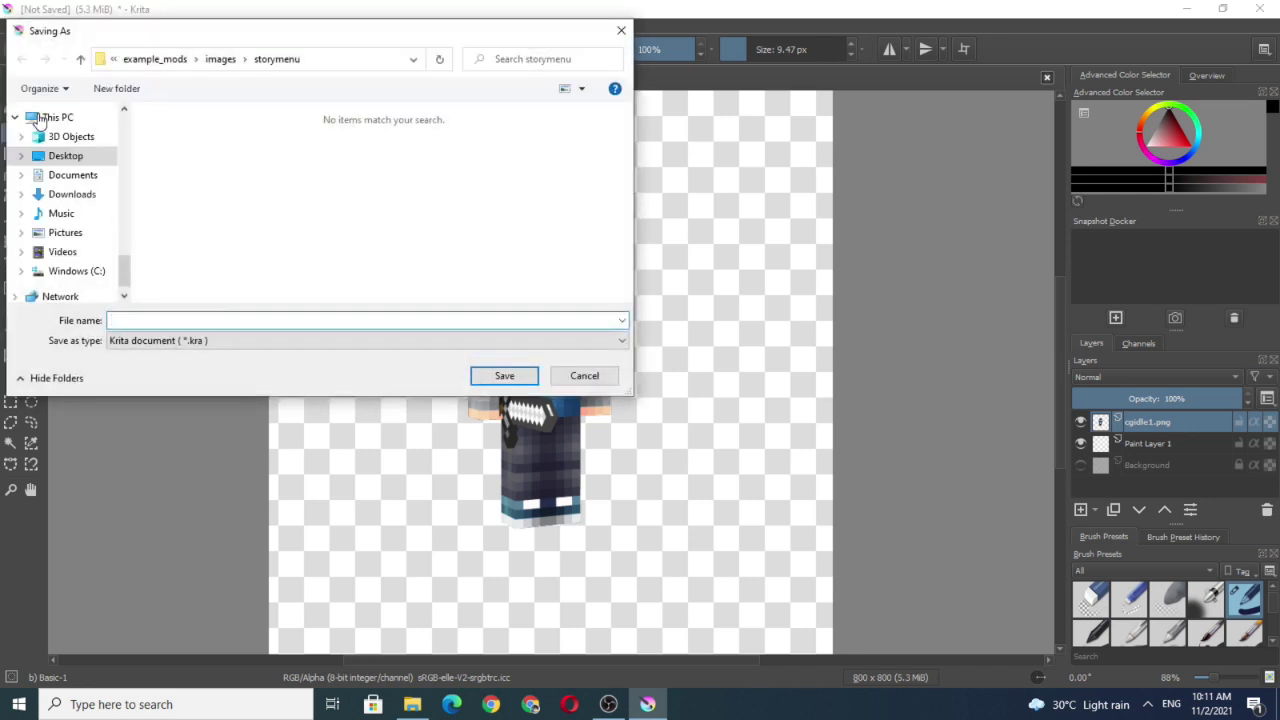
left_click(244, 340)
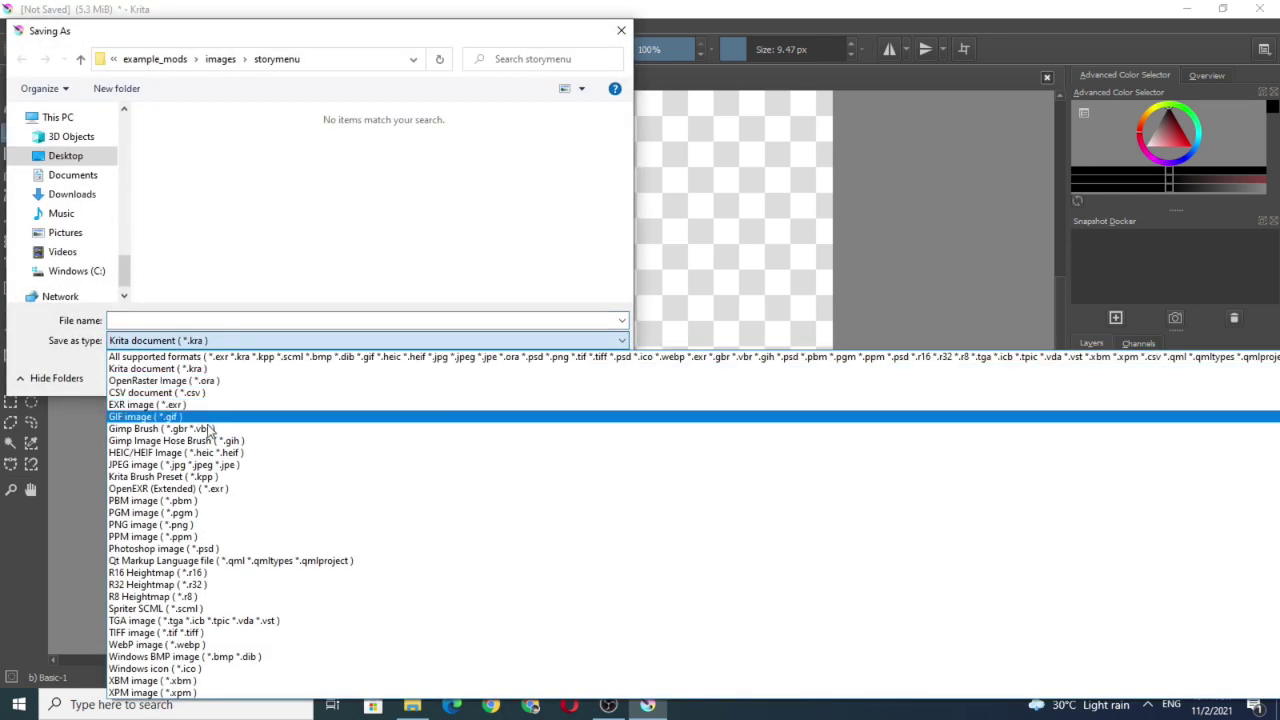
left_click(214, 528)
left_click(240, 319)
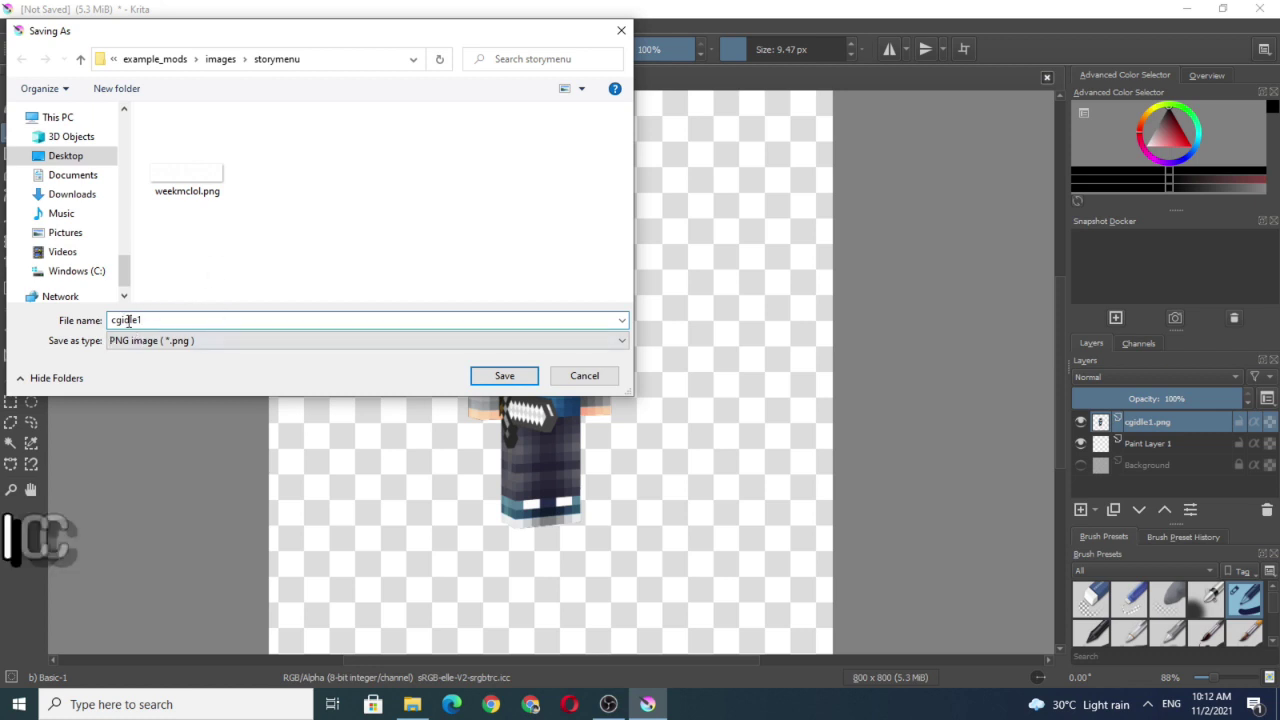
key("Escape")
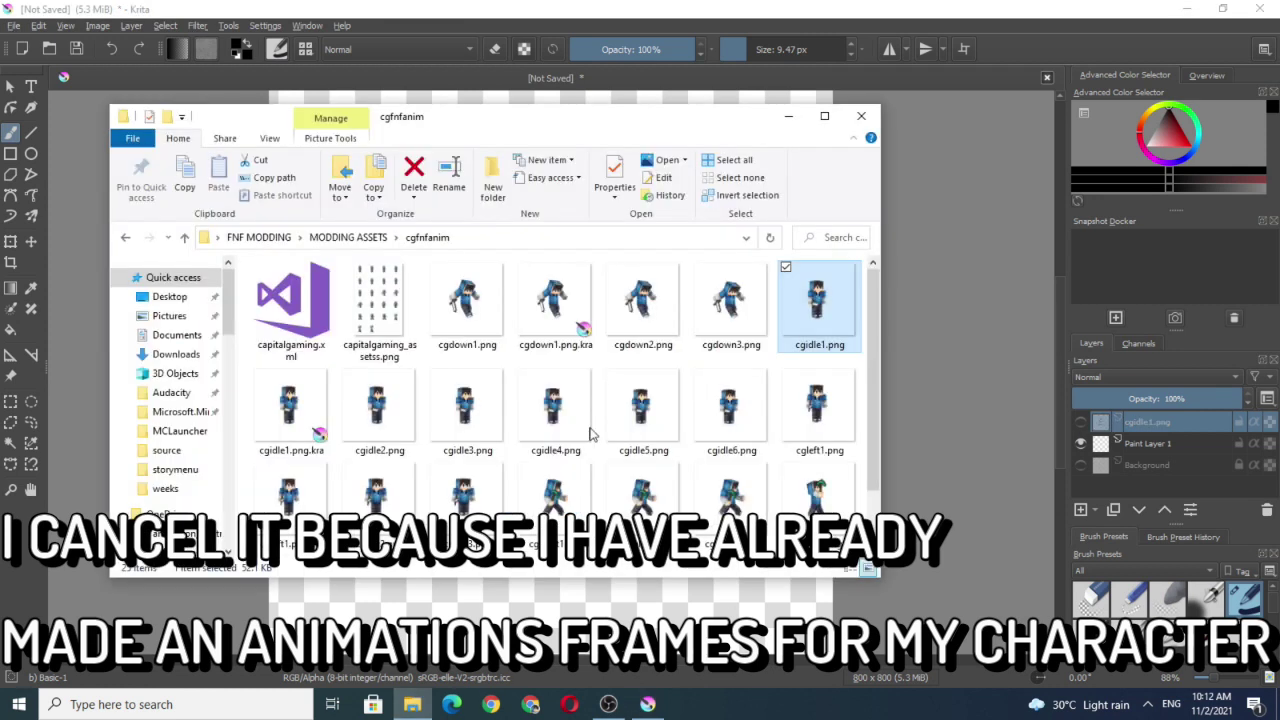
Step: Insert cgidle2.png as a new layer, then abandon a PNG Save As
left_click_drag(371, 425, 999, 349)
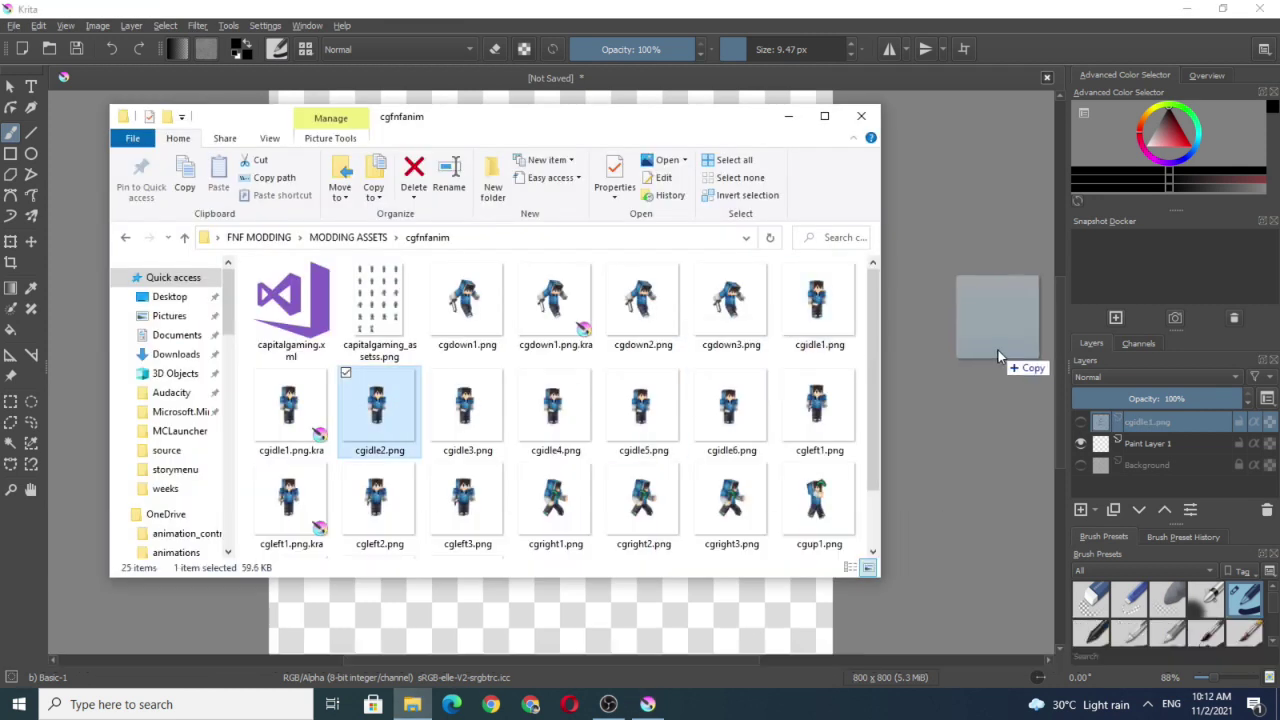
left_click(1060, 359)
left_click(14, 25)
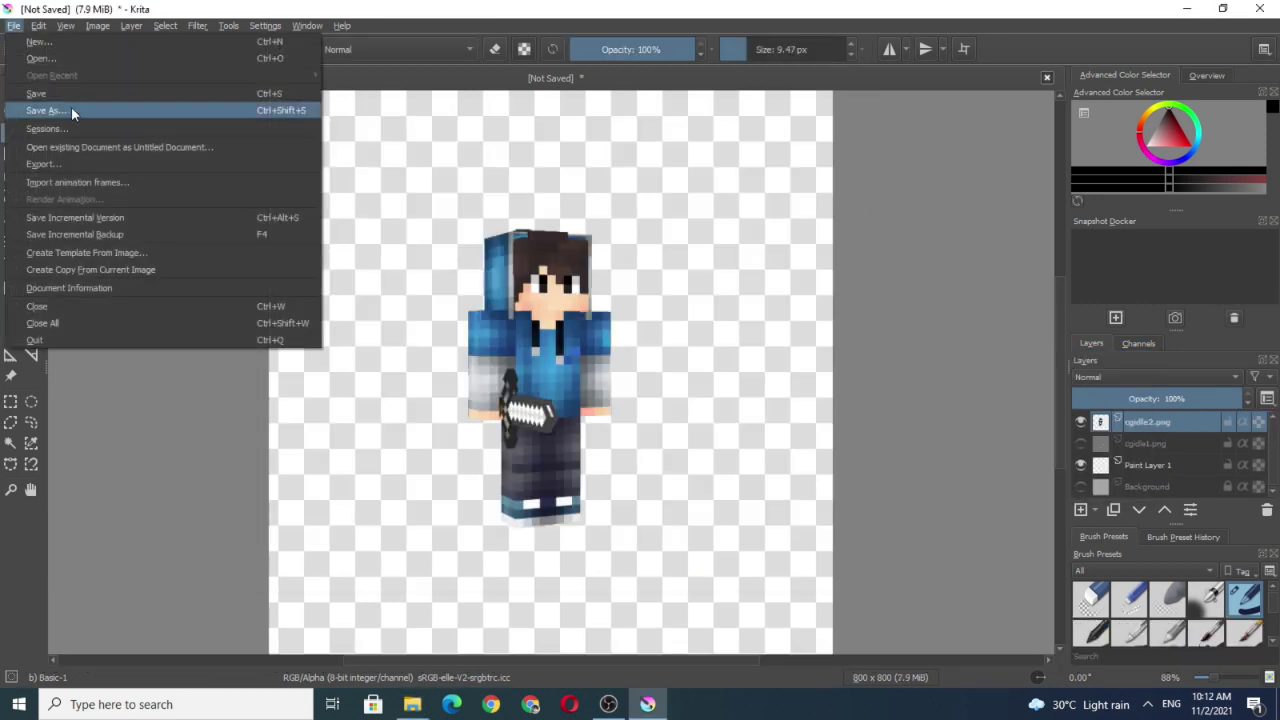
left_click(71, 106)
left_click(186, 341)
scroll(200, 500, "down", 1)
left_click(200, 517)
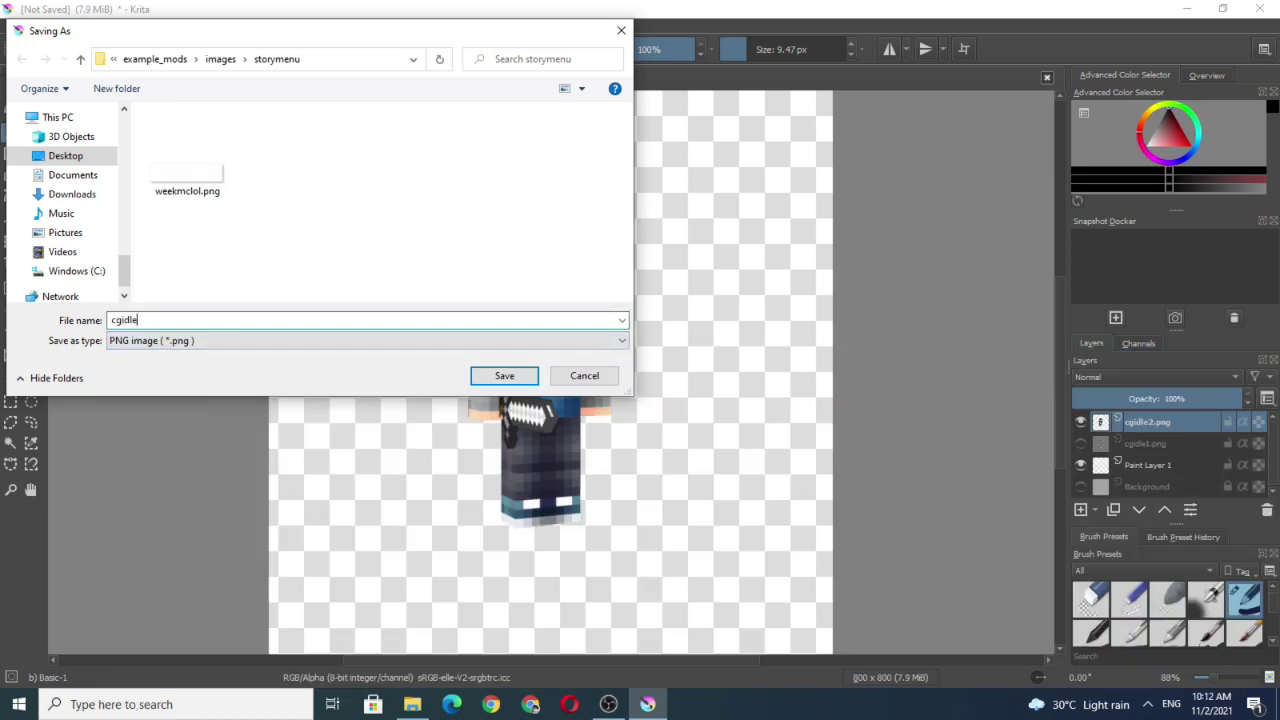
left_click(584, 375)
left_click(412, 704)
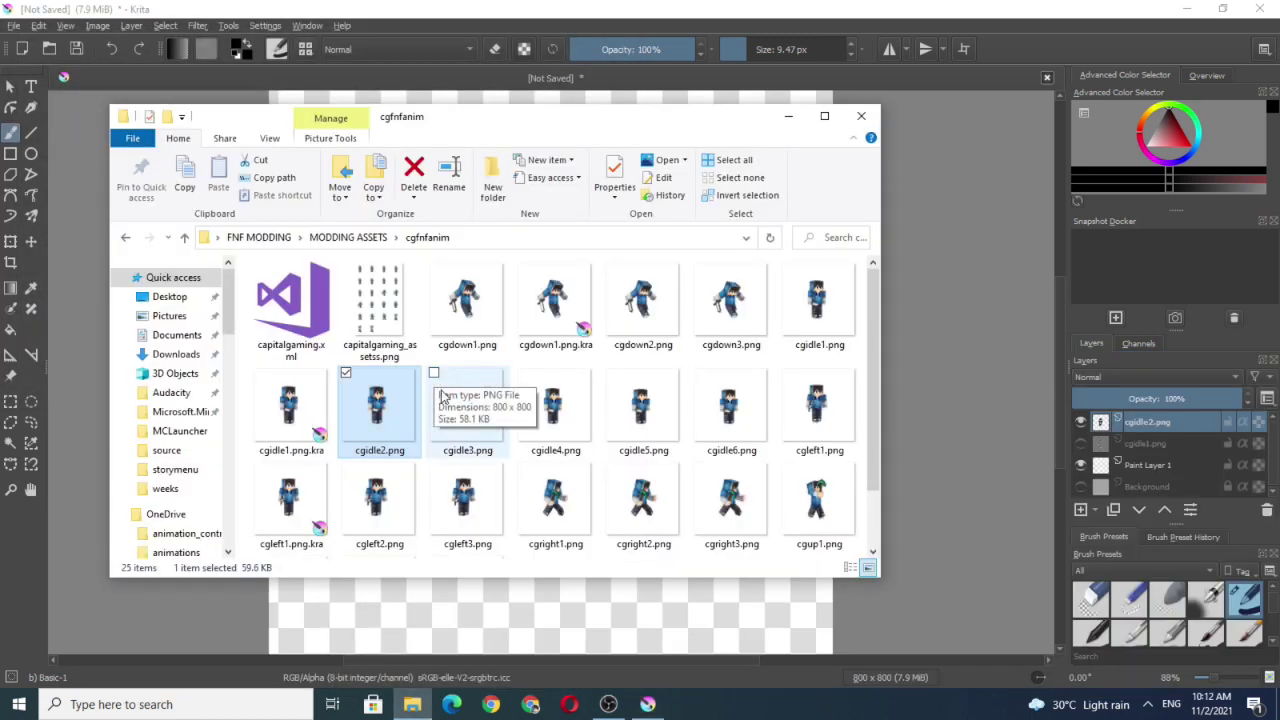
Step: Insert cgidle3.png as a new layer, then abandon another PNG Save As
left_click_drag(443, 397, 528, 612)
left_click(645, 503)
left_click(14, 25)
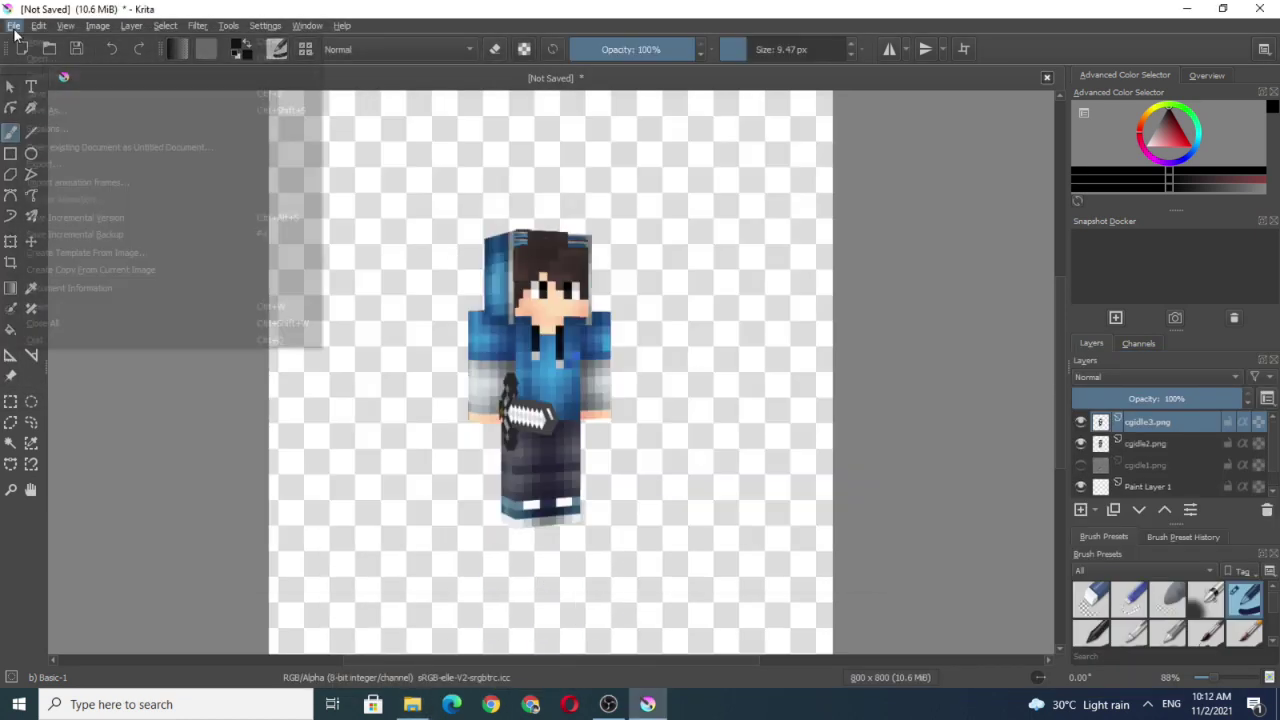
left_click(71, 110)
left_click(186, 341)
left_click(371, 526)
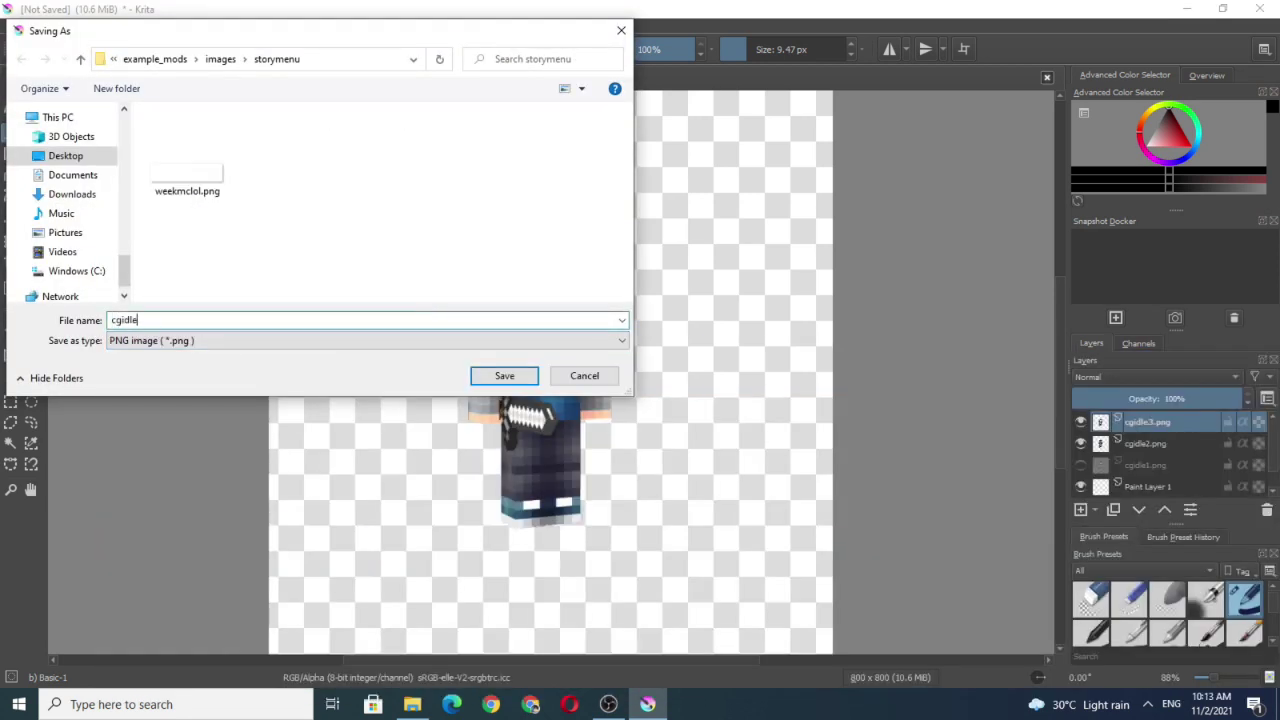
left_click(584, 375)
left_click(412, 704)
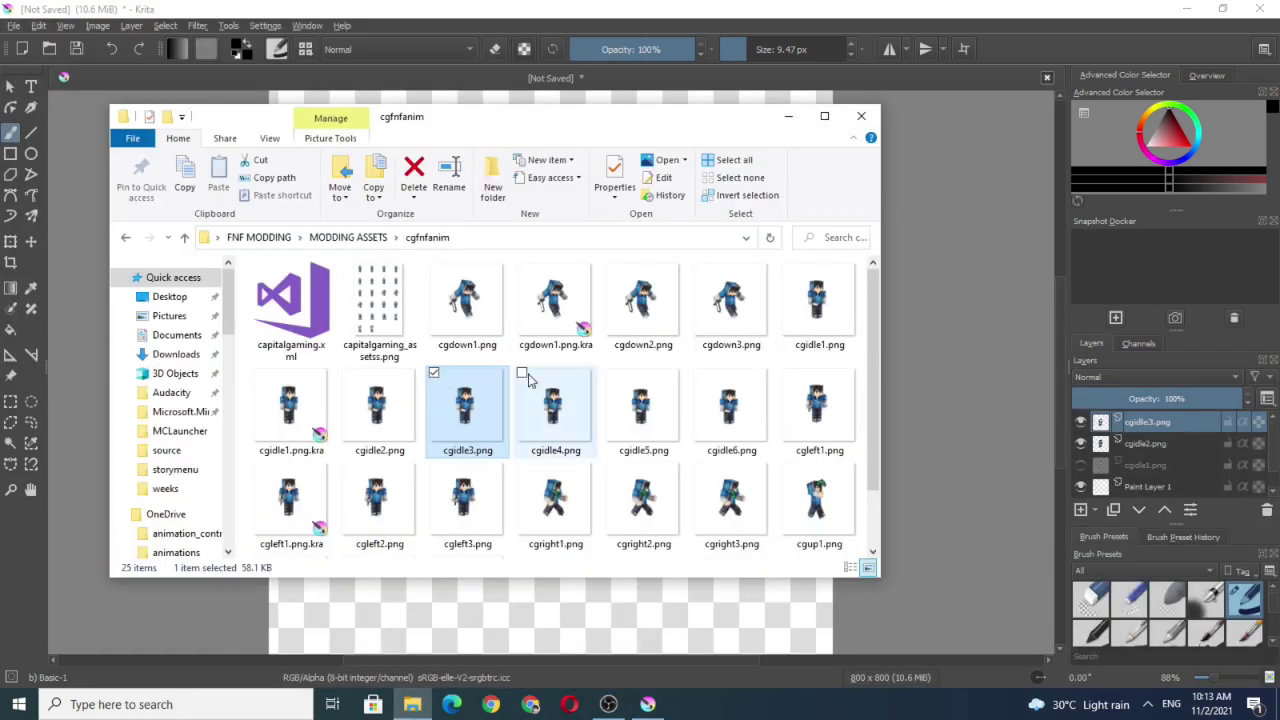
Step: Add cgidle4.png and cgidle5.png as layers, hiding the cgidle2–cgidle4 layers
left_click_drag(578, 416, 490, 595)
left_click(571, 503)
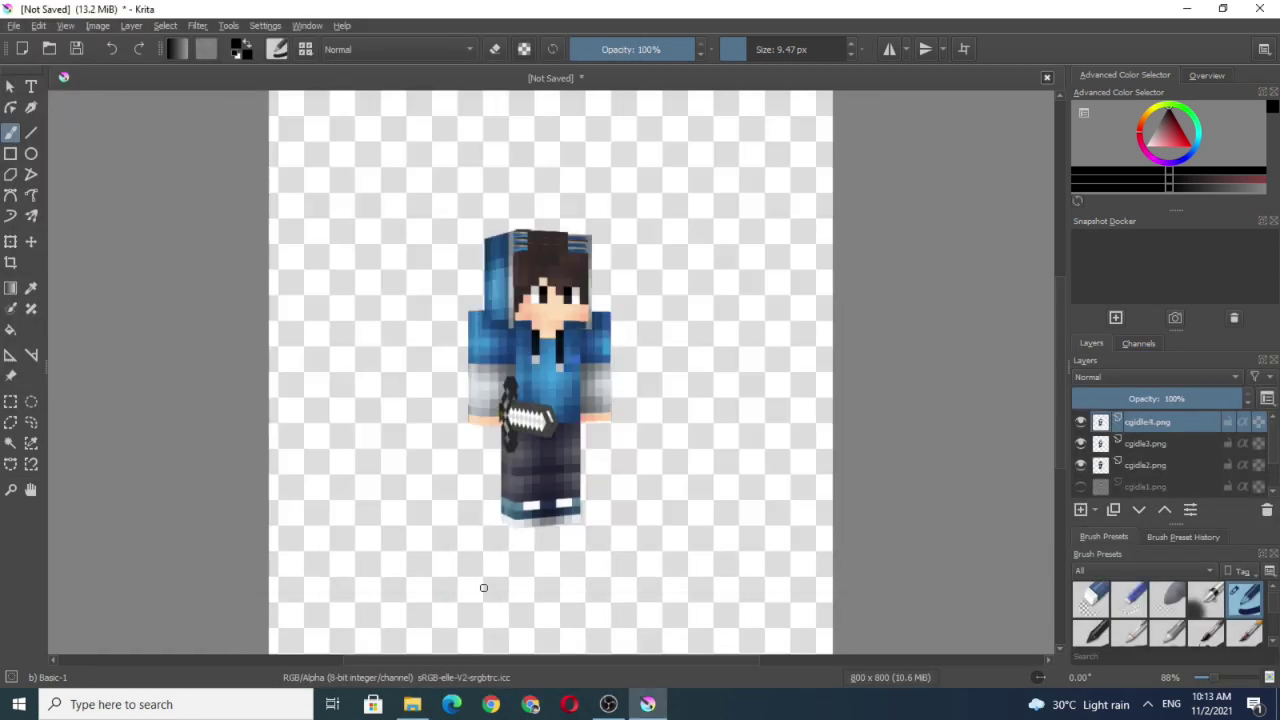
left_click(1080, 443)
left_click(1080, 465)
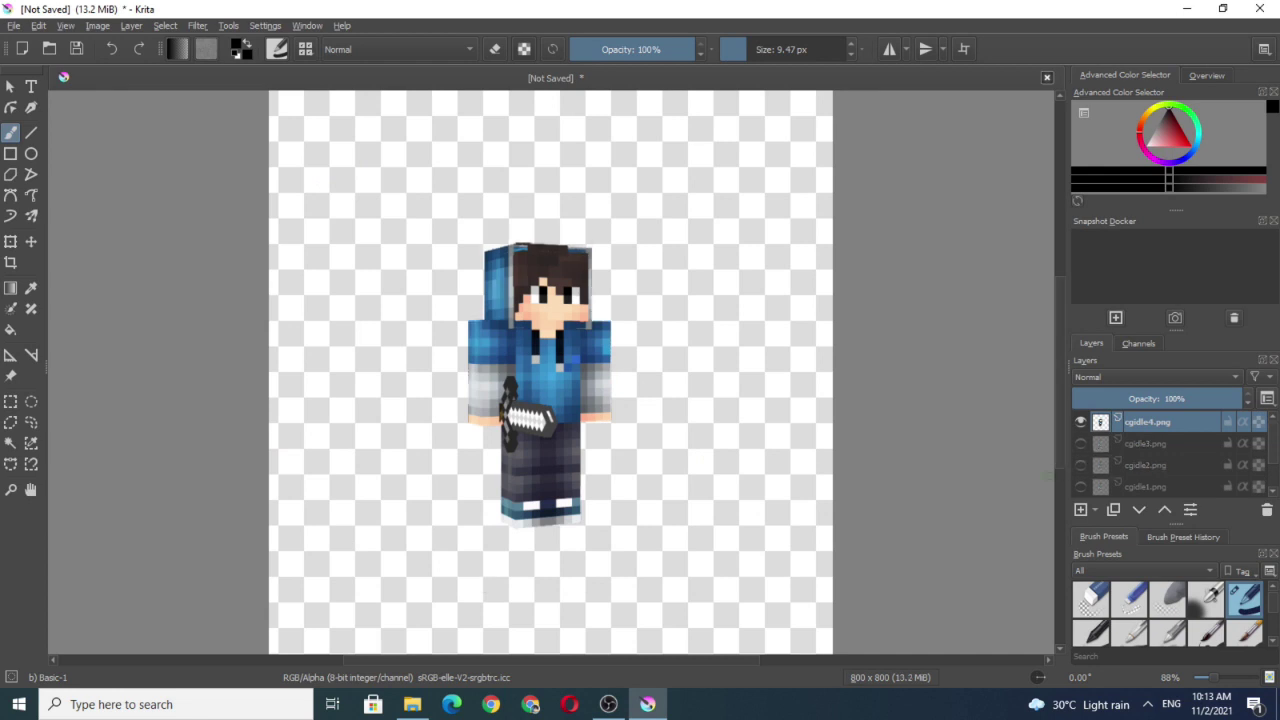
left_click(412, 704)
left_click(609, 375)
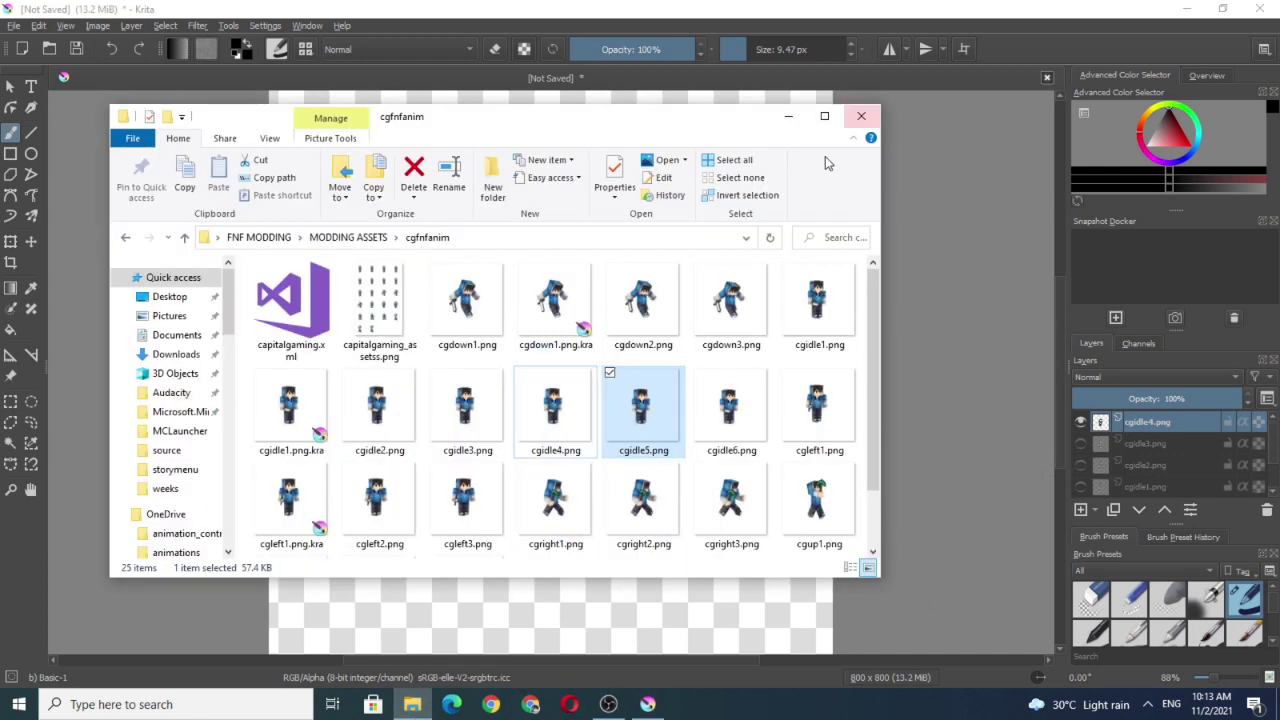
left_click_drag(643, 410, 550, 450)
left_click(631, 358)
left_click(1080, 443)
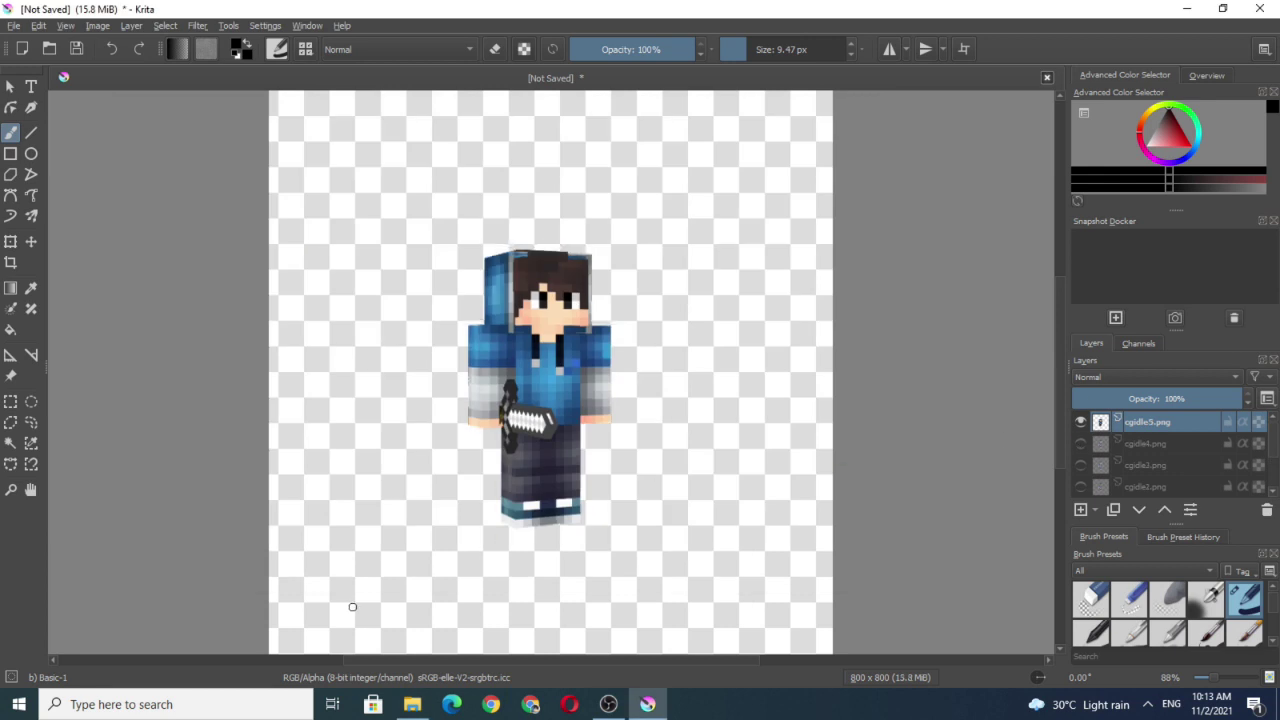
Step: Save the document as the PNG image cgidle5
left_click(13, 26)
left_click(65, 110)
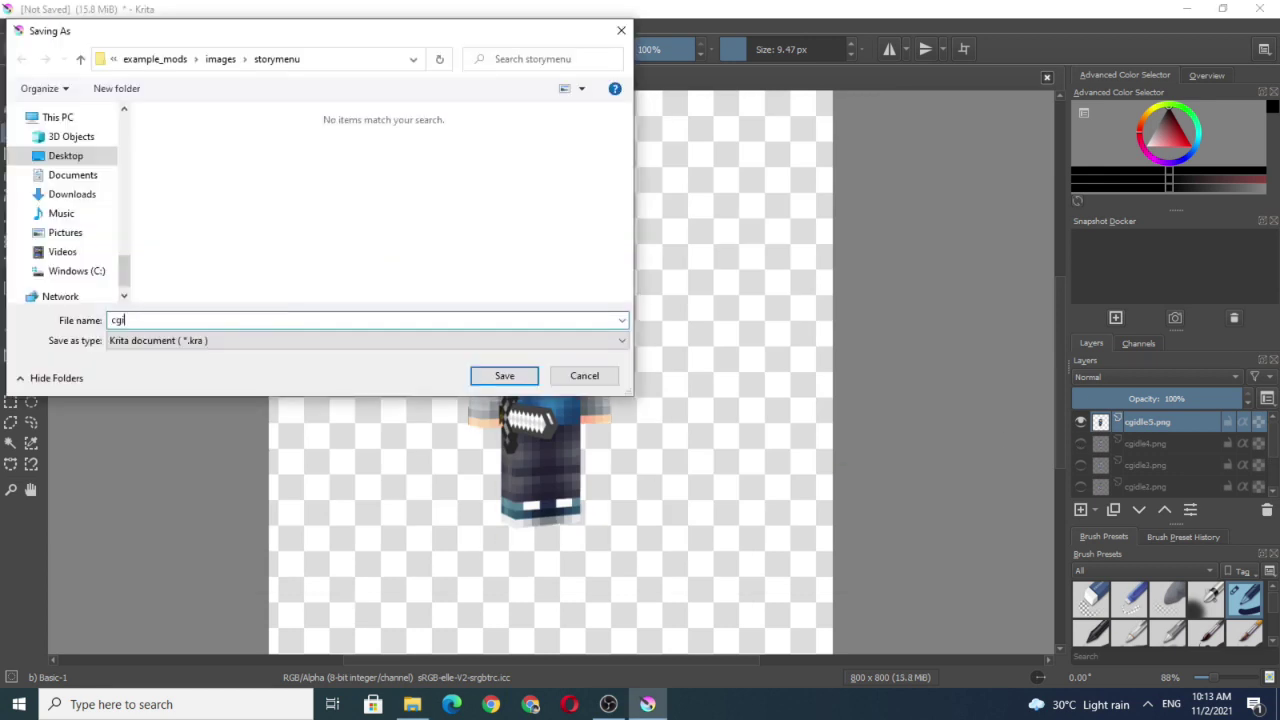
left_click(365, 340)
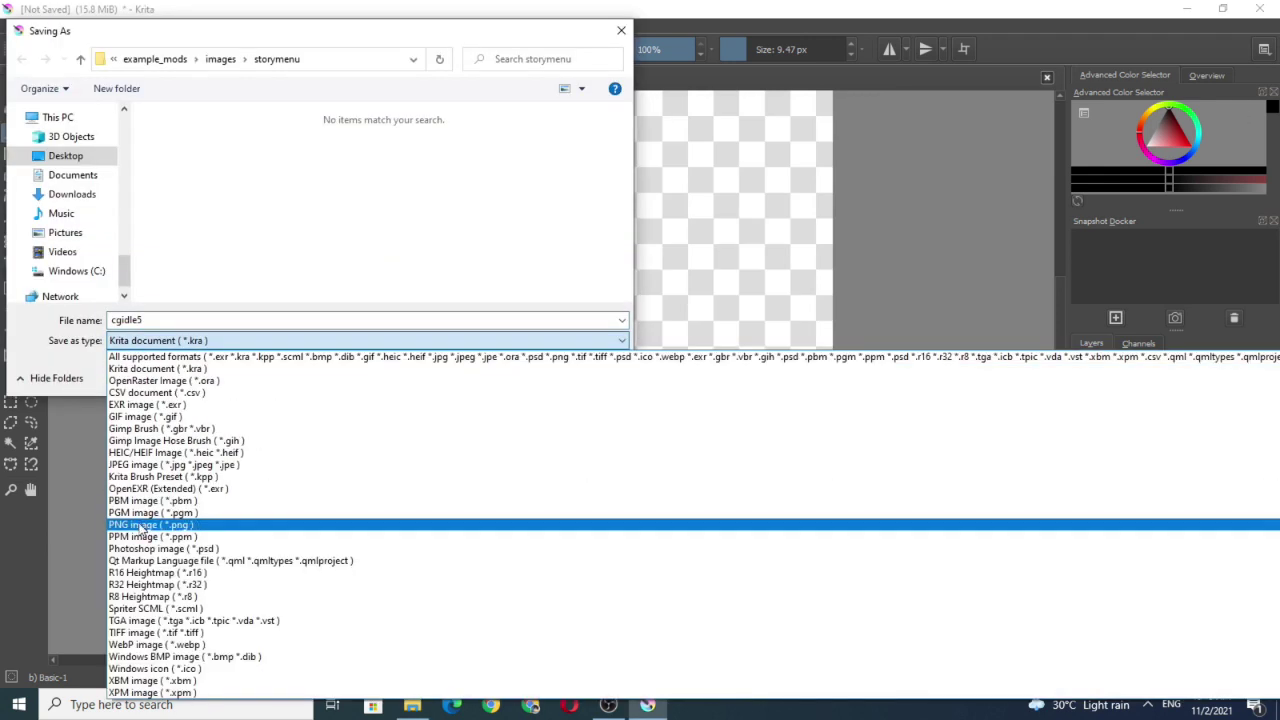
left_click(150, 517)
left_click(504, 375)
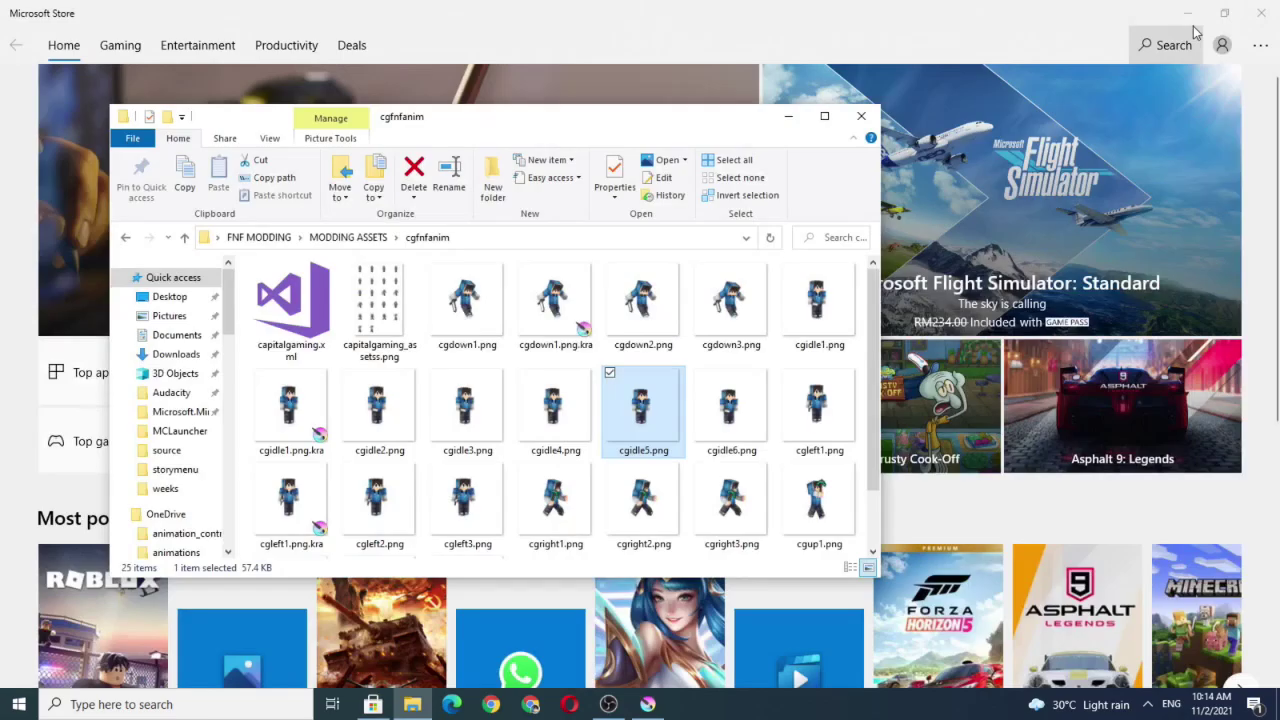
left_click(1187, 13)
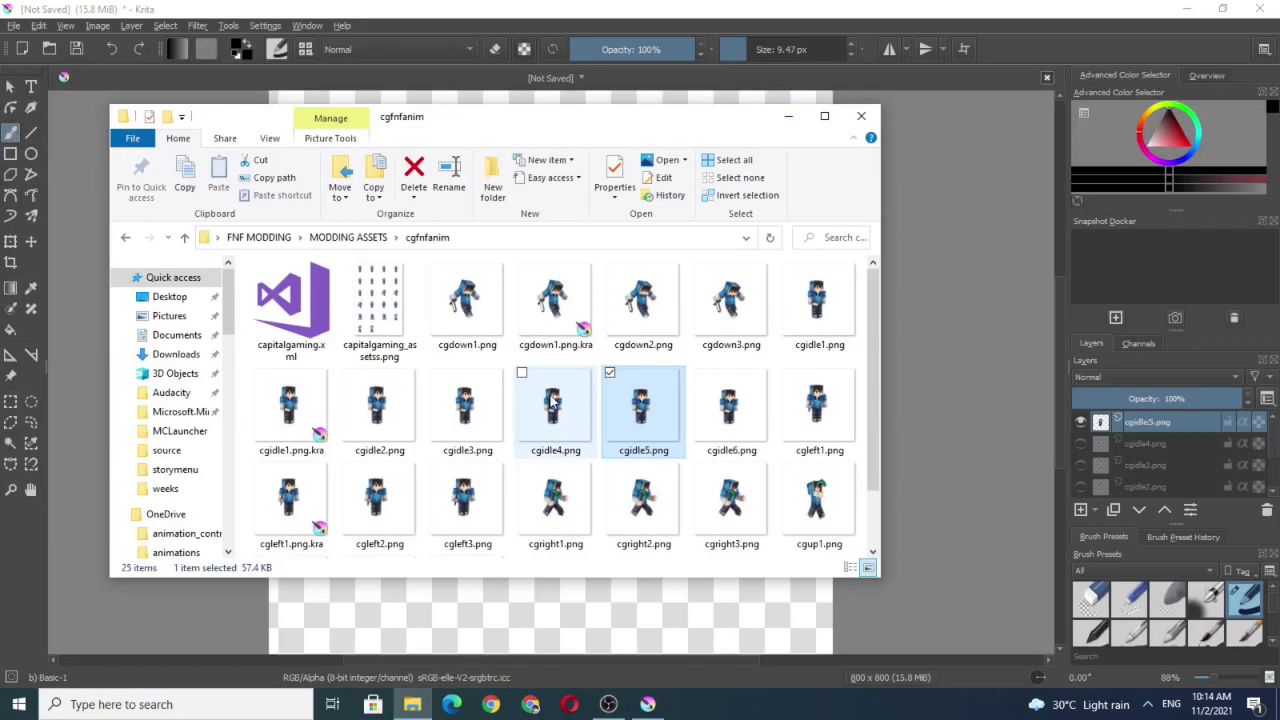
scroll(729, 338, "down", 1)
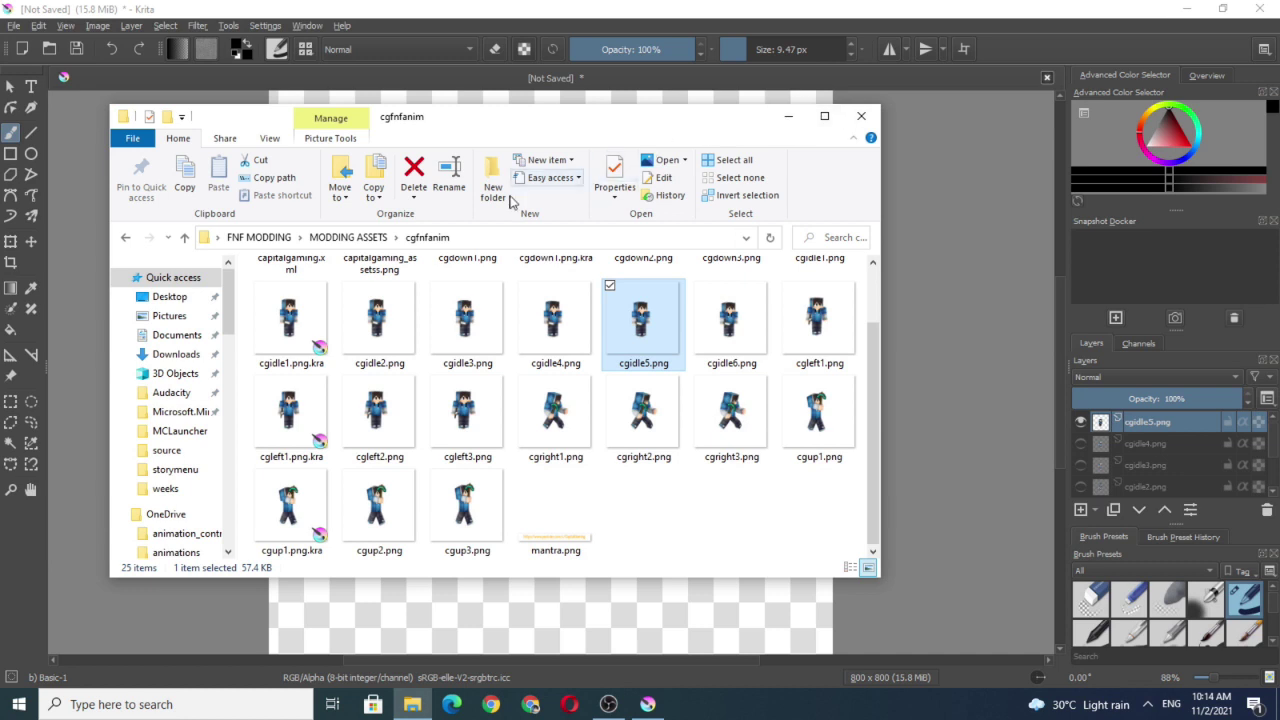
Step: Go from FNF MODDING into the spritesheet generator's program subfolder and select the generator .exe
left_click(284, 239)
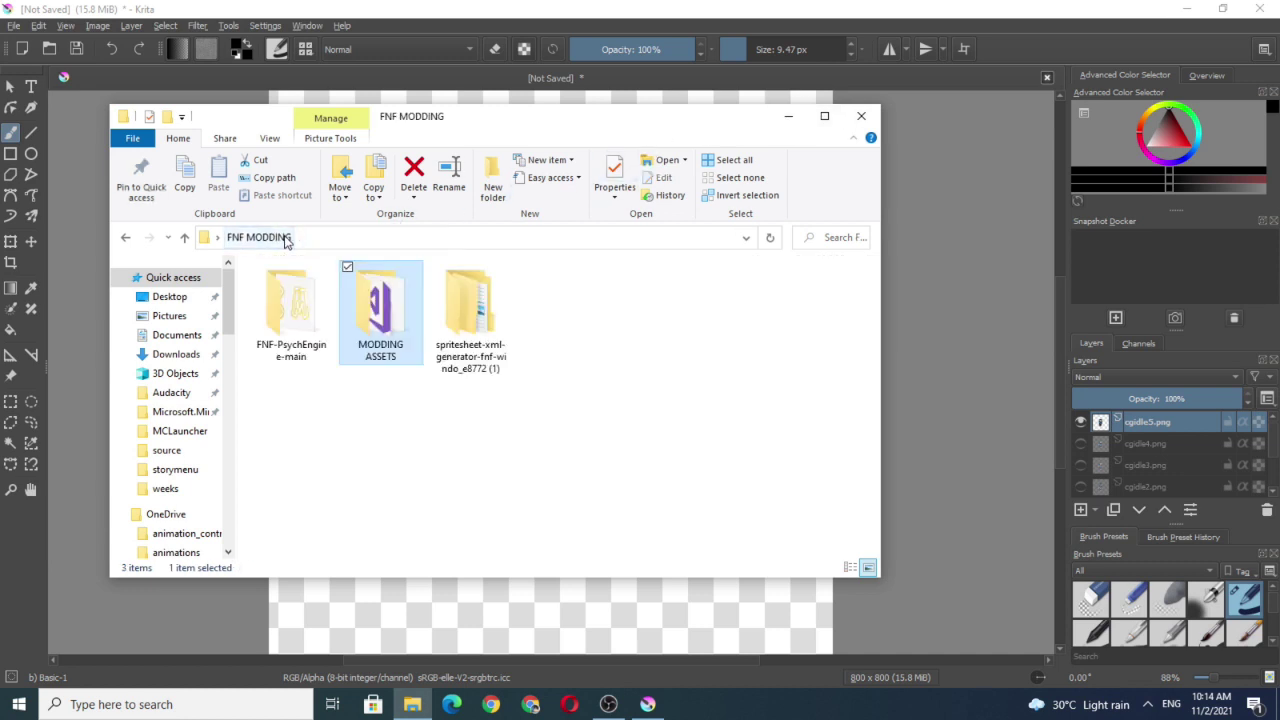
double_click(488, 322)
left_click(259, 237)
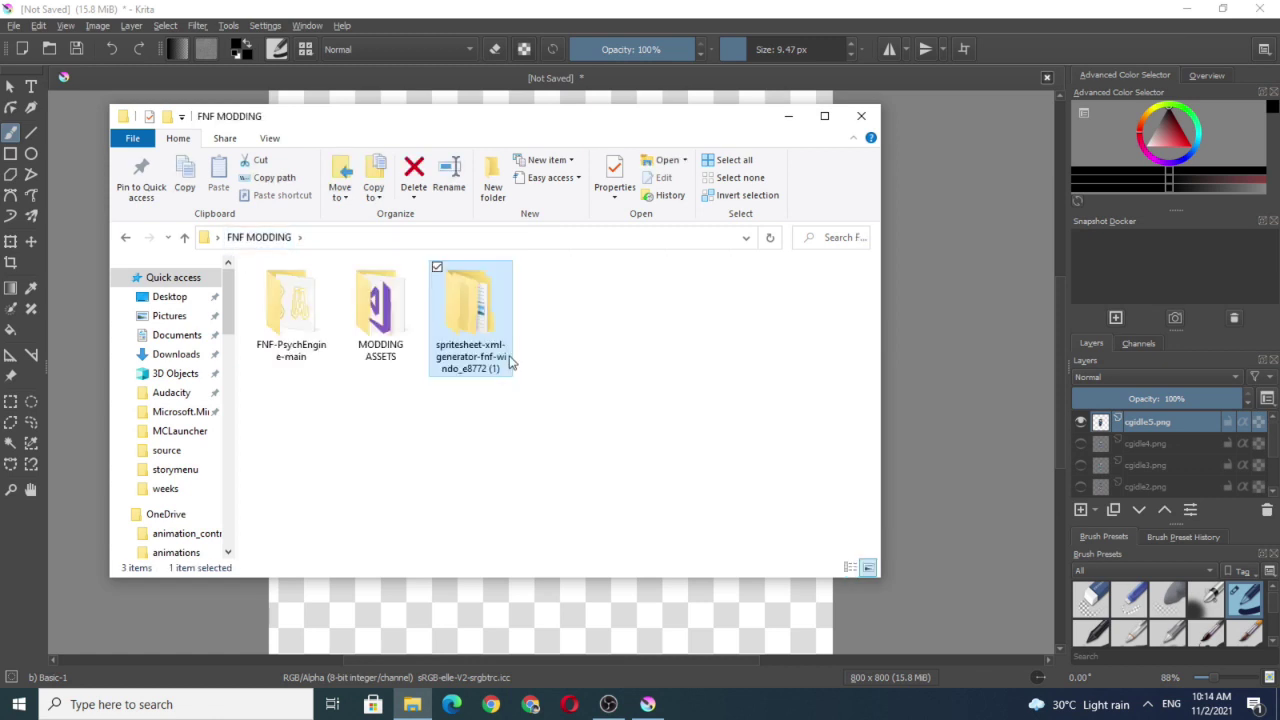
double_click(455, 362)
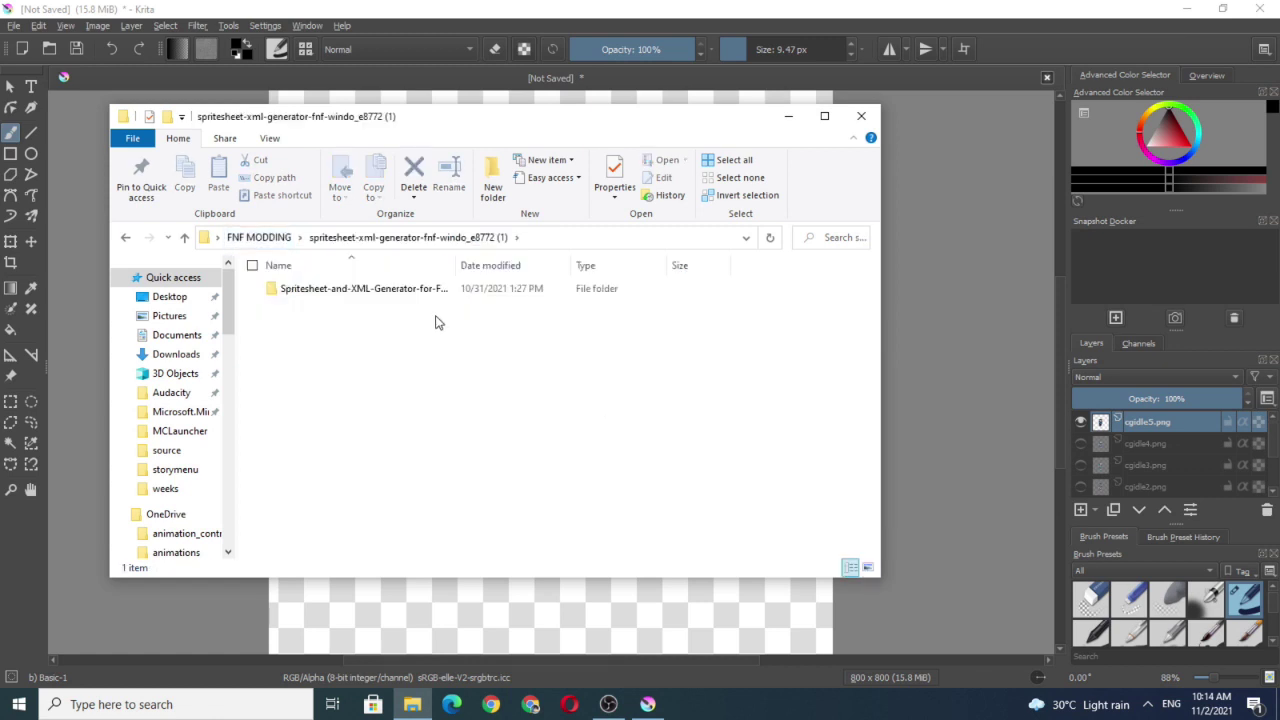
double_click(388, 296)
scroll(408, 450, "down", 8)
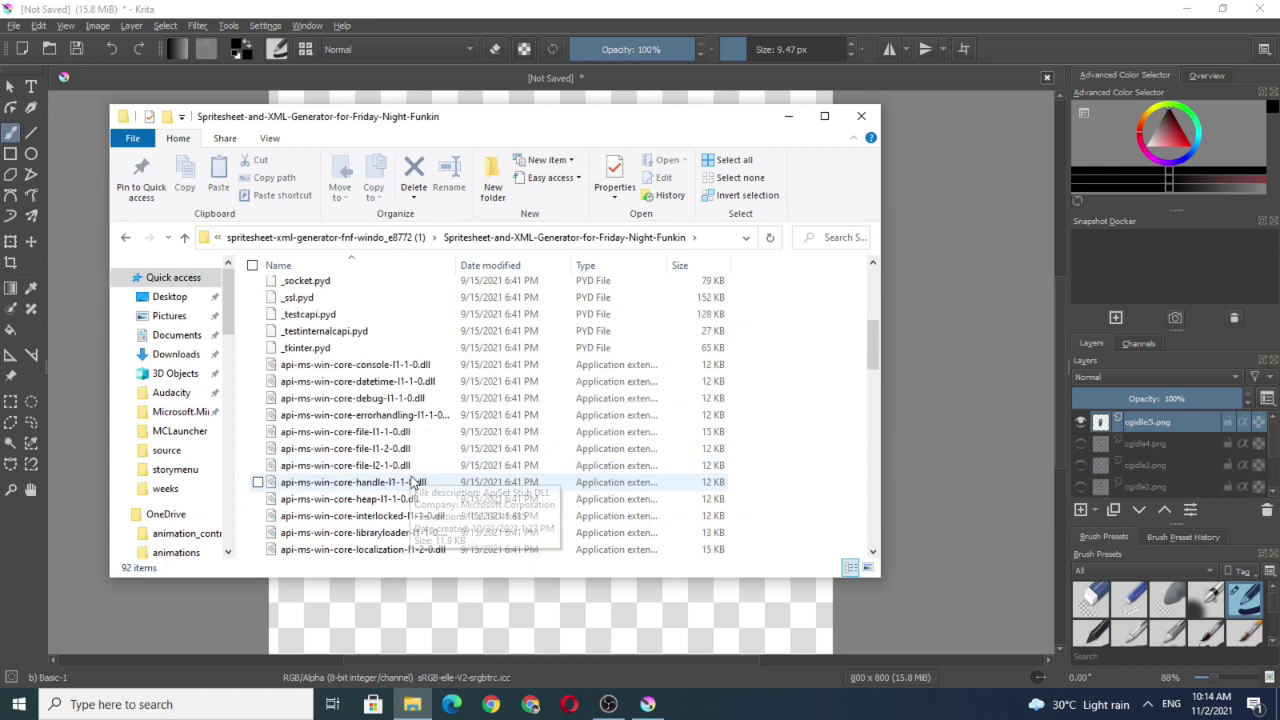
scroll(408, 500, "down", 10)
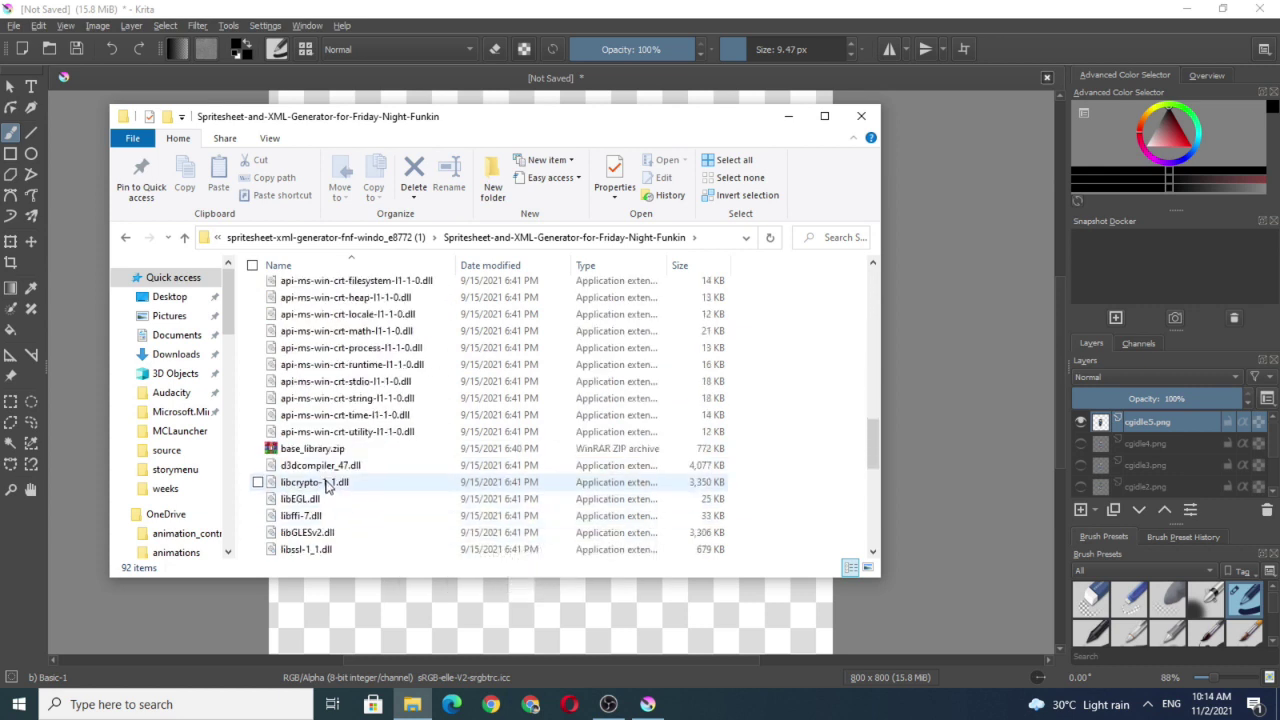
scroll(315, 450, "down", 5)
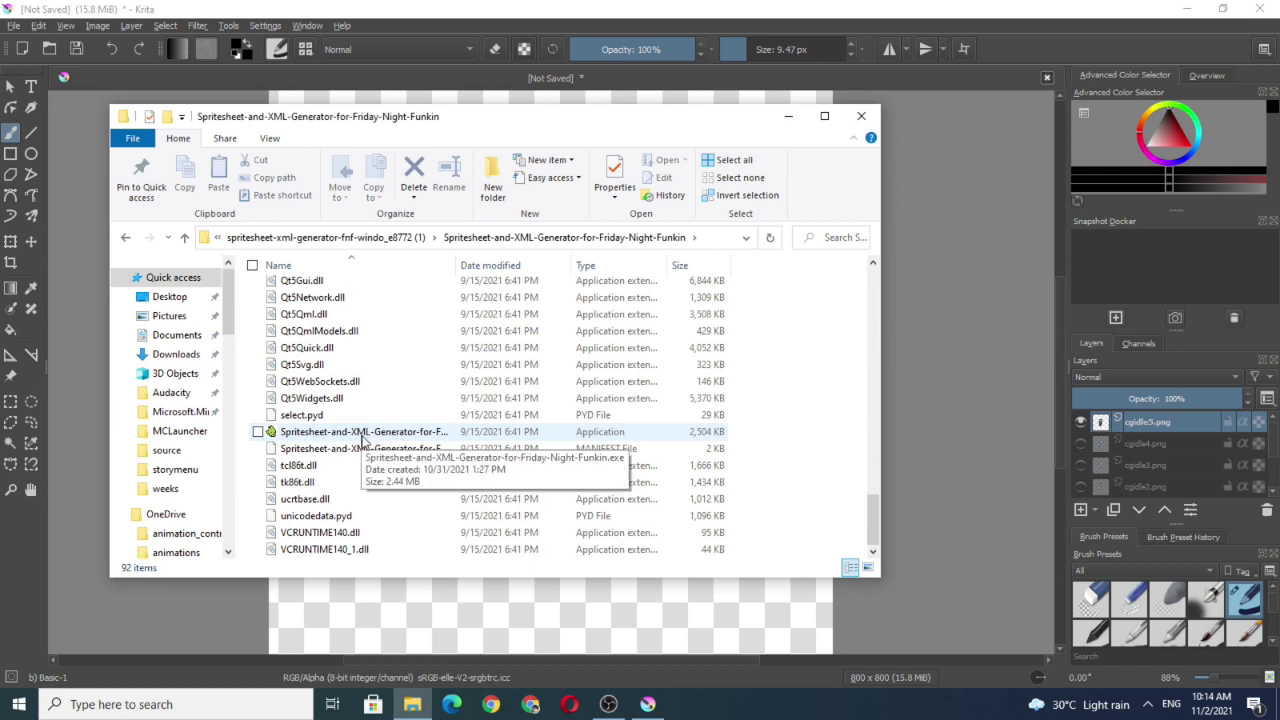
left_click(363, 440)
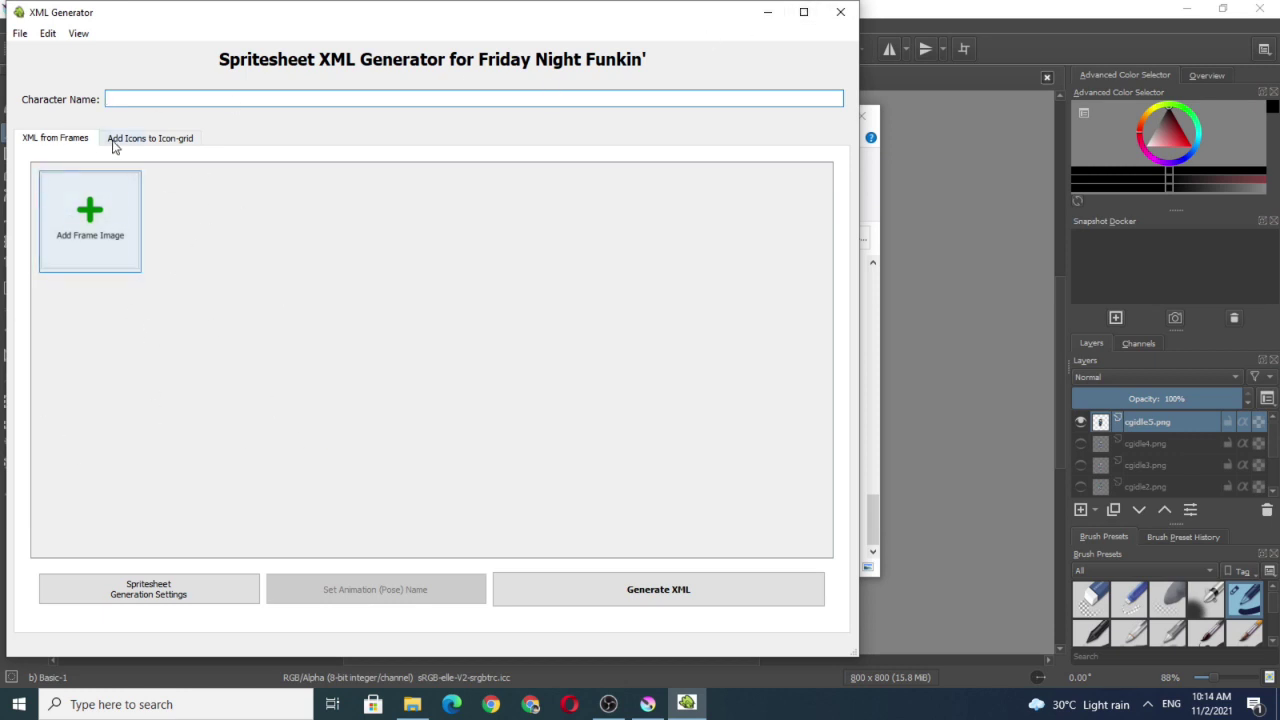
Step: Put focus in the generator's Character Name field
left_click(189, 96)
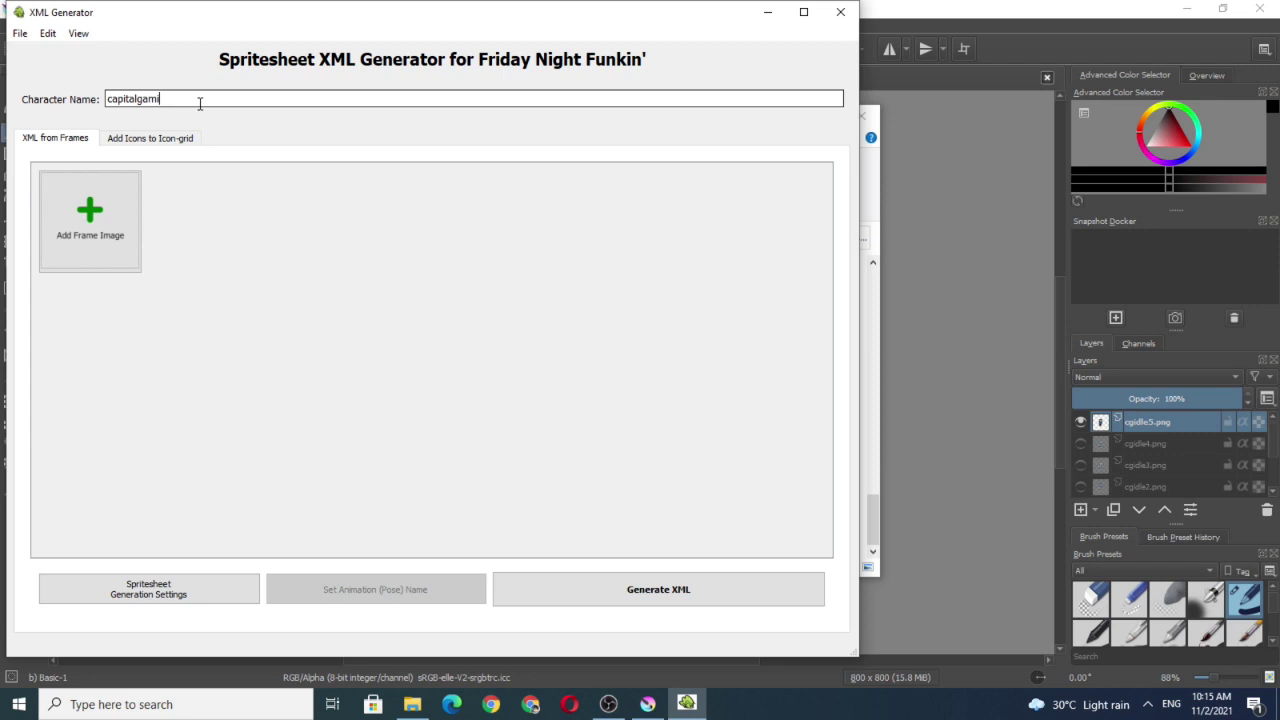
Step: Browse the frame picker to FNF MODDING > MODDING ASSETS > cgfnfanim
left_click(97, 243)
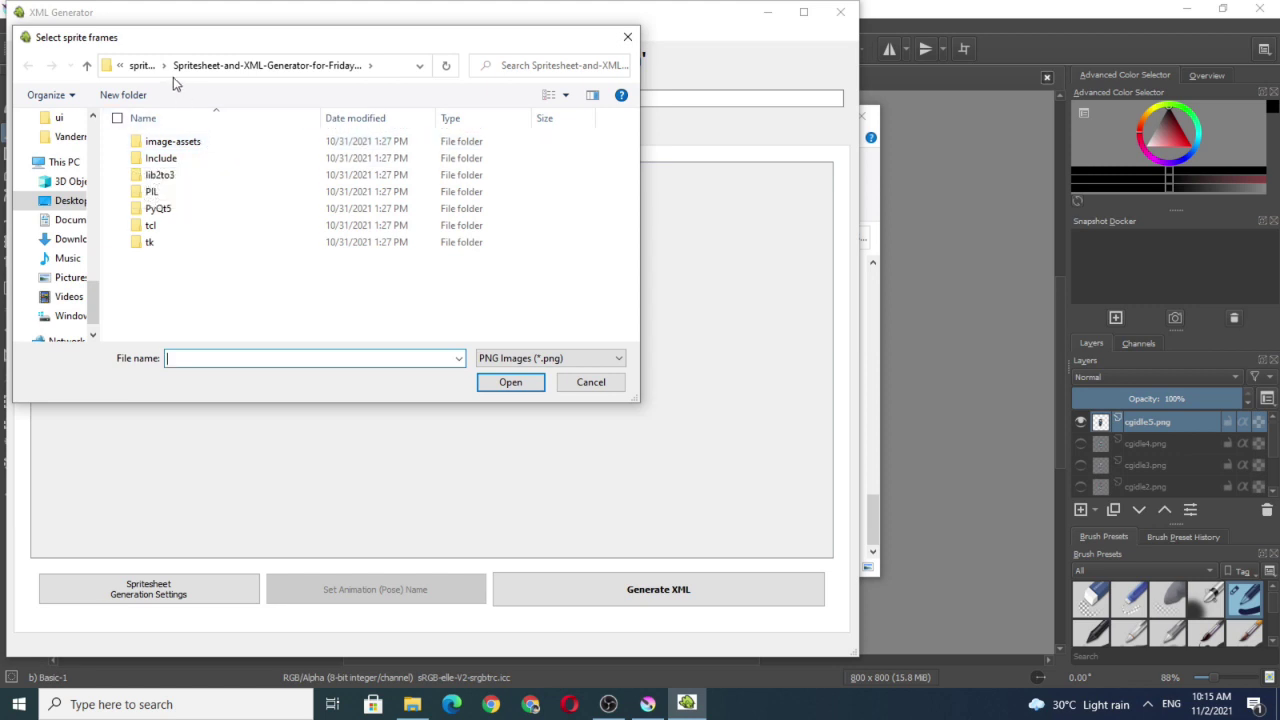
left_click(139, 65)
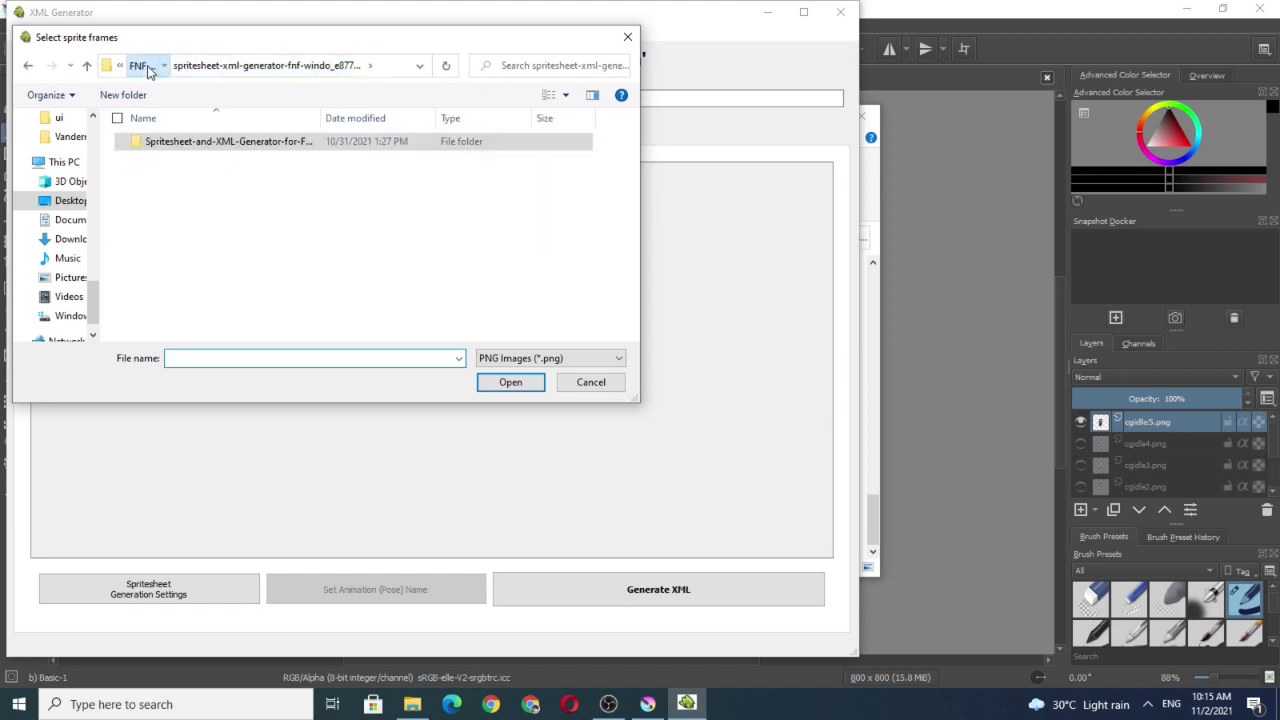
left_click(144, 66)
double_click(180, 160)
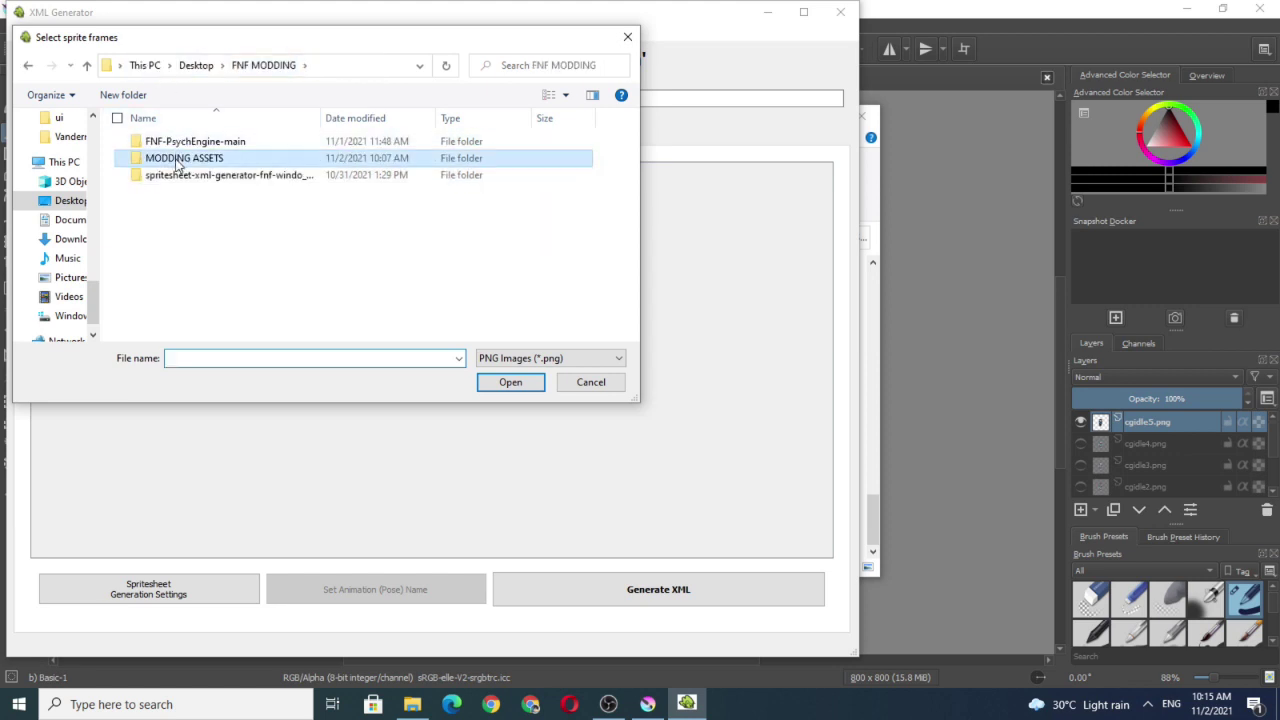
double_click(140, 165)
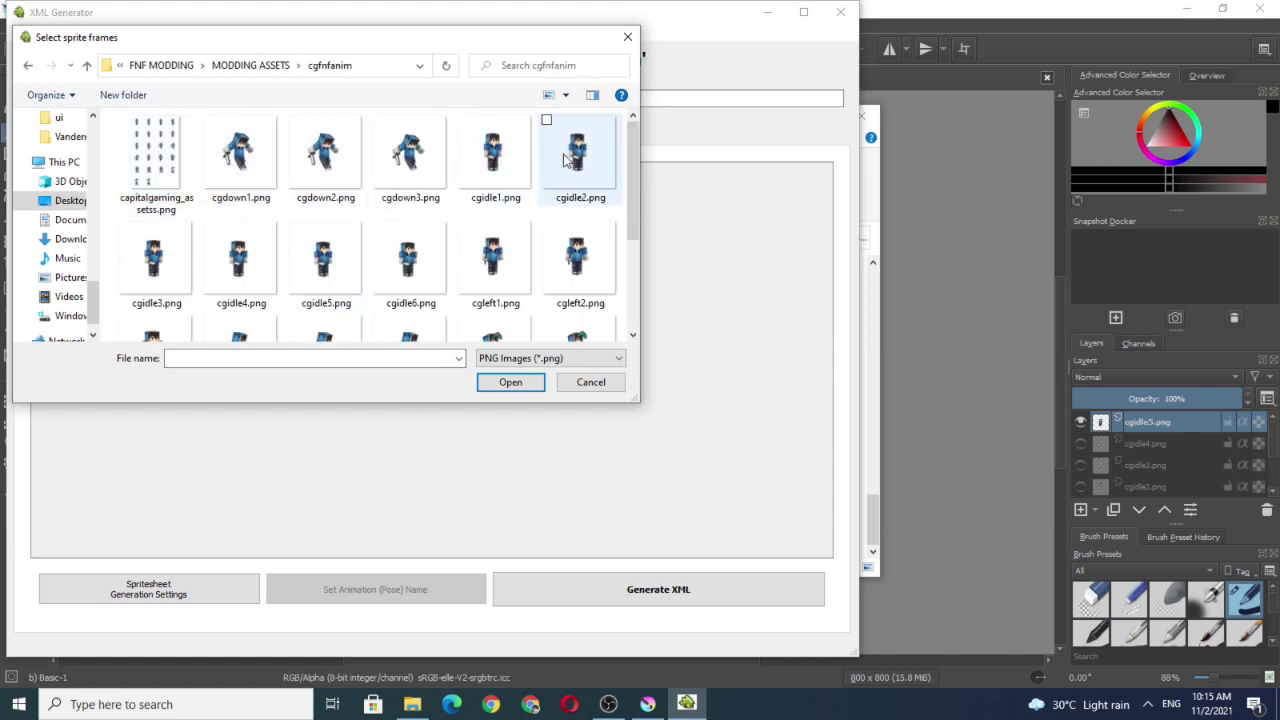
Step: Load frames cgidle1 through cgidle6 into the generator
left_click(461, 121)
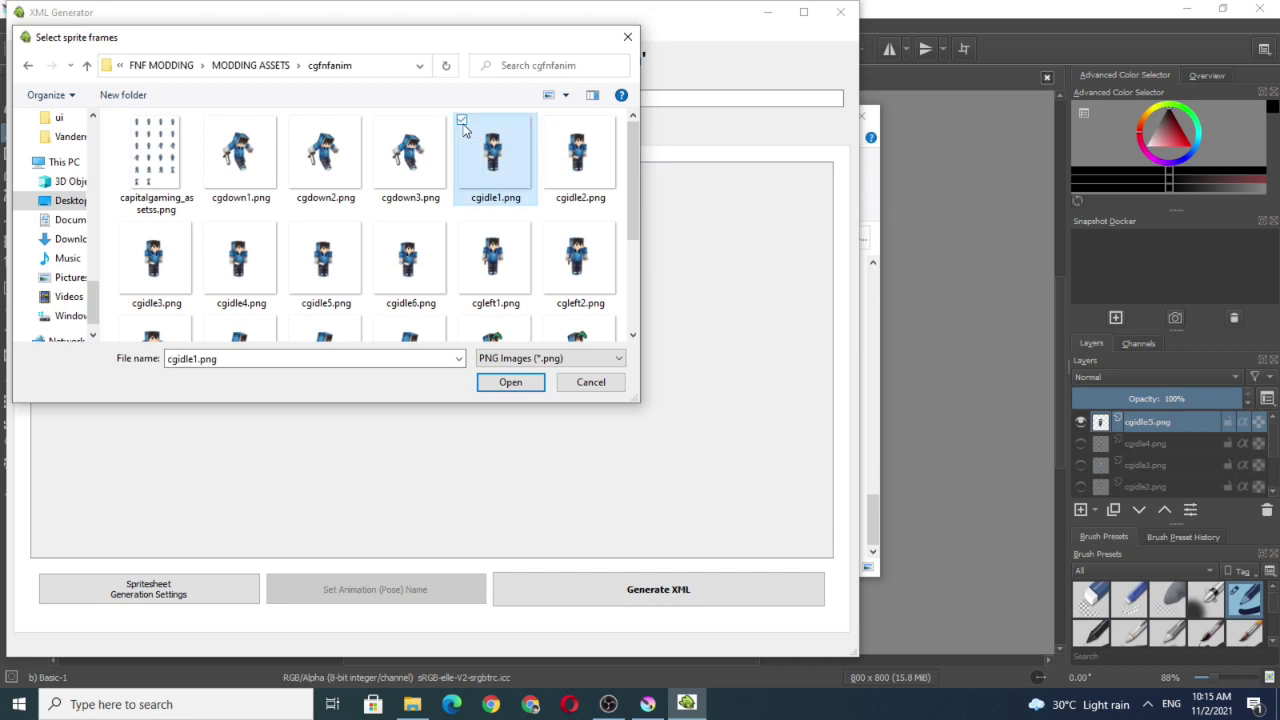
left_click(546, 121)
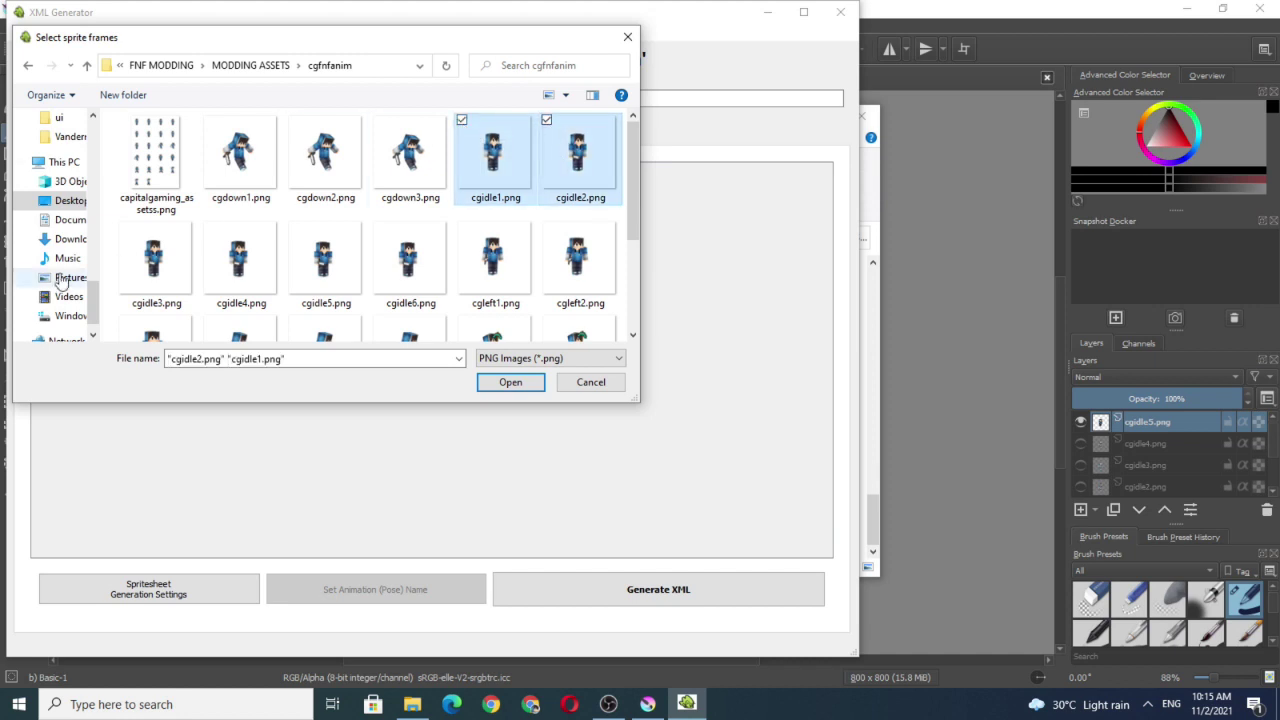
left_click(545, 120)
left_click(545, 120)
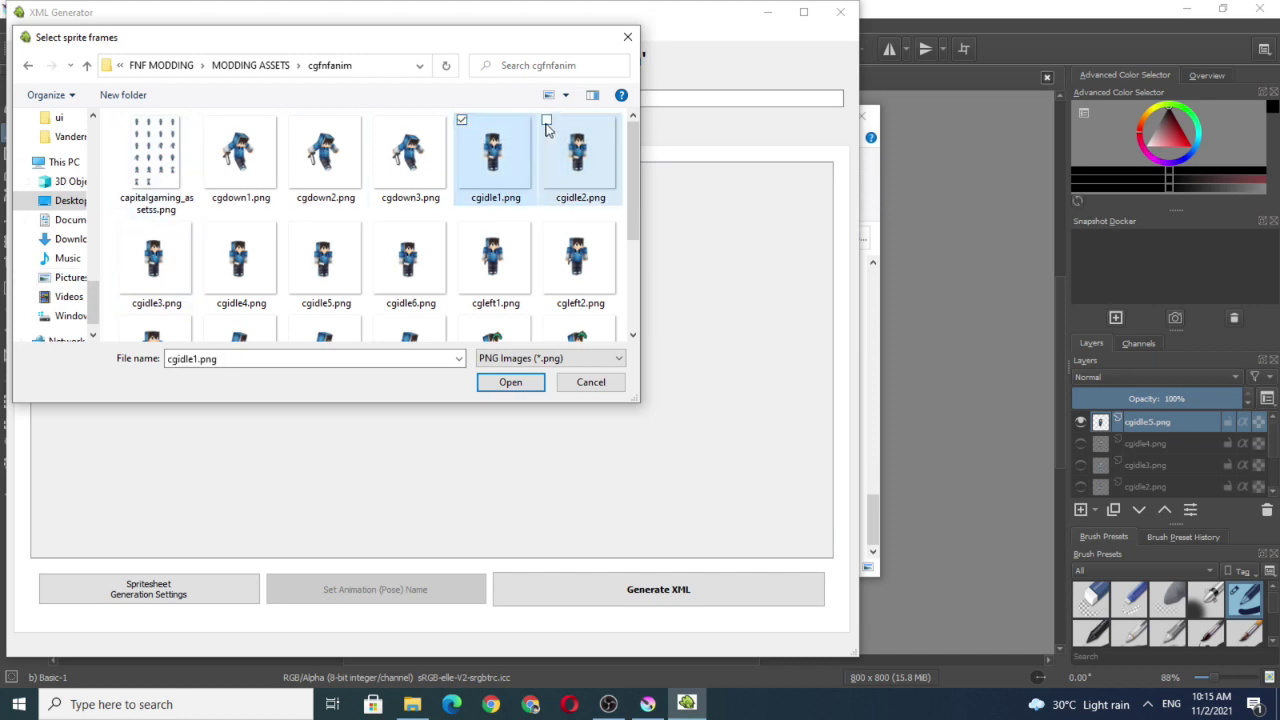
left_click(122, 225)
left_click(207, 225)
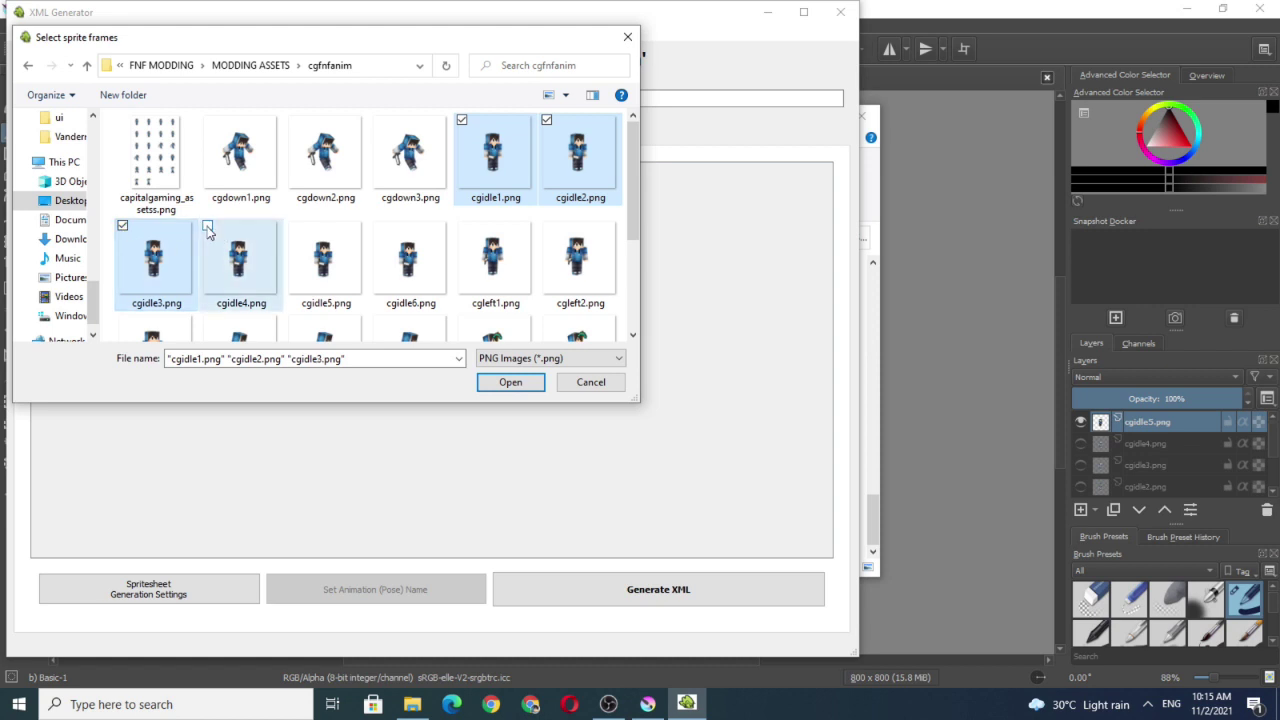
left_click(292, 226)
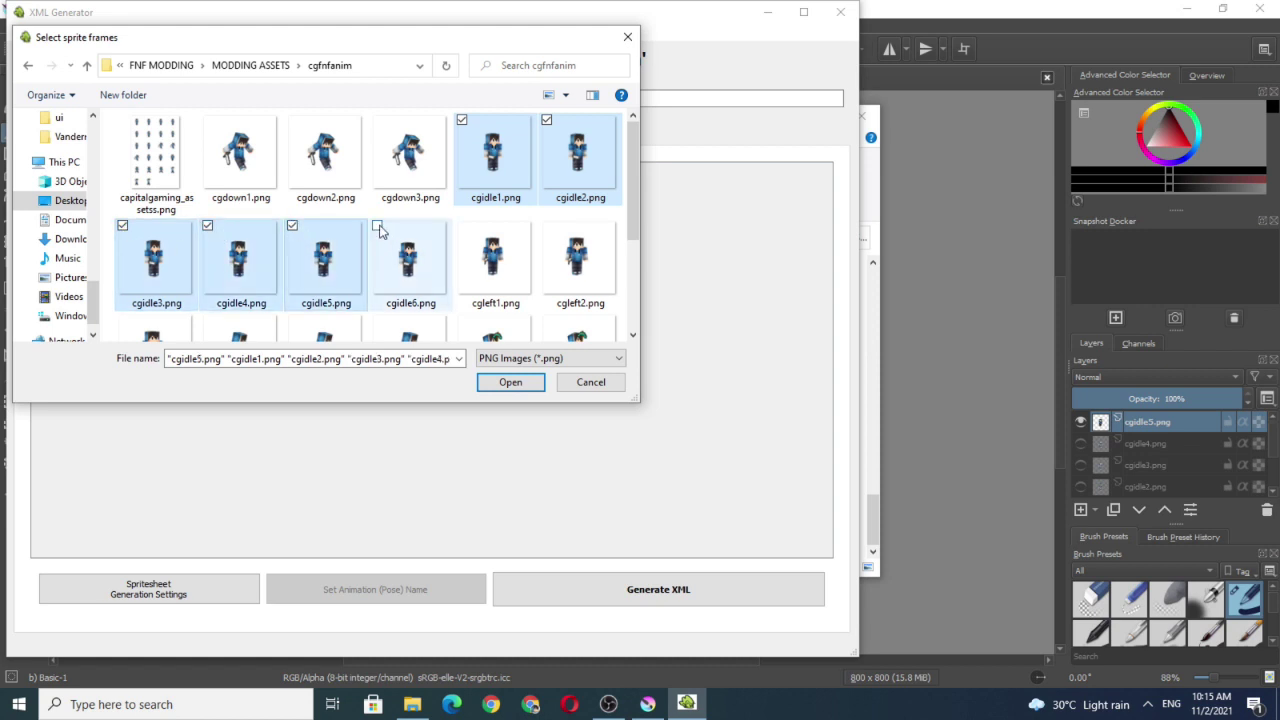
left_click(377, 226)
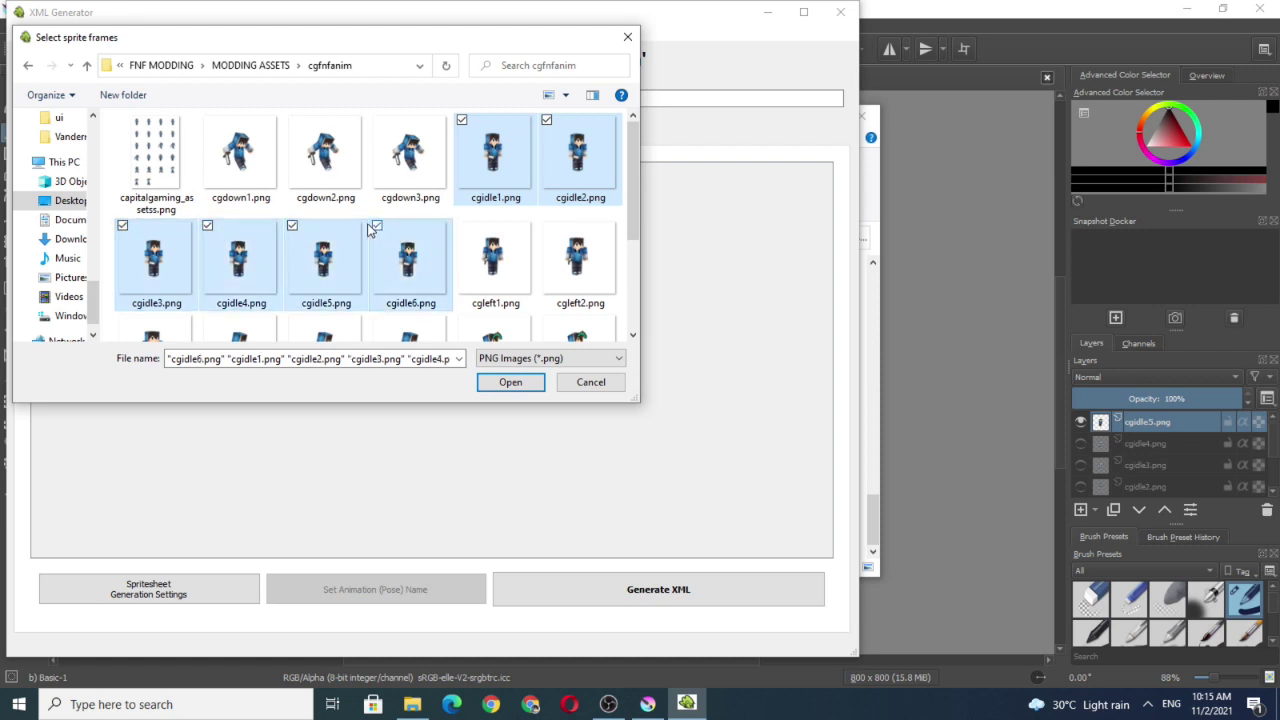
left_click(510, 383)
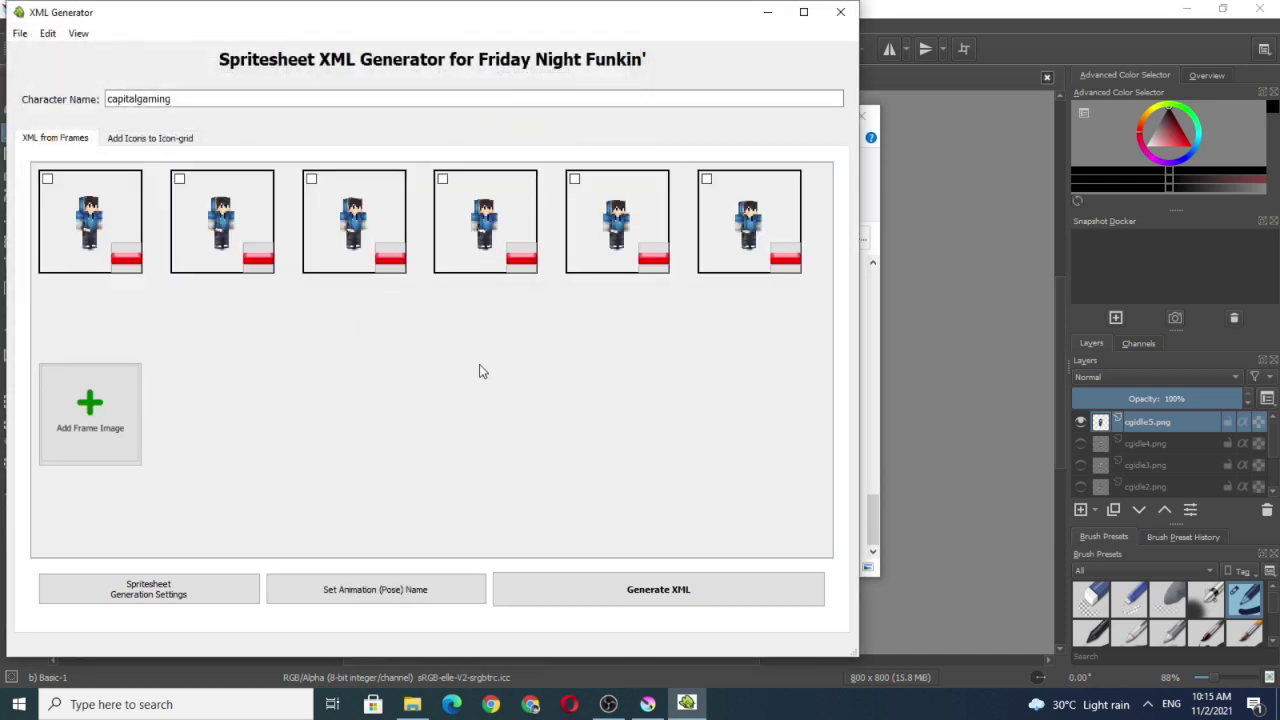
left_click(82, 412)
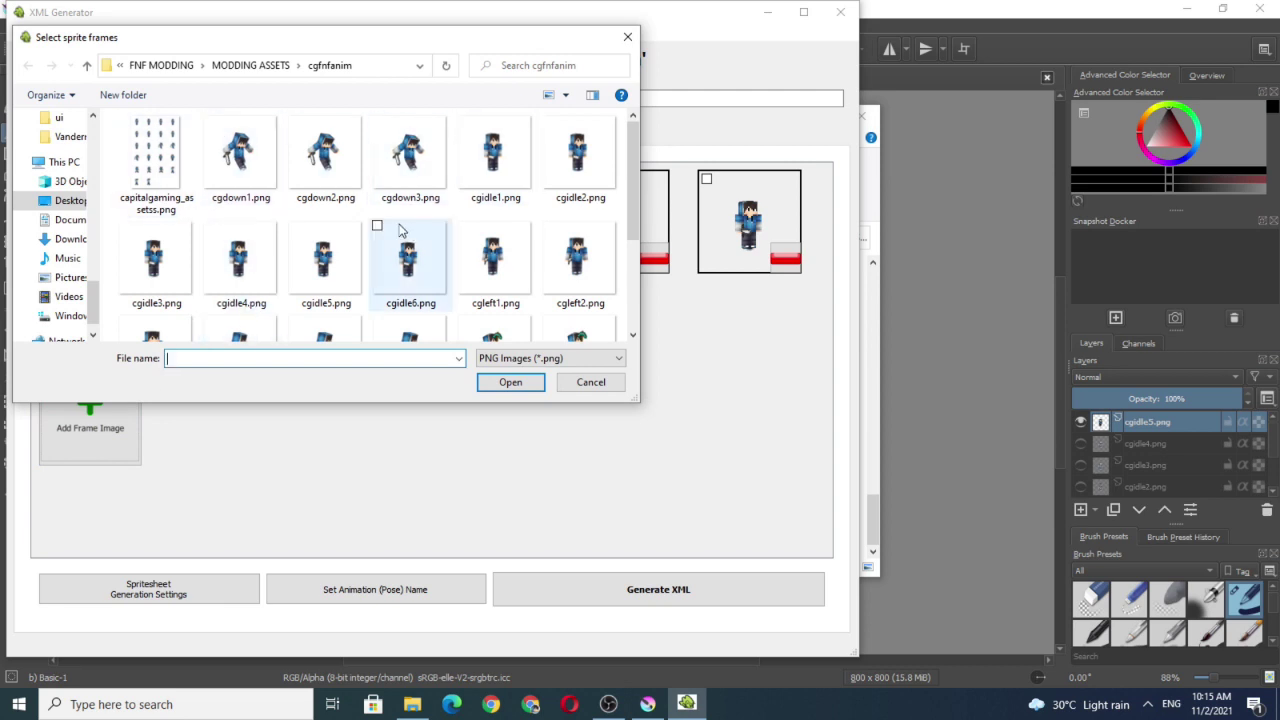
Step: Load frames cgdown1, cgdown2 and cgdown3 into the generator
left_click(207, 120)
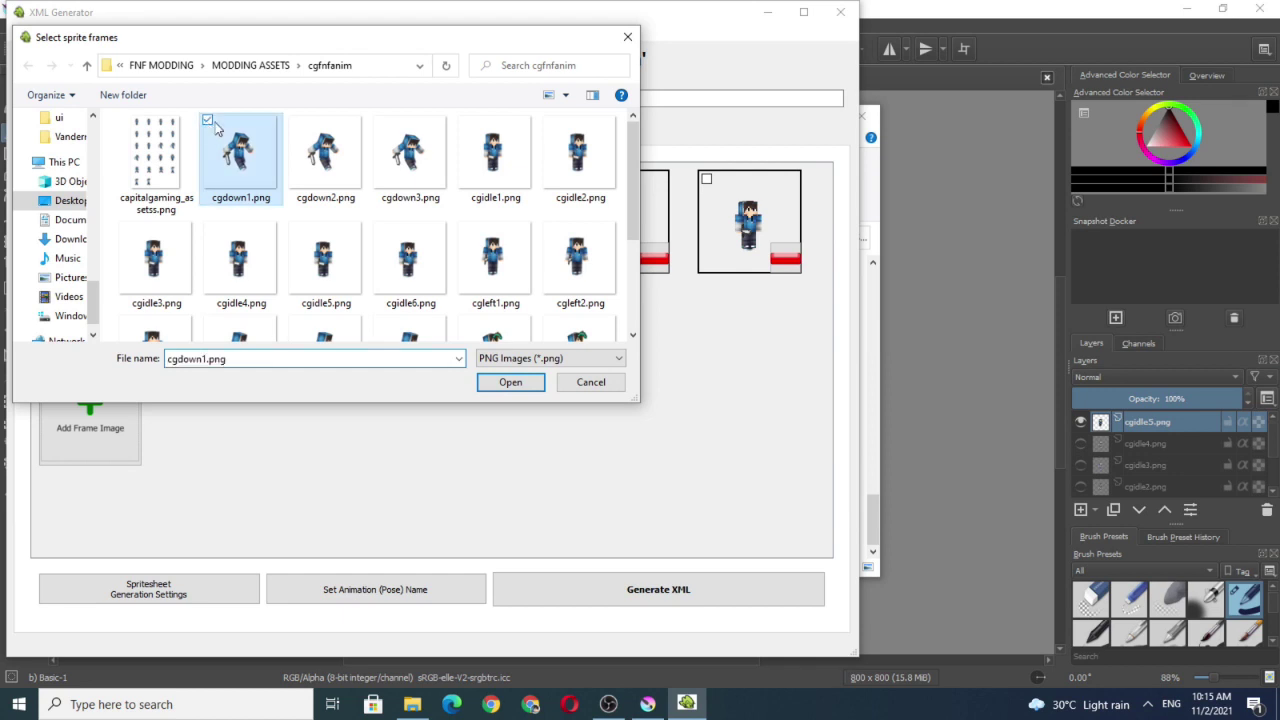
left_click(290, 118)
left_click(378, 121)
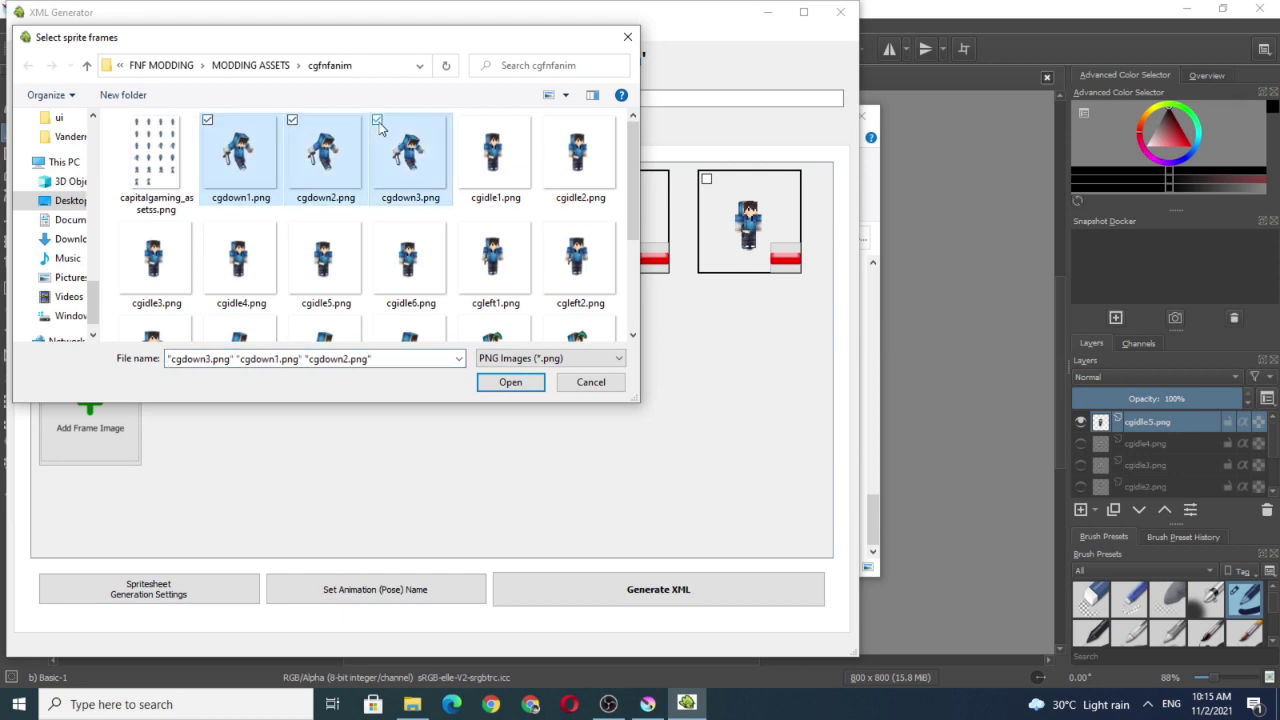
left_click(510, 382)
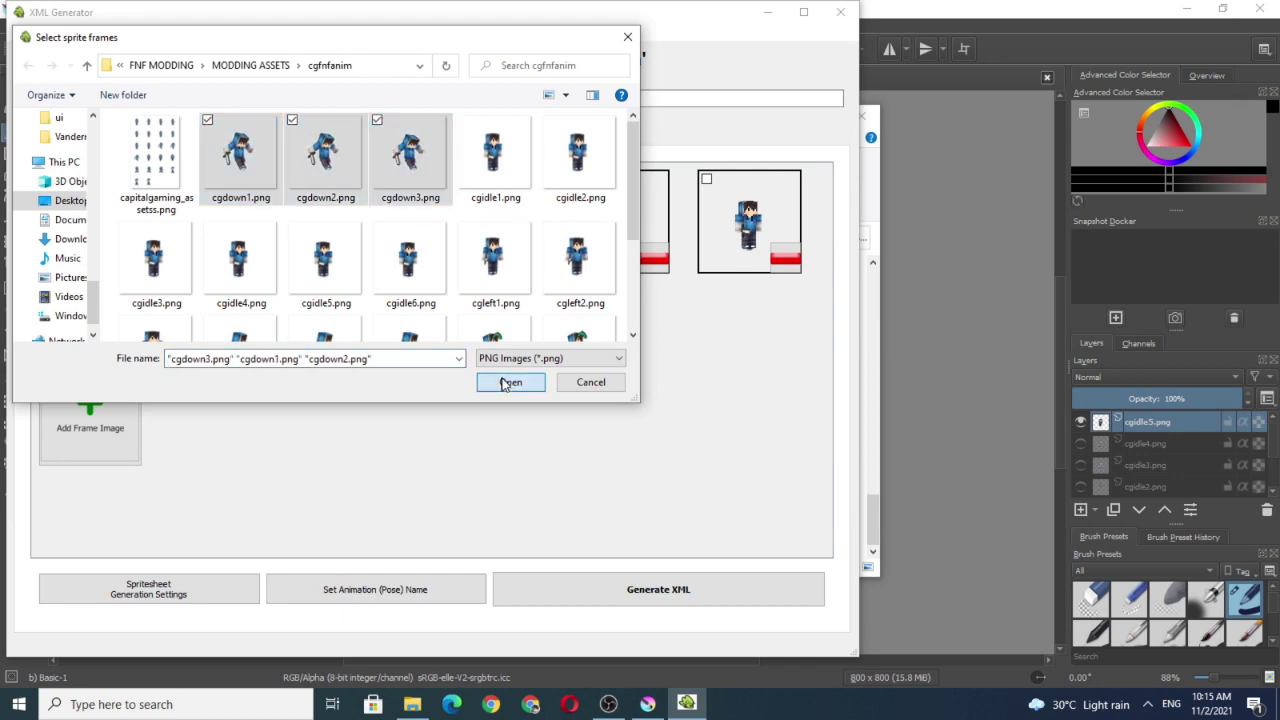
Step: Load frames cgleft1, cgleft2 and cgleft3 into the generator
left_click(490, 403)
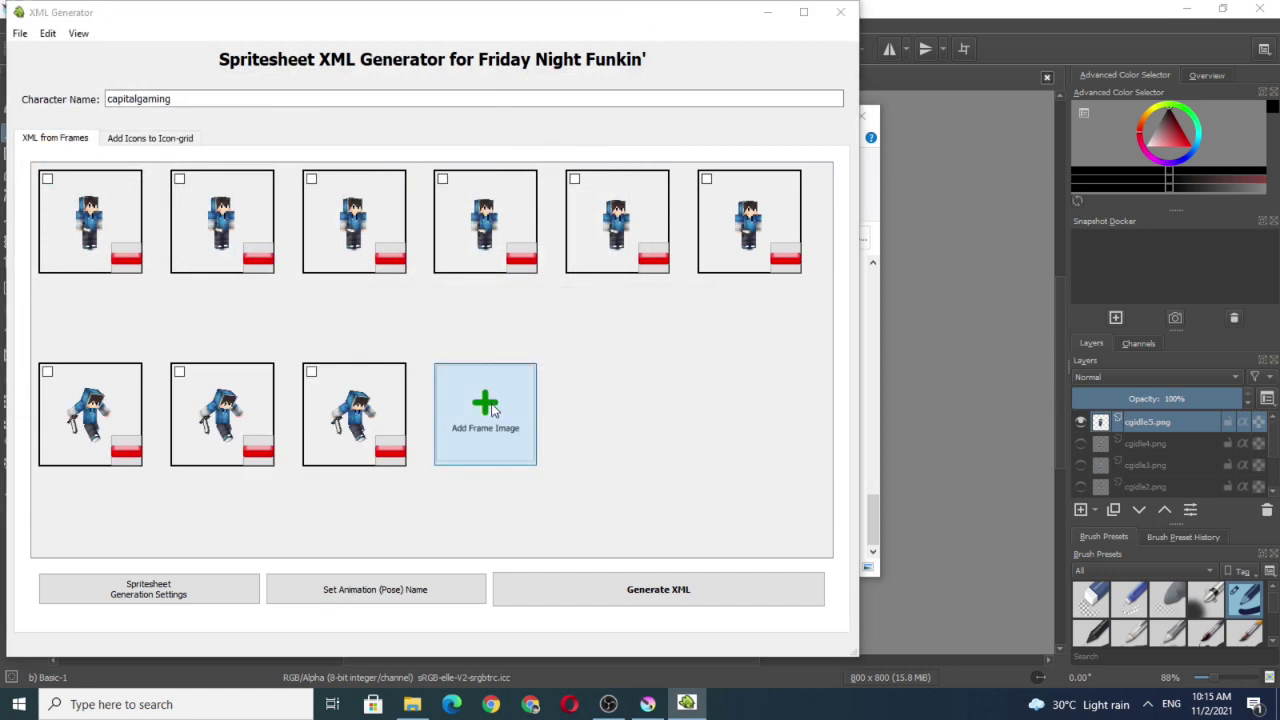
scroll(410, 255, "down", 1)
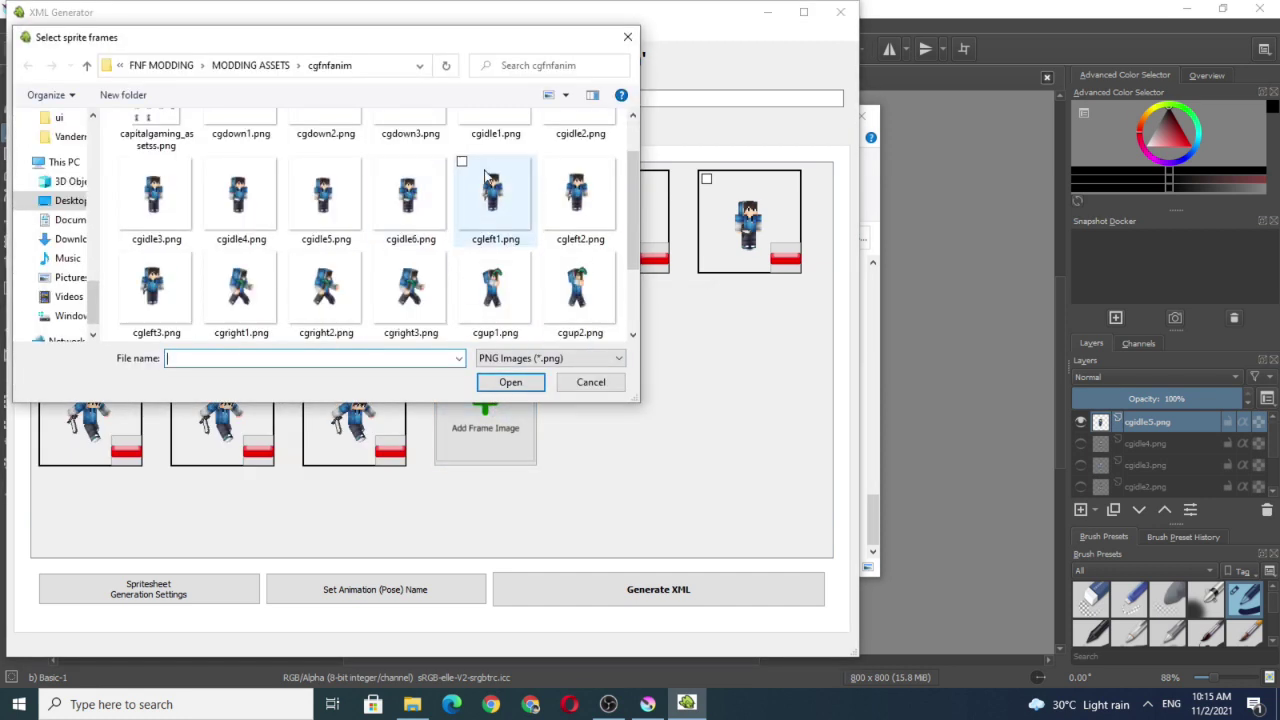
left_click(495, 195)
left_click(548, 163)
left_click(123, 257)
left_click(510, 382)
Step: Load frames cgright1, cgright2 and cgright3 into the generator
left_click(89, 471)
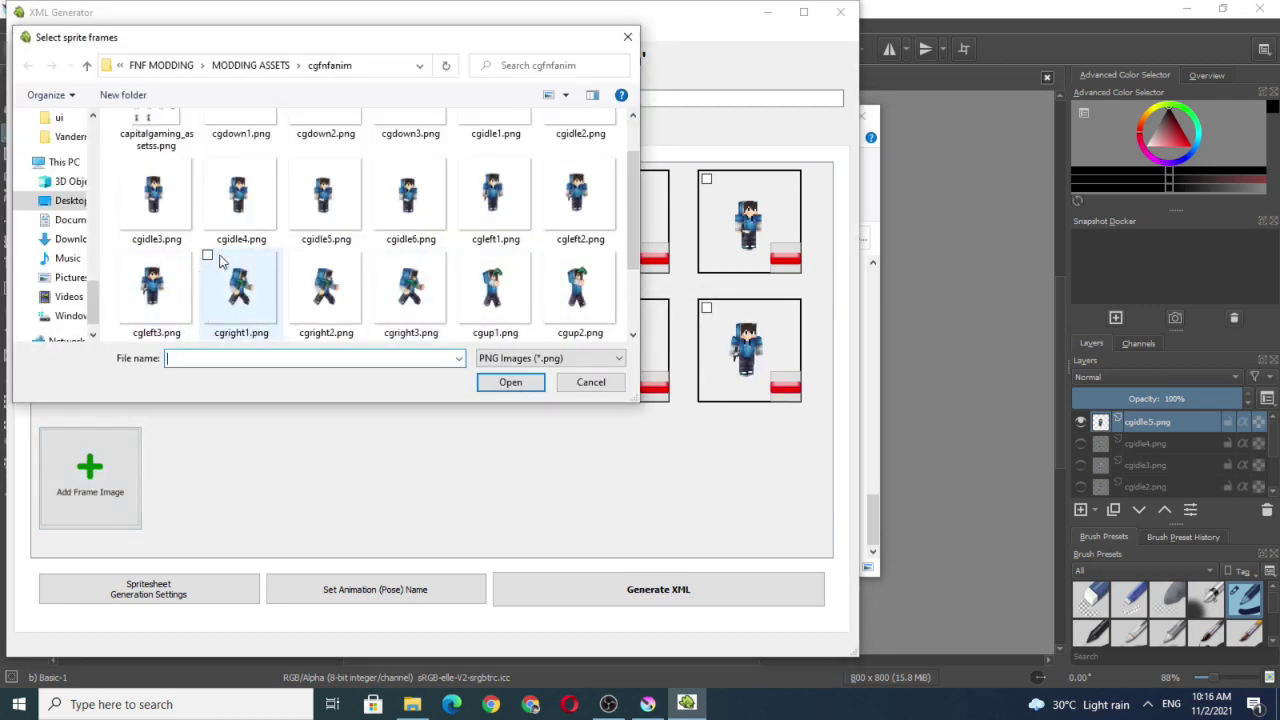
left_click(208, 256)
left_click(292, 256)
left_click(377, 256)
left_click(505, 382)
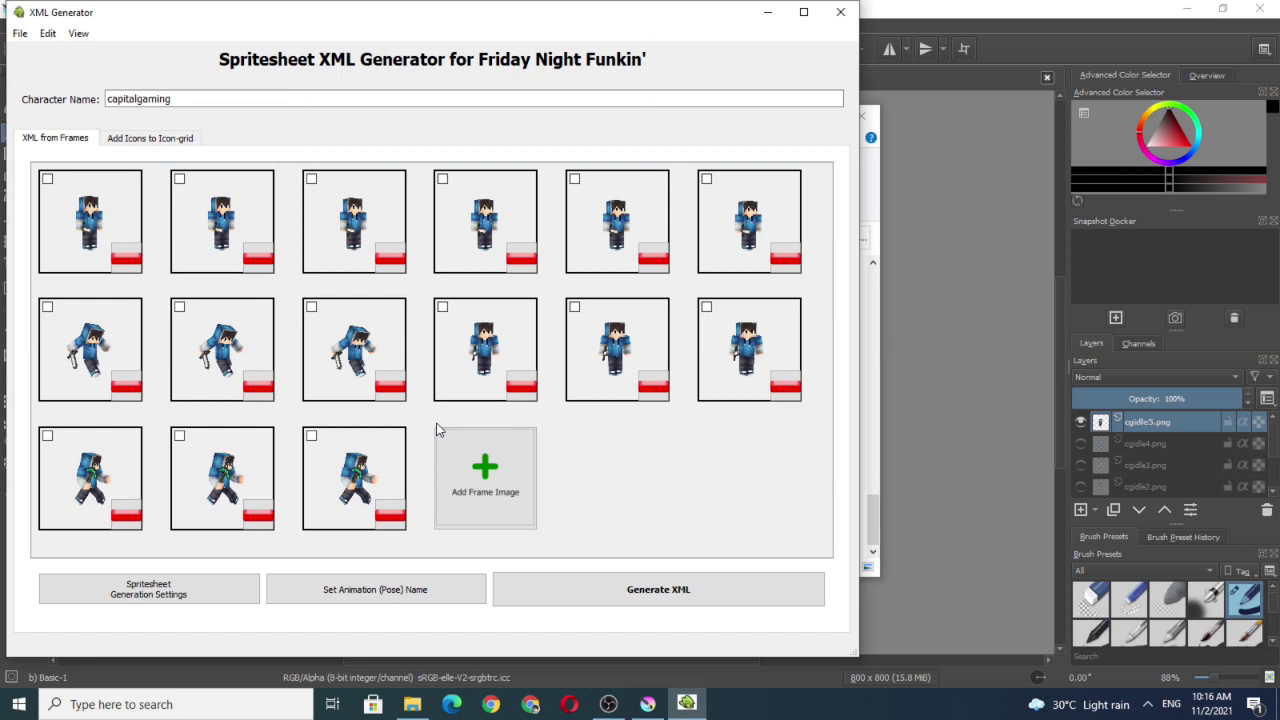
Step: Load frames cgup1, cgup2 and cgup3 into the generator
left_click(438, 430)
left_click(462, 163)
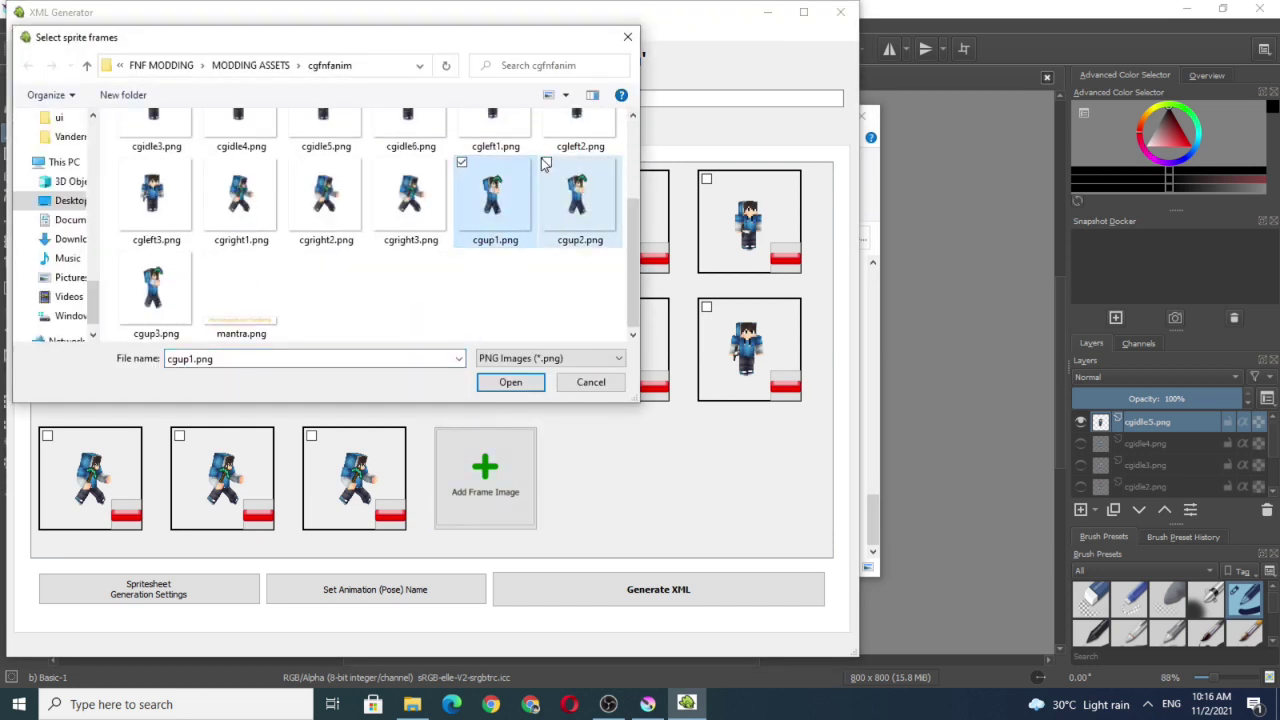
left_click(543, 161)
left_click(462, 163)
left_click(548, 163)
left_click(548, 163)
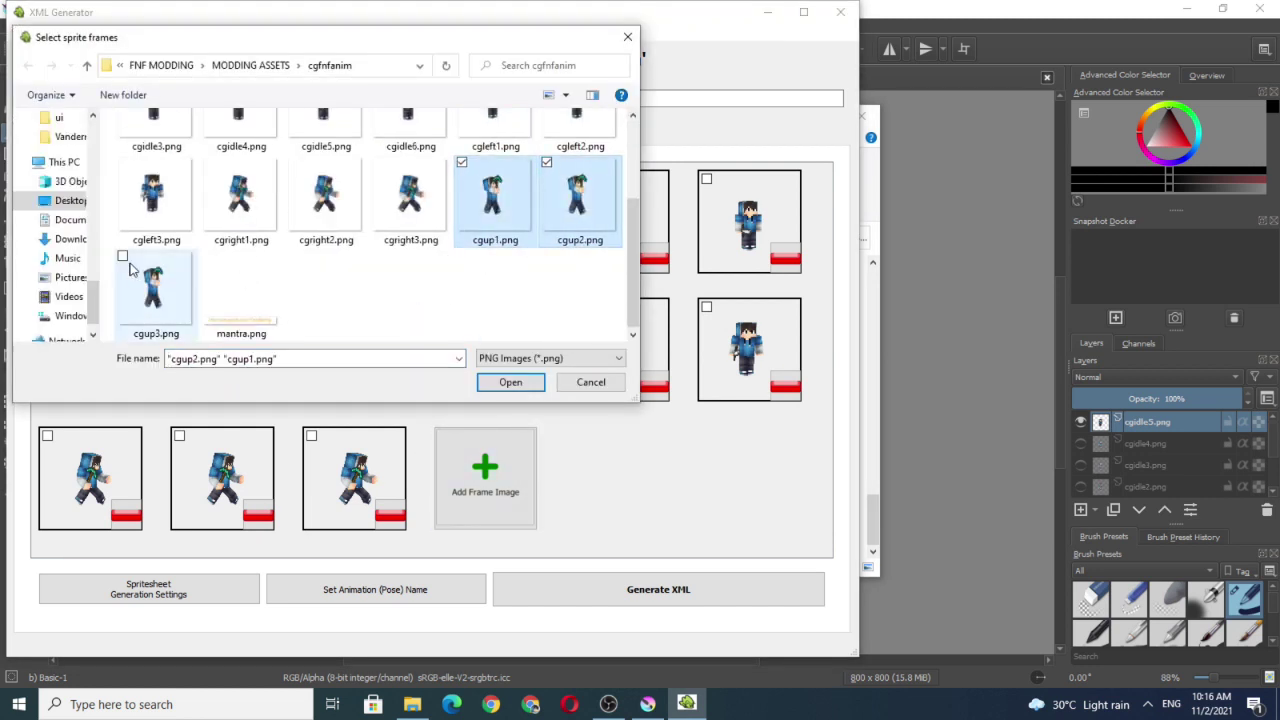
left_click(121, 256)
left_click(508, 382)
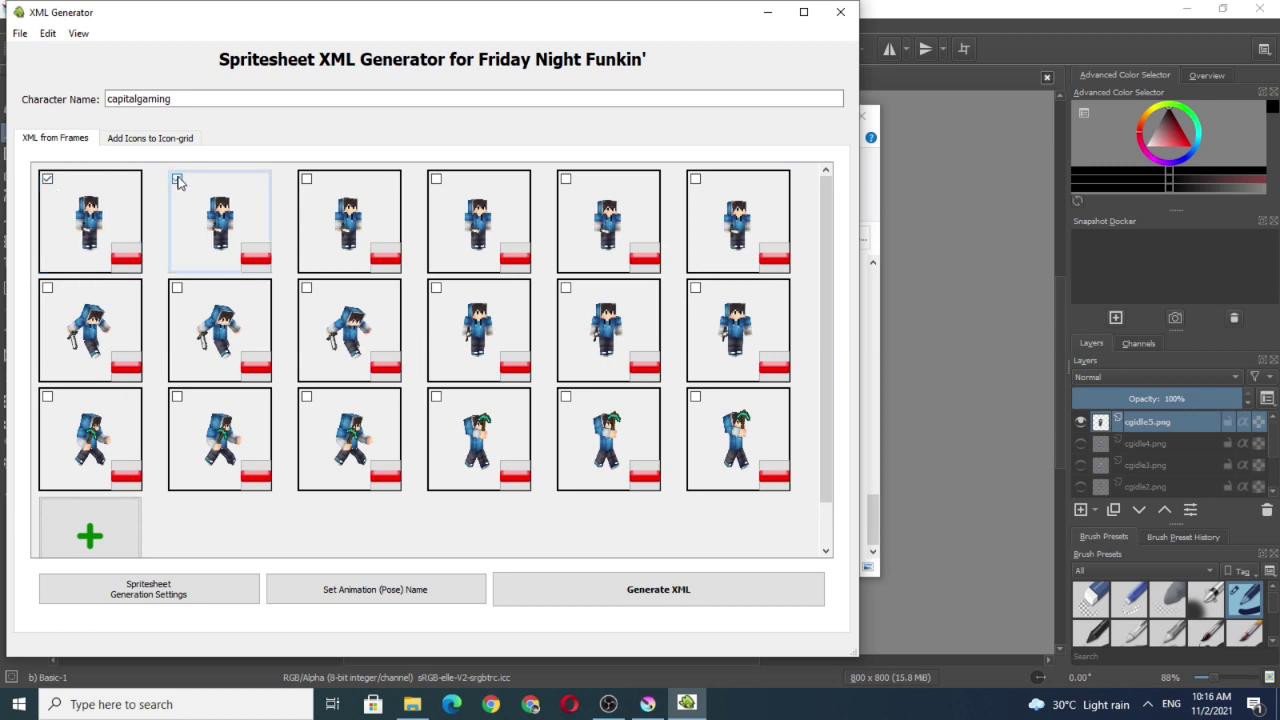
Step: Tick the third top-row frame and give all six top-row frames the animation prefix 'idle'
left_click(306, 180)
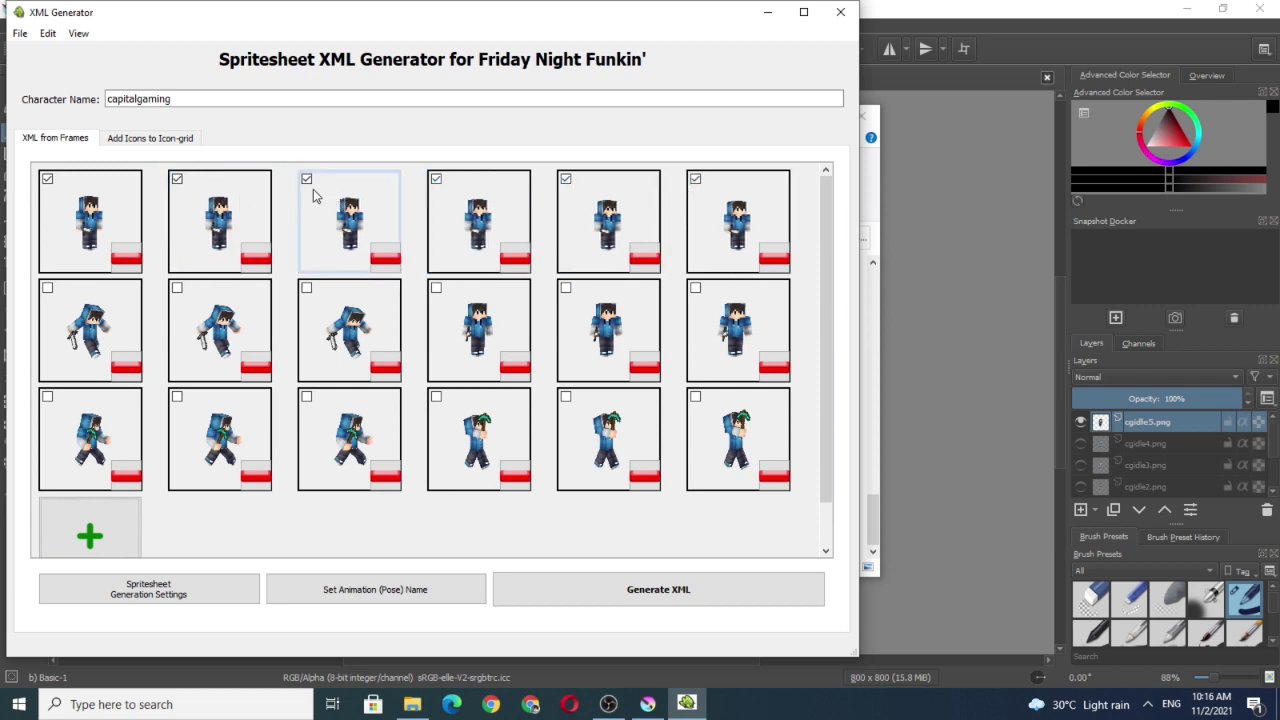
left_click(372, 591)
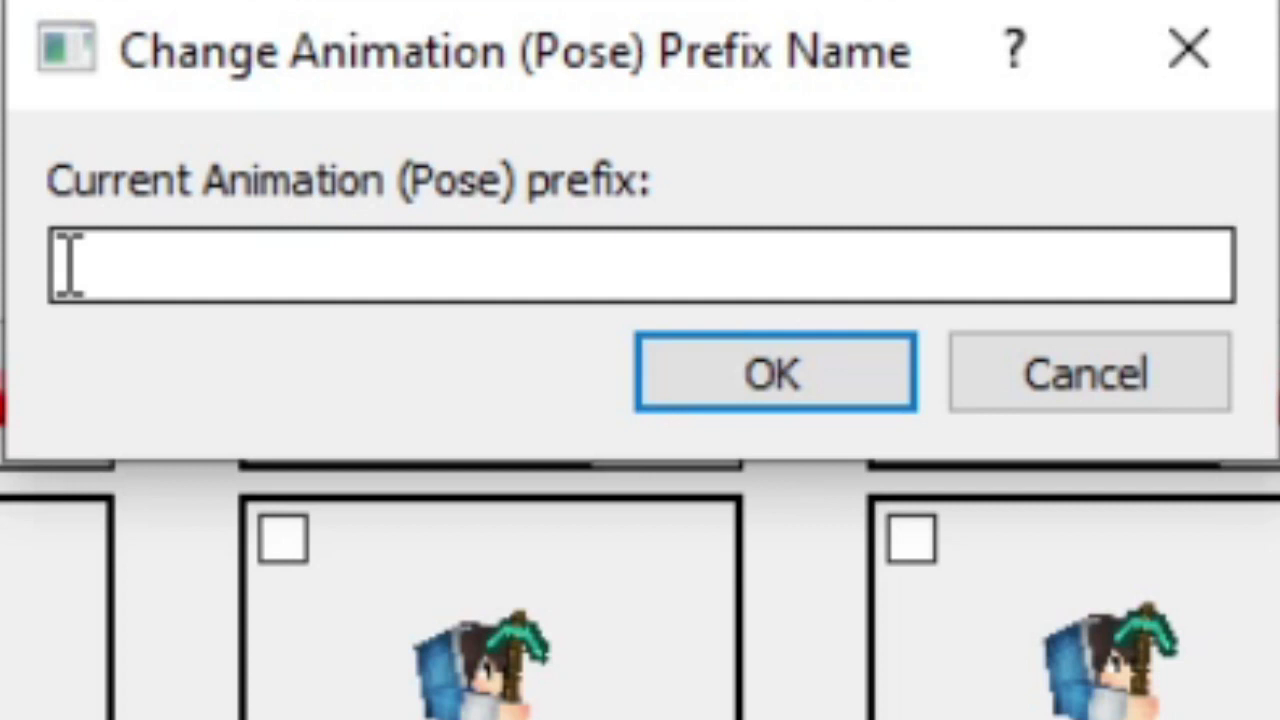
type("idle")
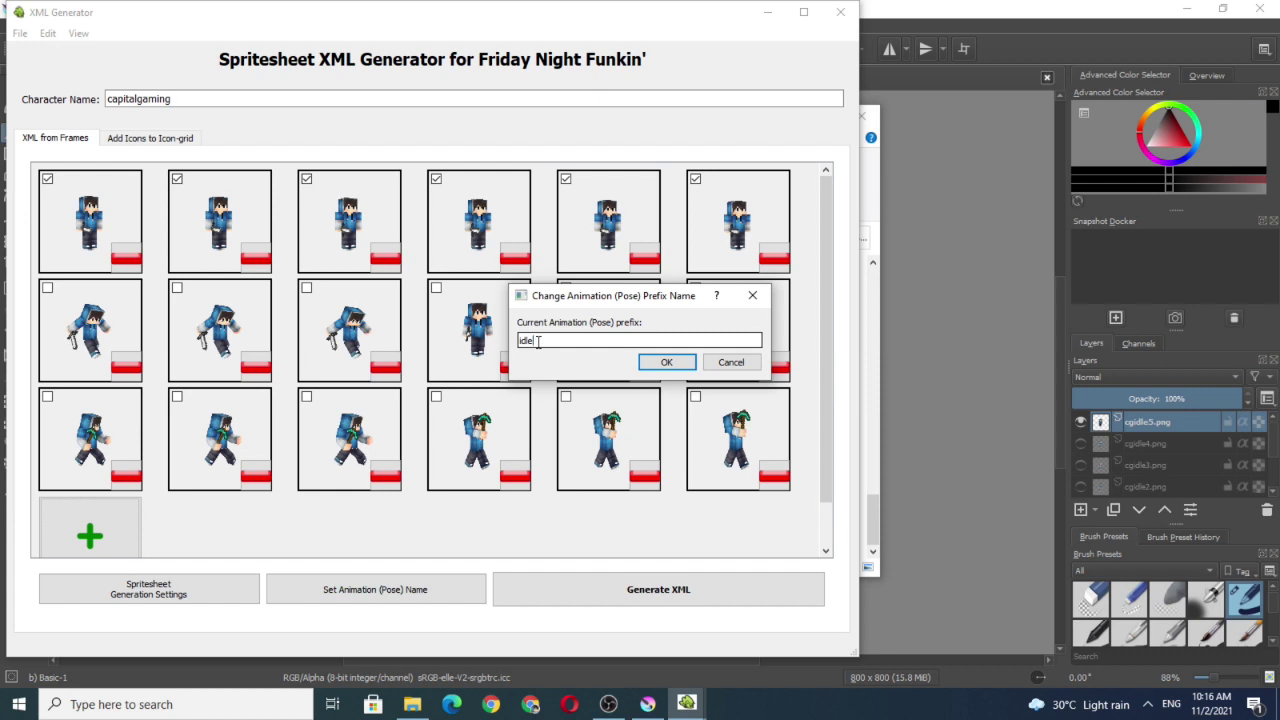
left_click(666, 362)
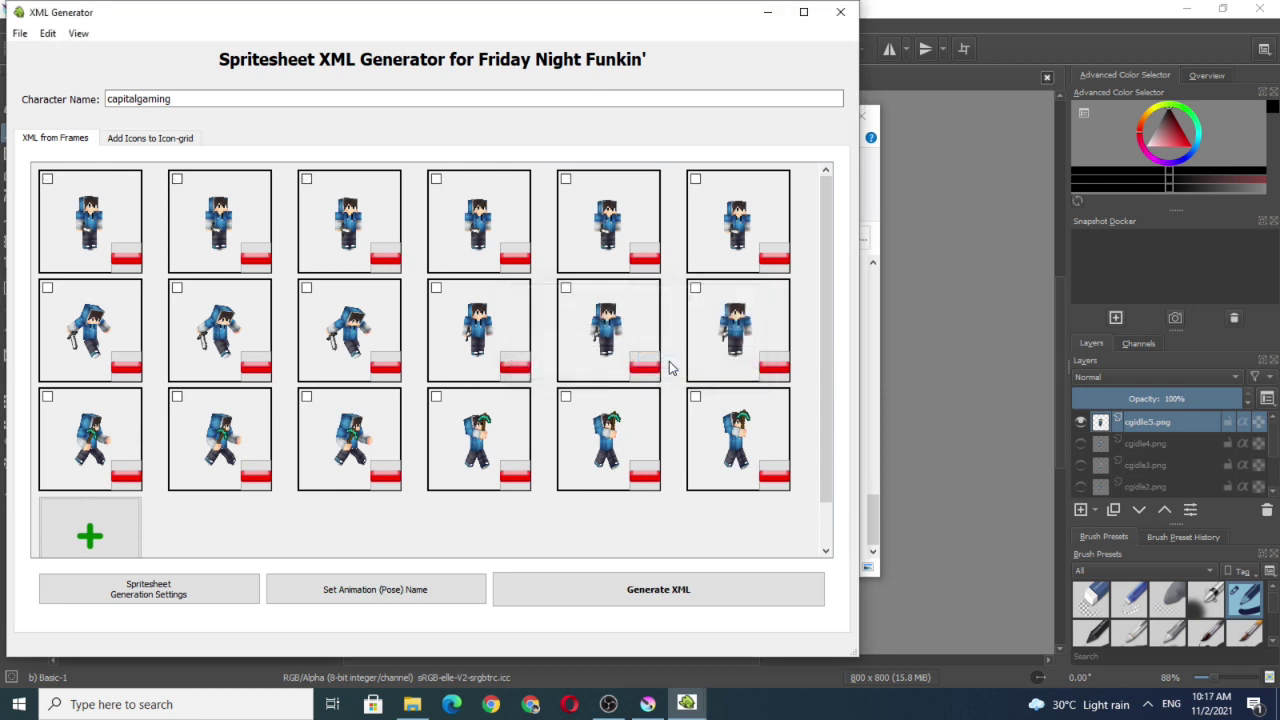
Step: Name the second-row frames with the animation prefix 'down'
left_click(47, 289)
left_click(177, 289)
left_click(306, 288)
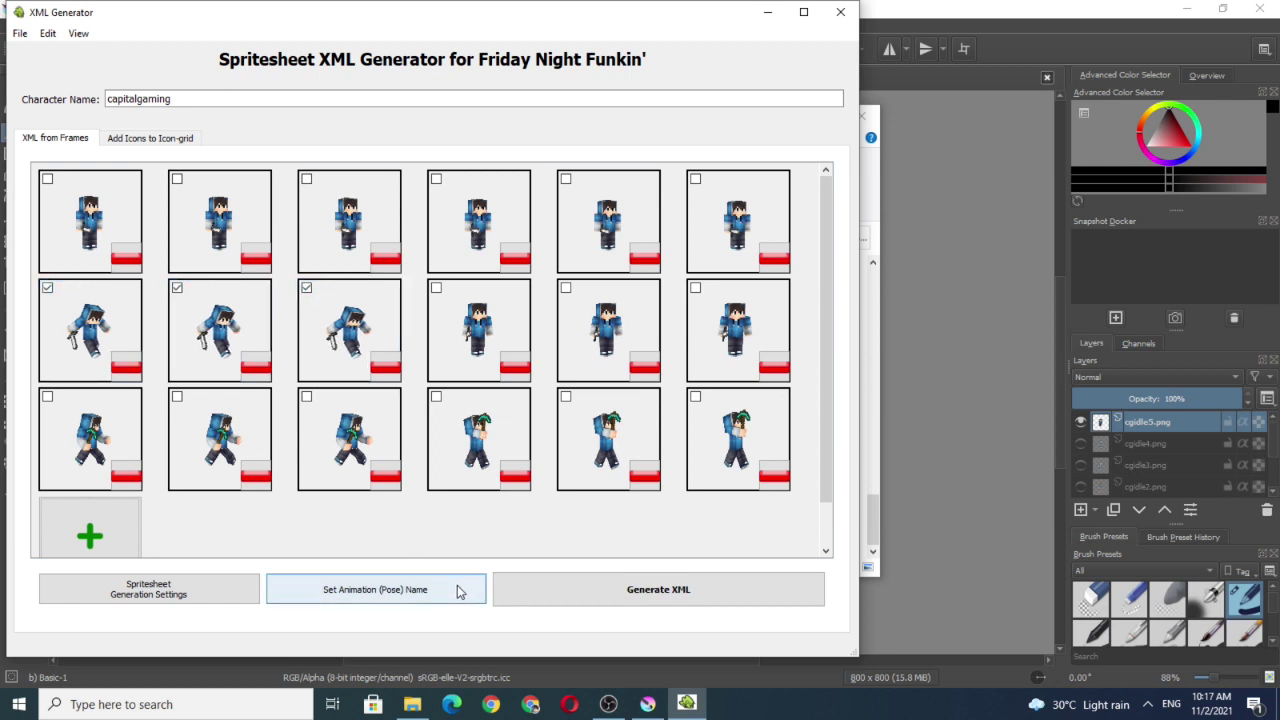
left_click(397, 585)
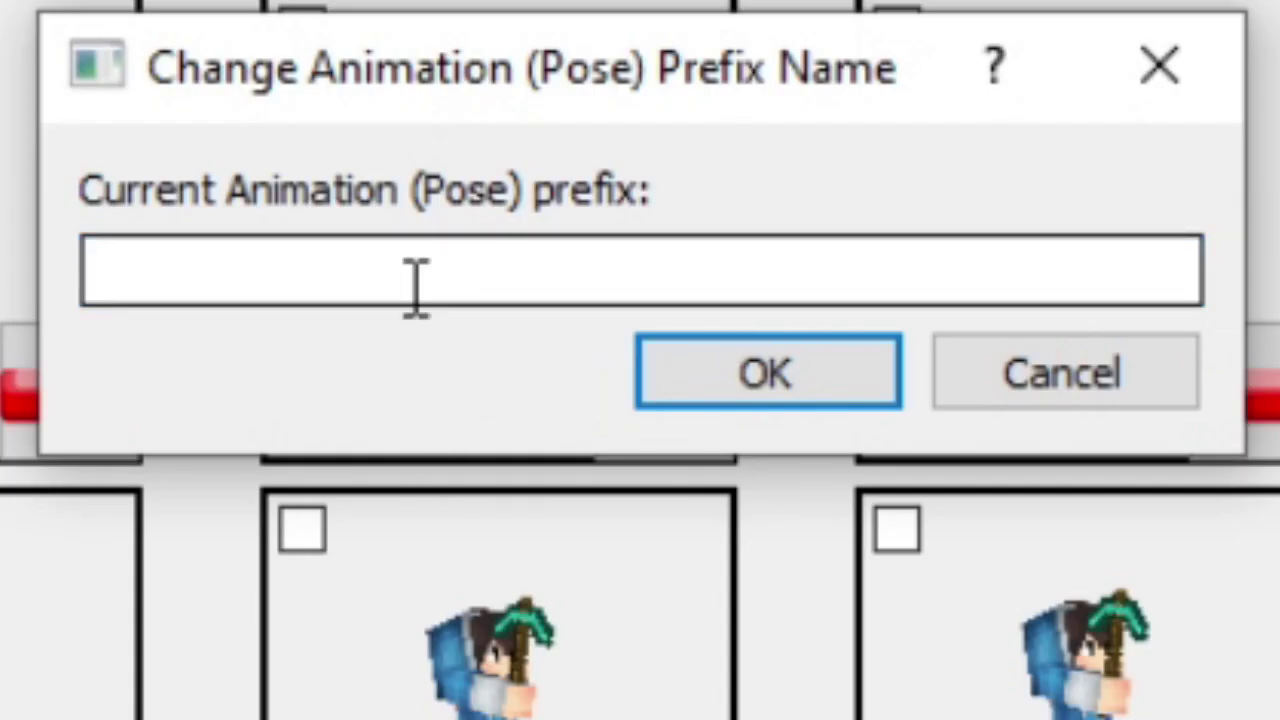
type("down")
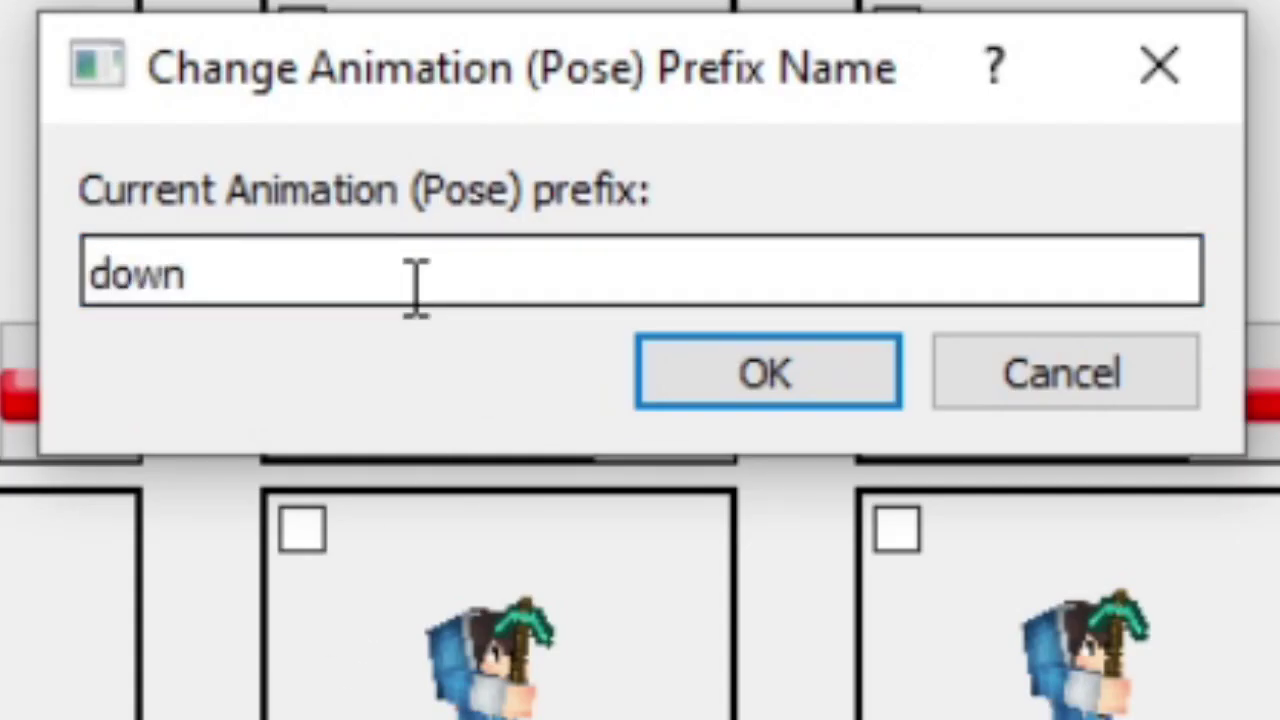
left_click(742, 400)
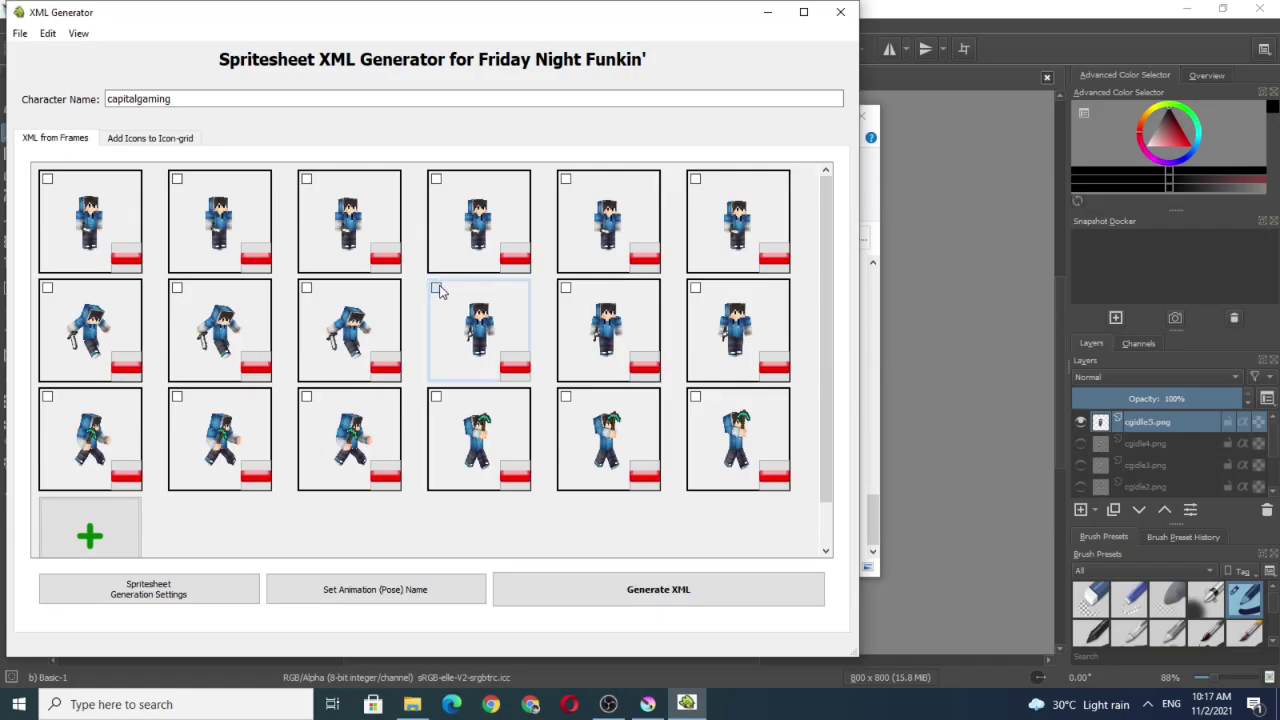
left_click(735, 330)
type("down")
left_click(655, 362)
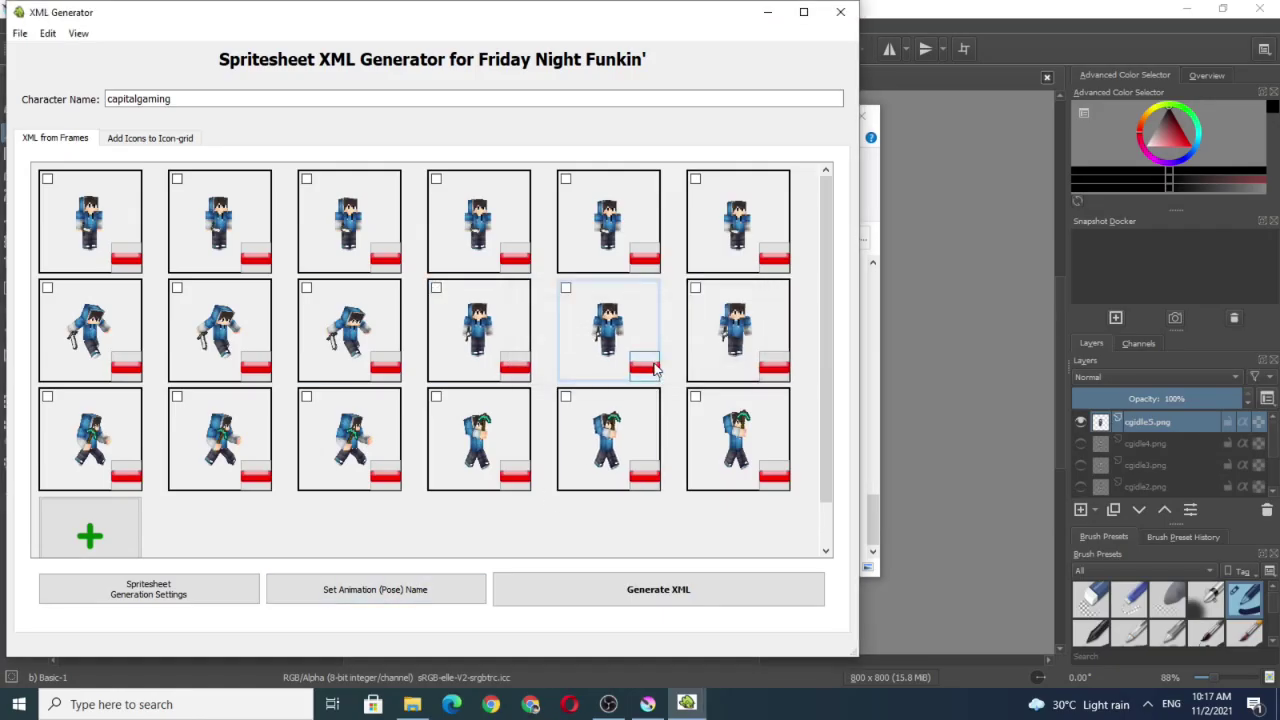
Step: Give the first three bottom-row frames the animation prefix 'right'
left_click(47, 396)
left_click(177, 396)
left_click(306, 396)
left_click(408, 587)
type("right")
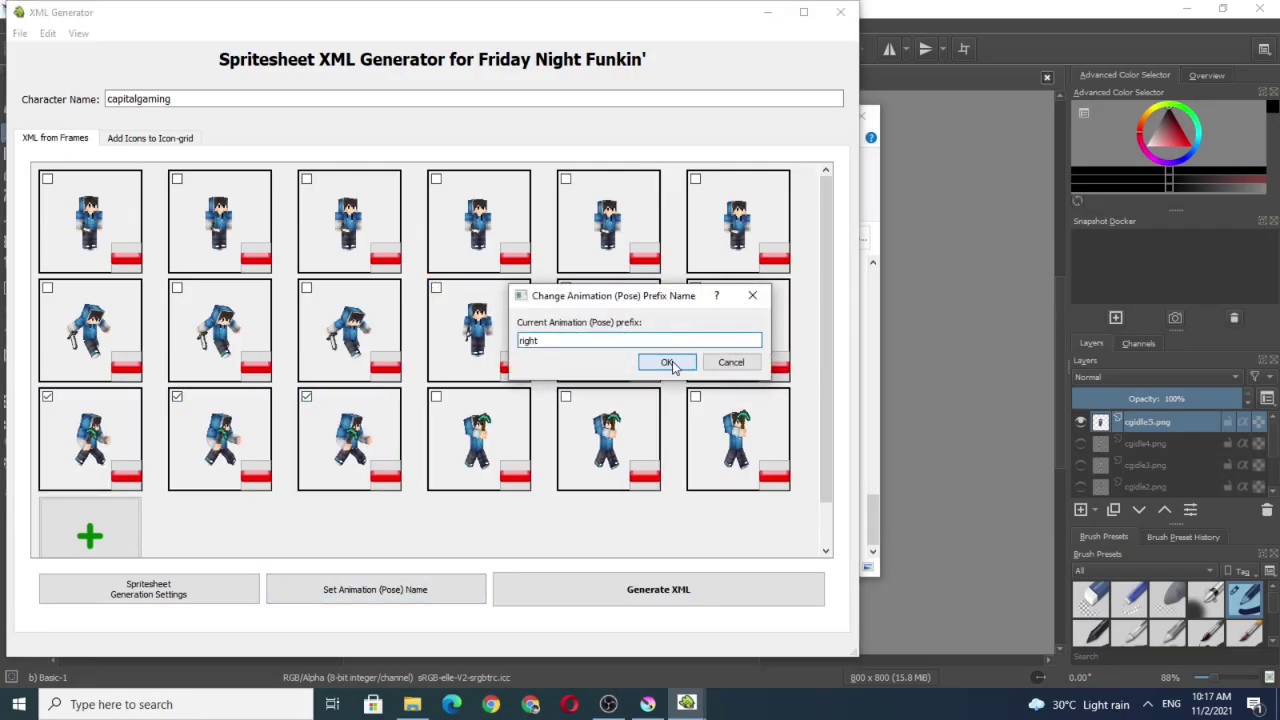
left_click(668, 362)
Step: Give the last three bottom-row frames the prefix 'up', then generate the XML
left_click(695, 396)
left_click(436, 396)
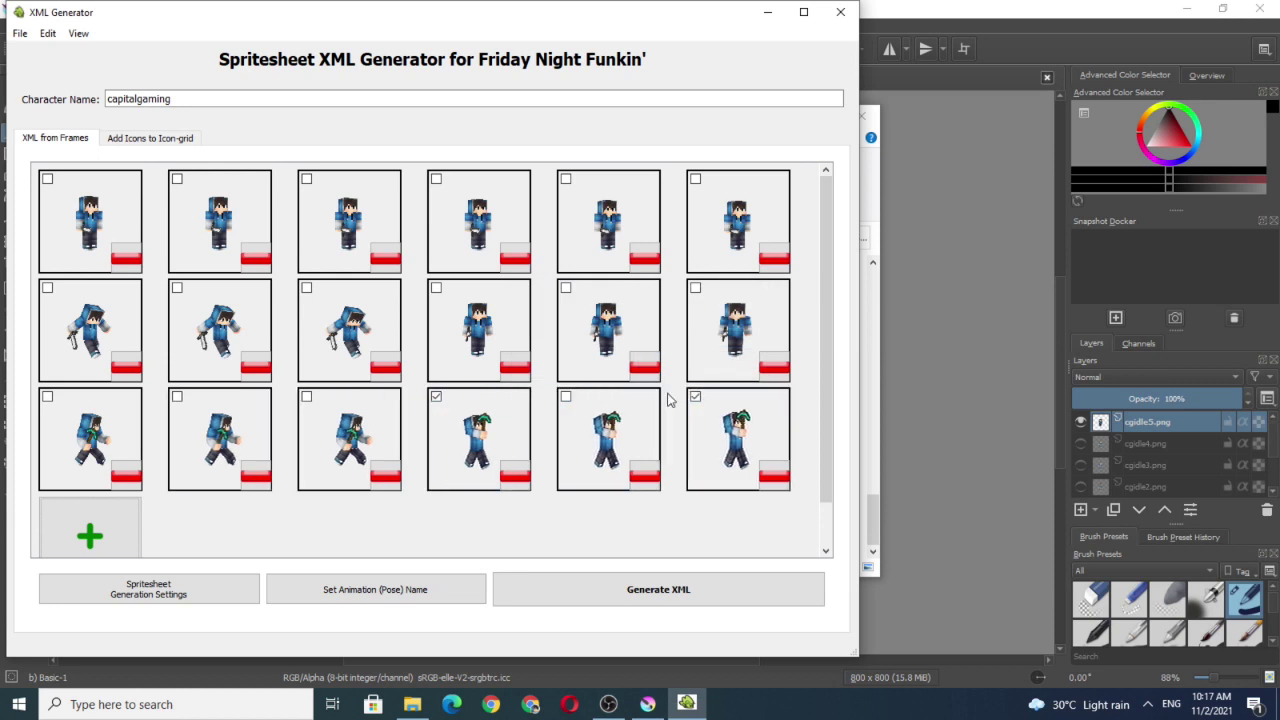
left_click(627, 400)
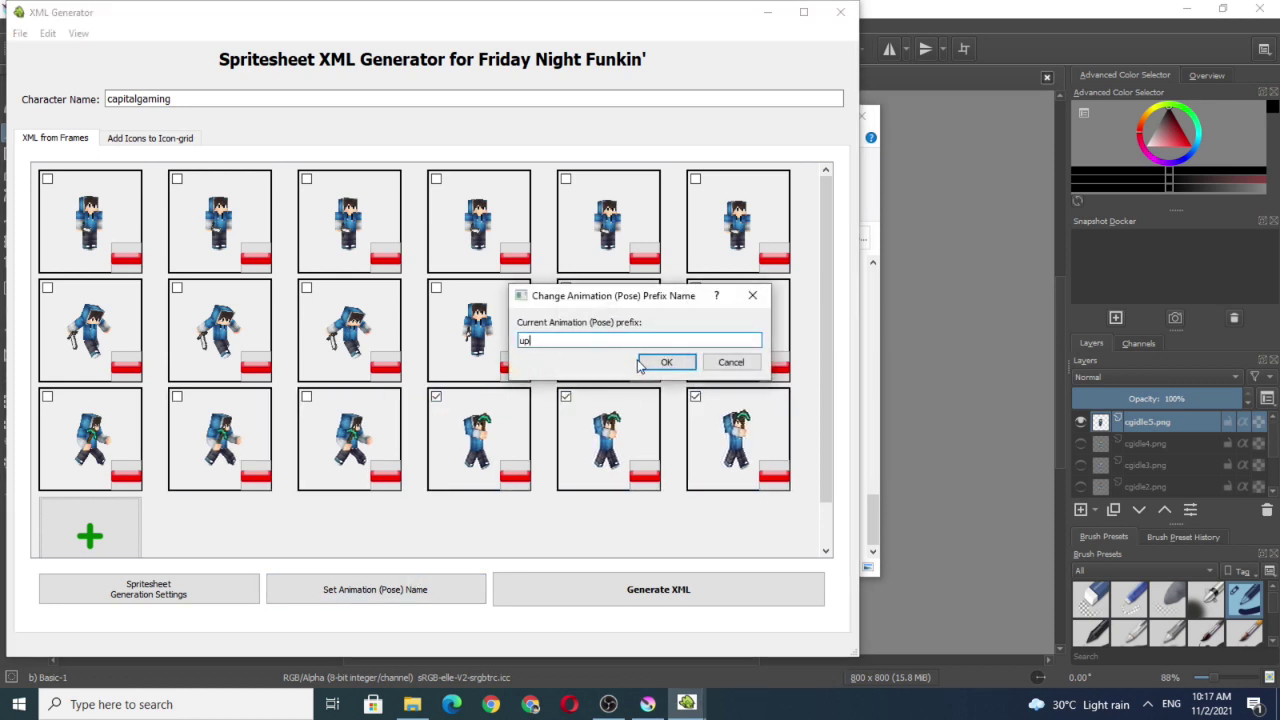
left_click(642, 364)
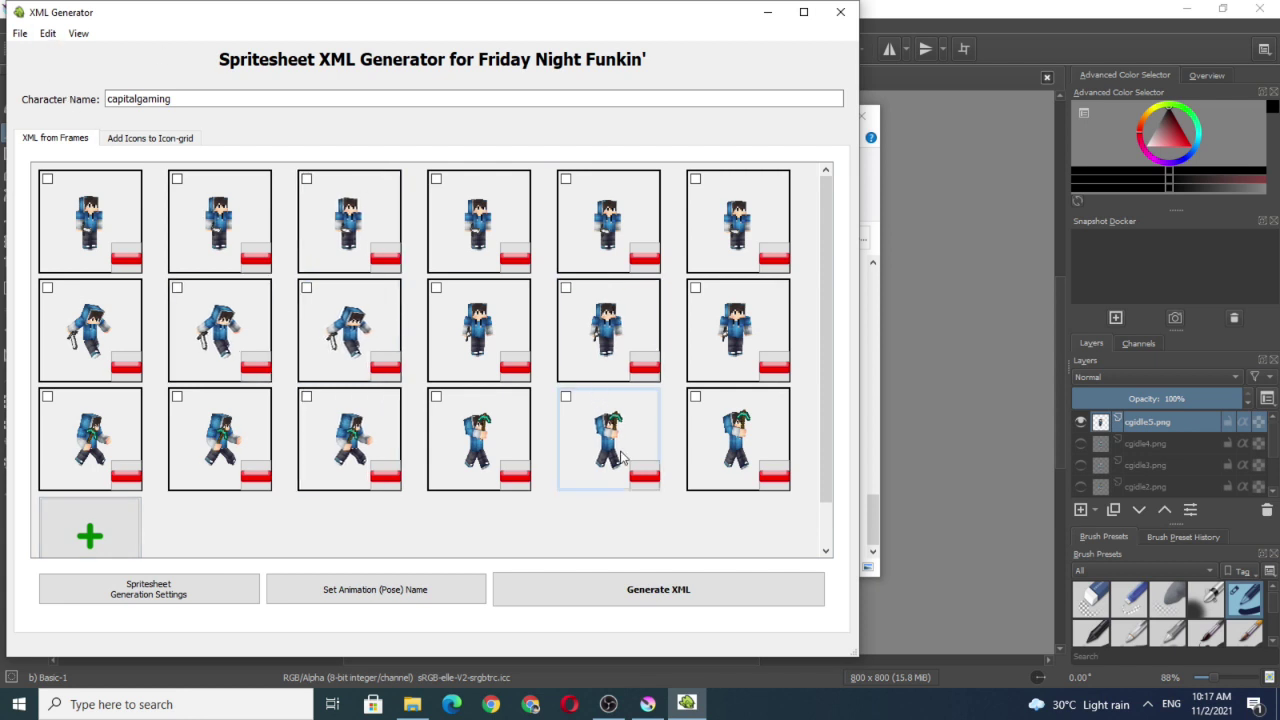
left_click(664, 591)
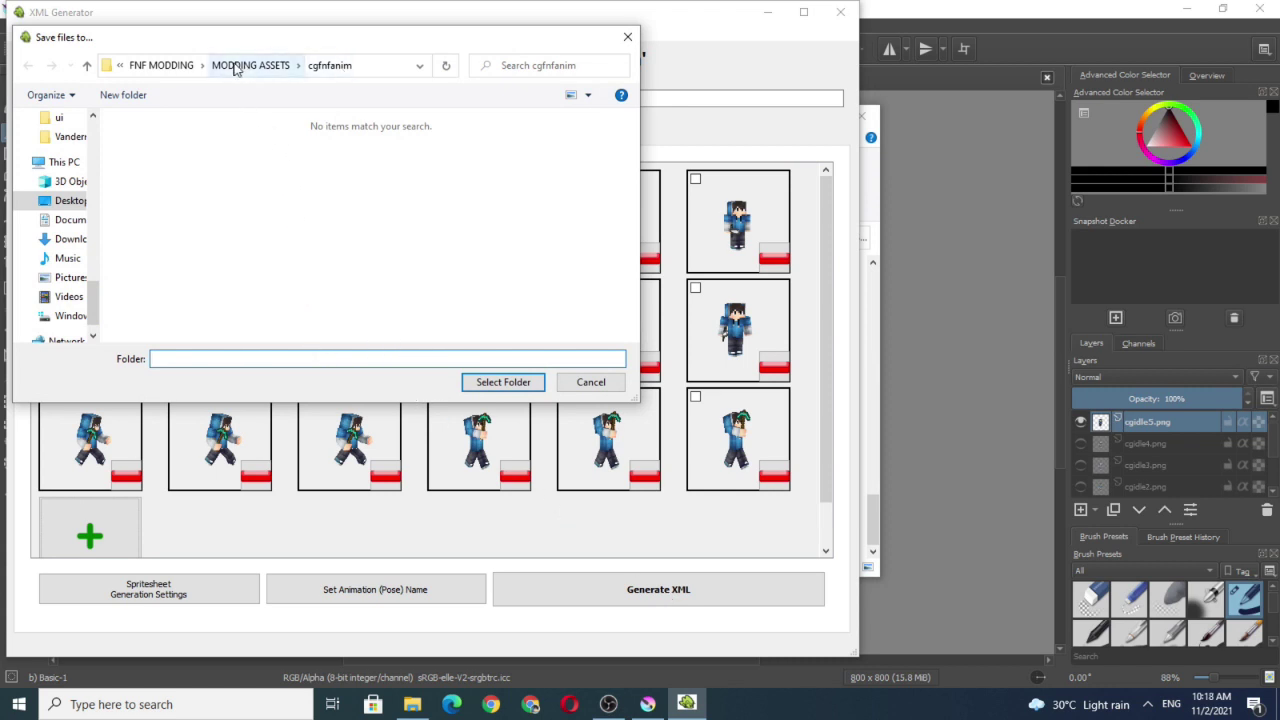
Step: Save the generated spritesheet and XML into FNF-PsychEngine-main\example_mods\images\characters
left_click(172, 66)
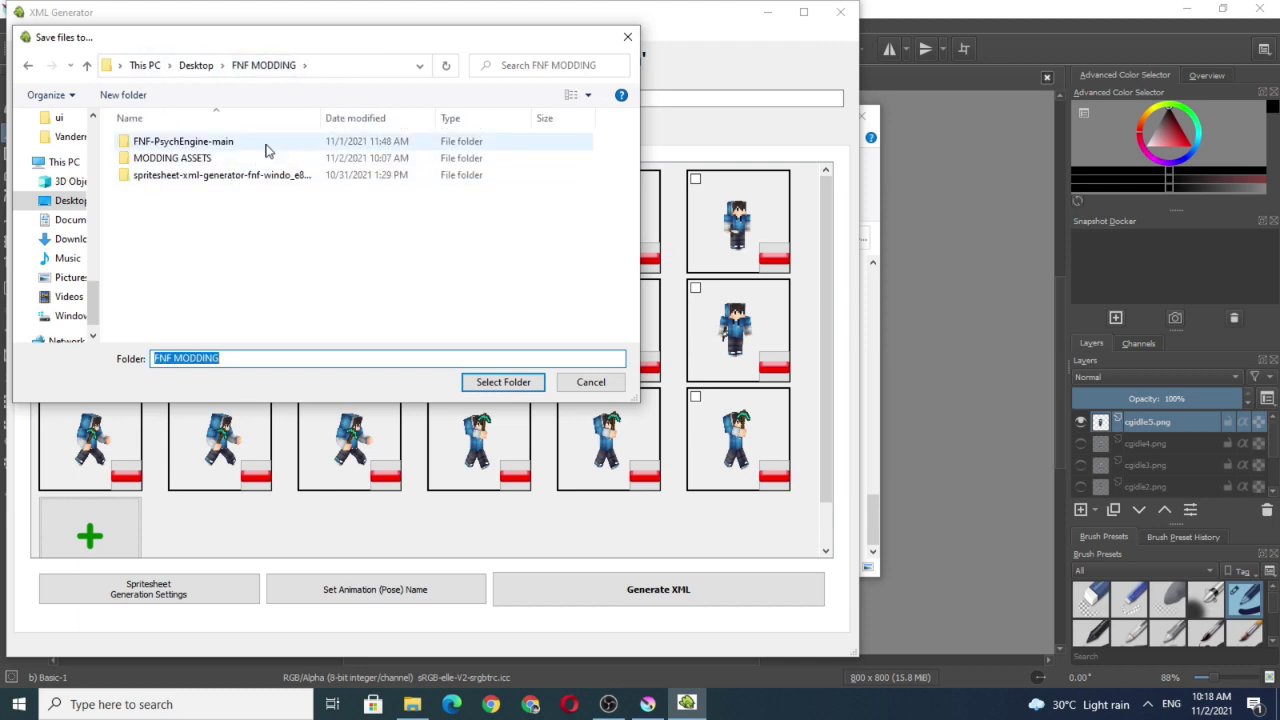
double_click(274, 145)
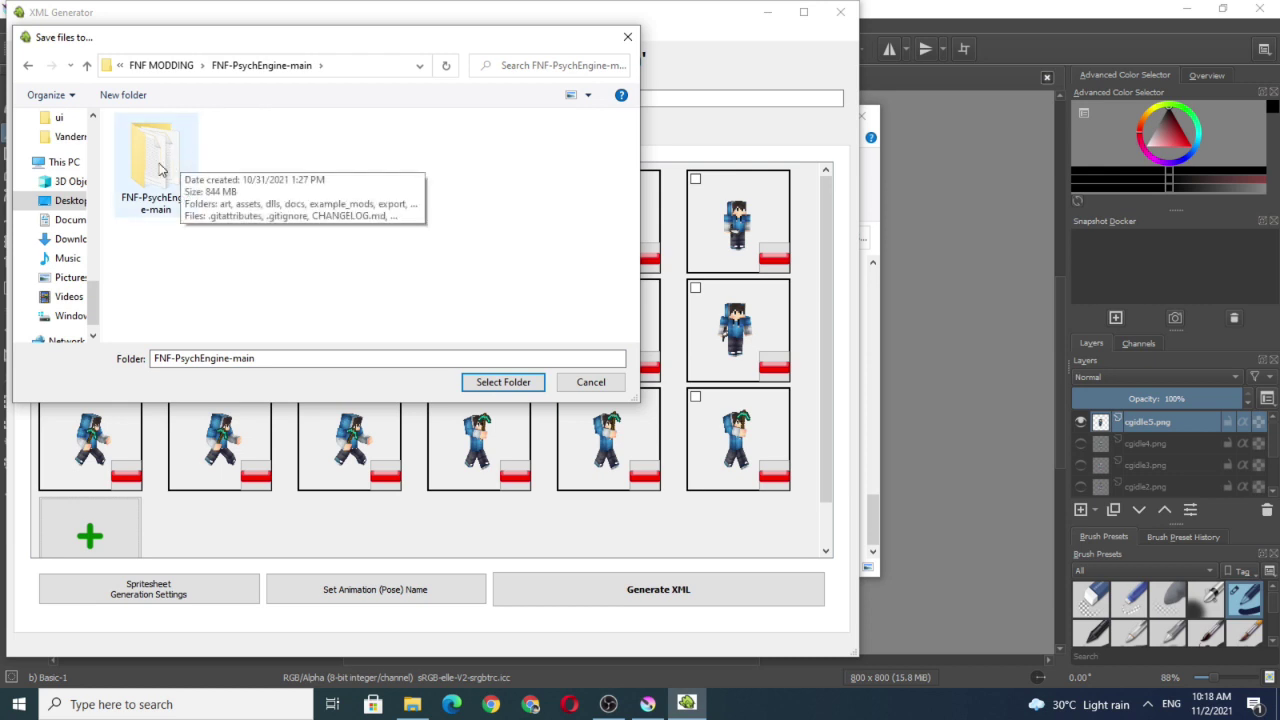
double_click(160, 168)
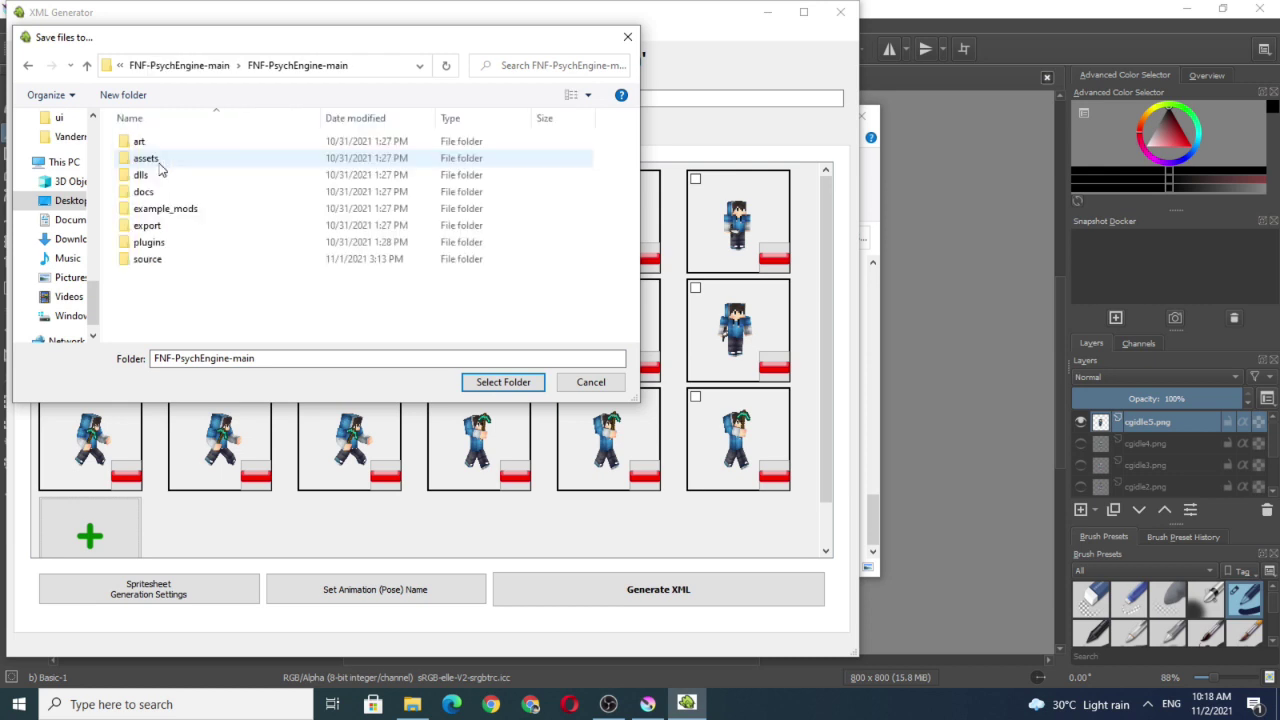
double_click(186, 212)
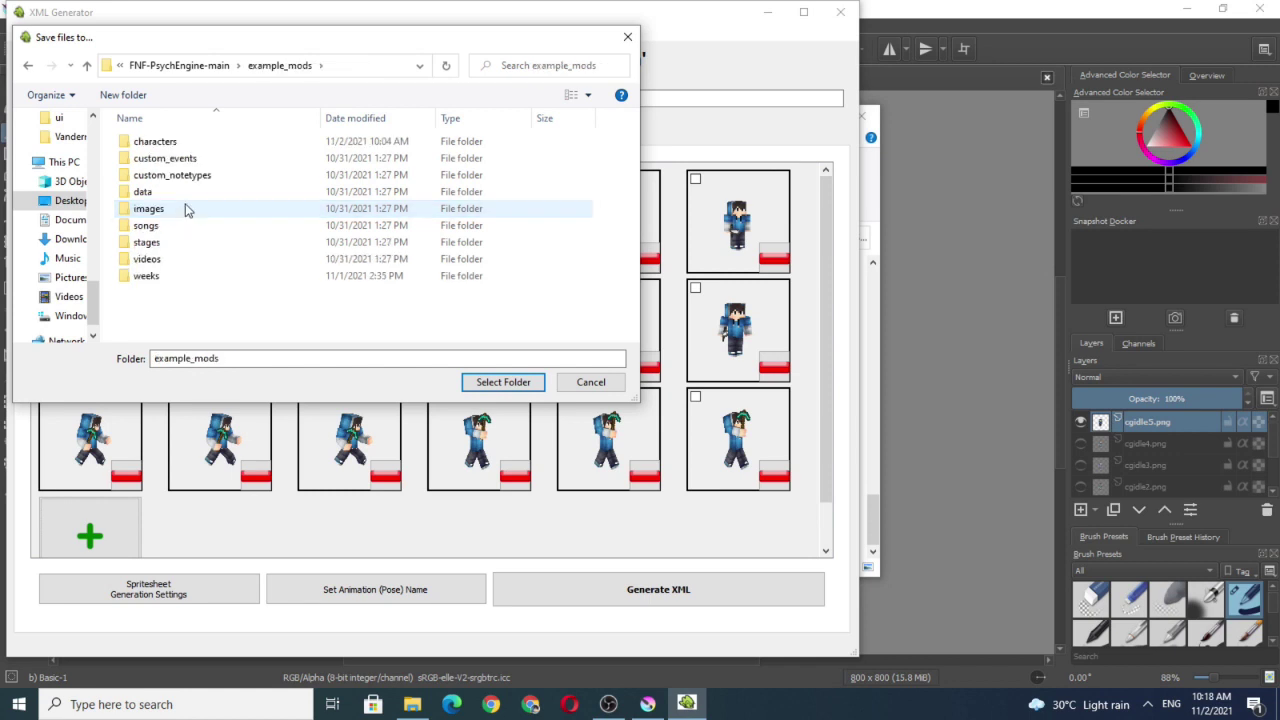
double_click(182, 210)
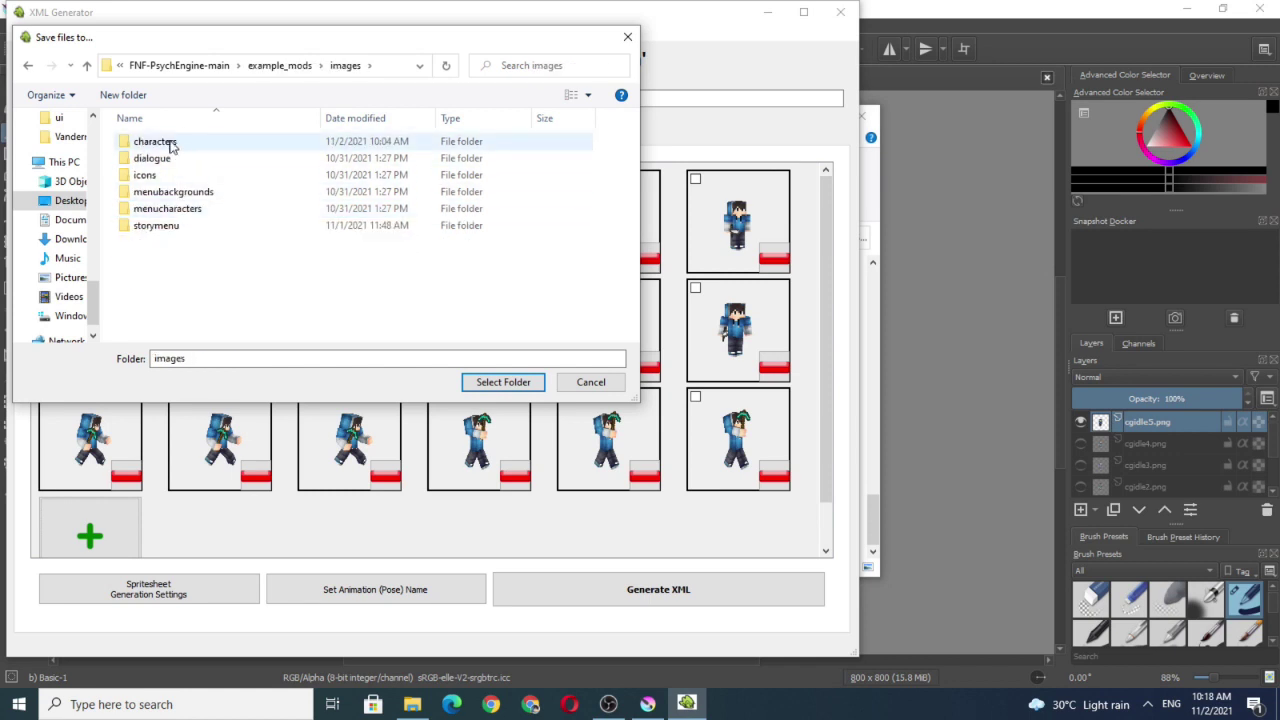
double_click(172, 144)
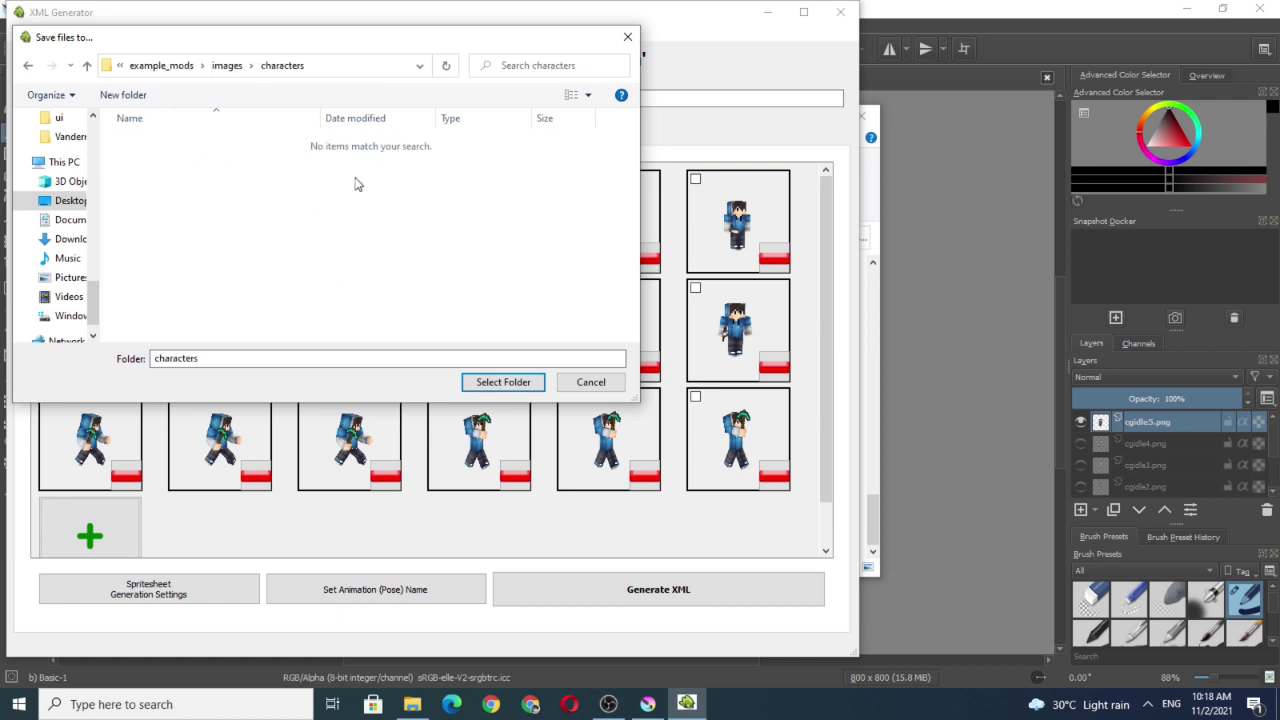
left_click(482, 390)
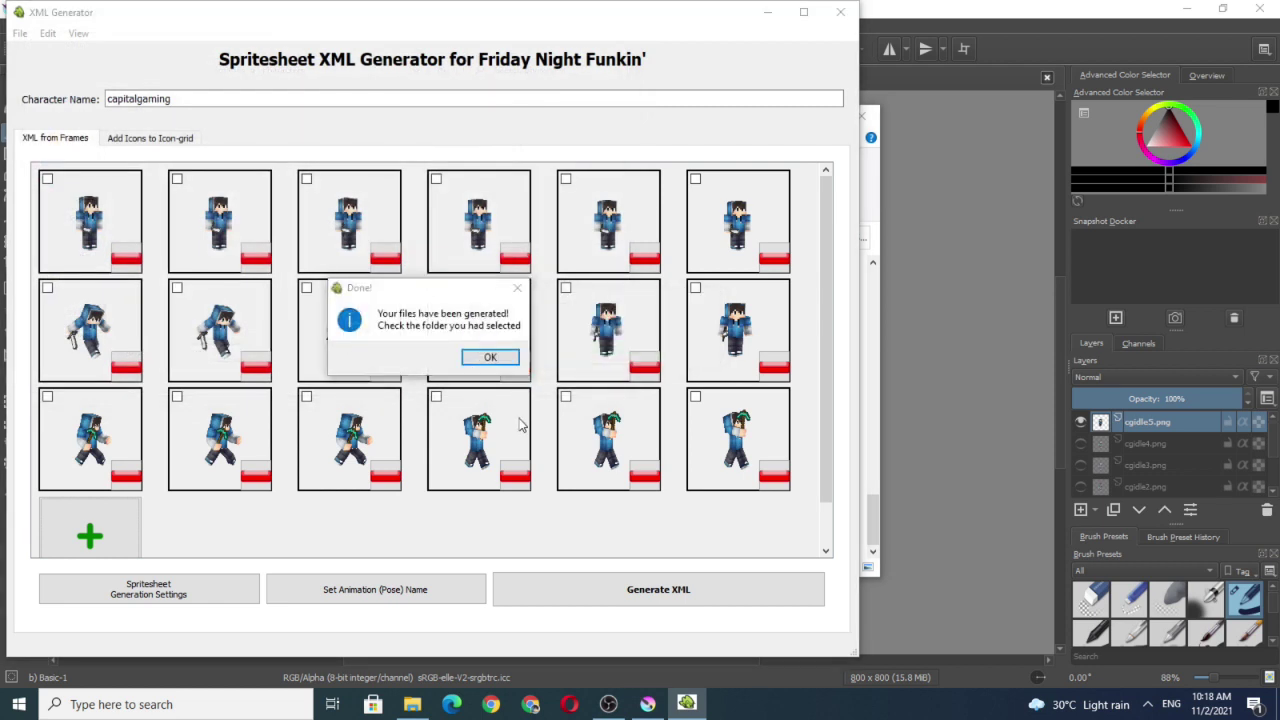
Step: Dismiss the Done message and browse File Explorer to example_mods\images\characters
left_click(480, 360)
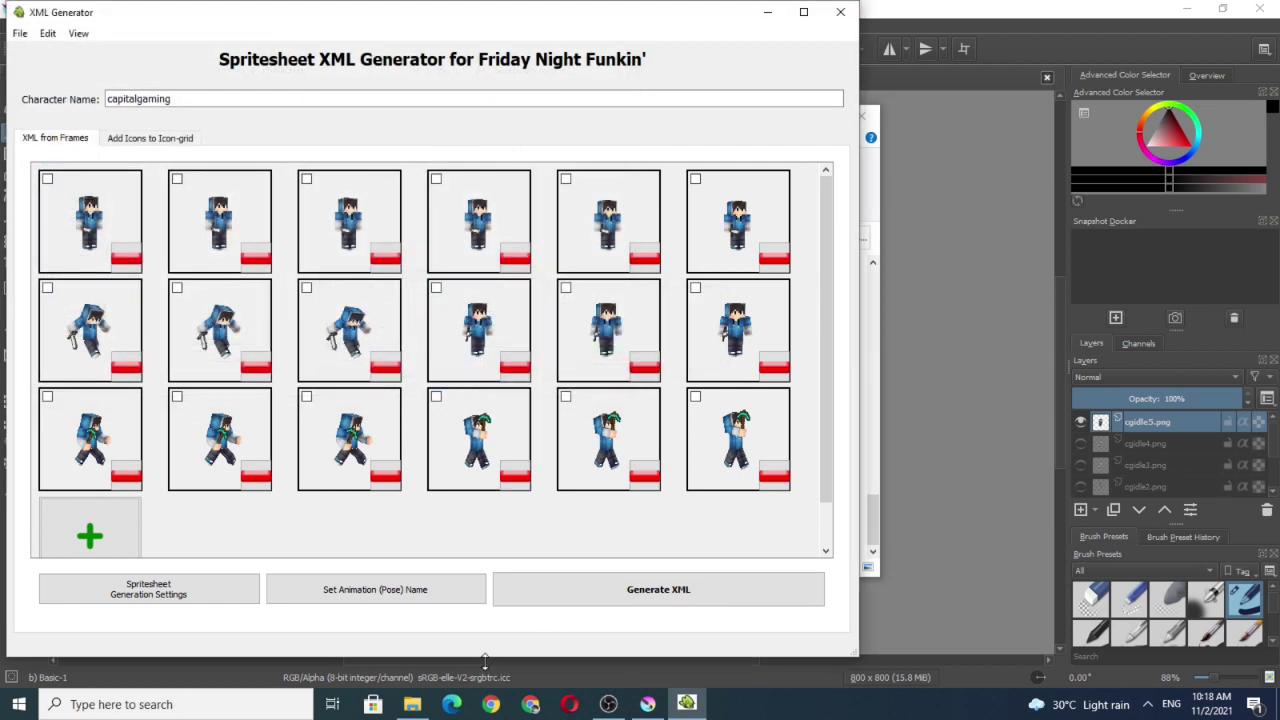
left_click(412, 704)
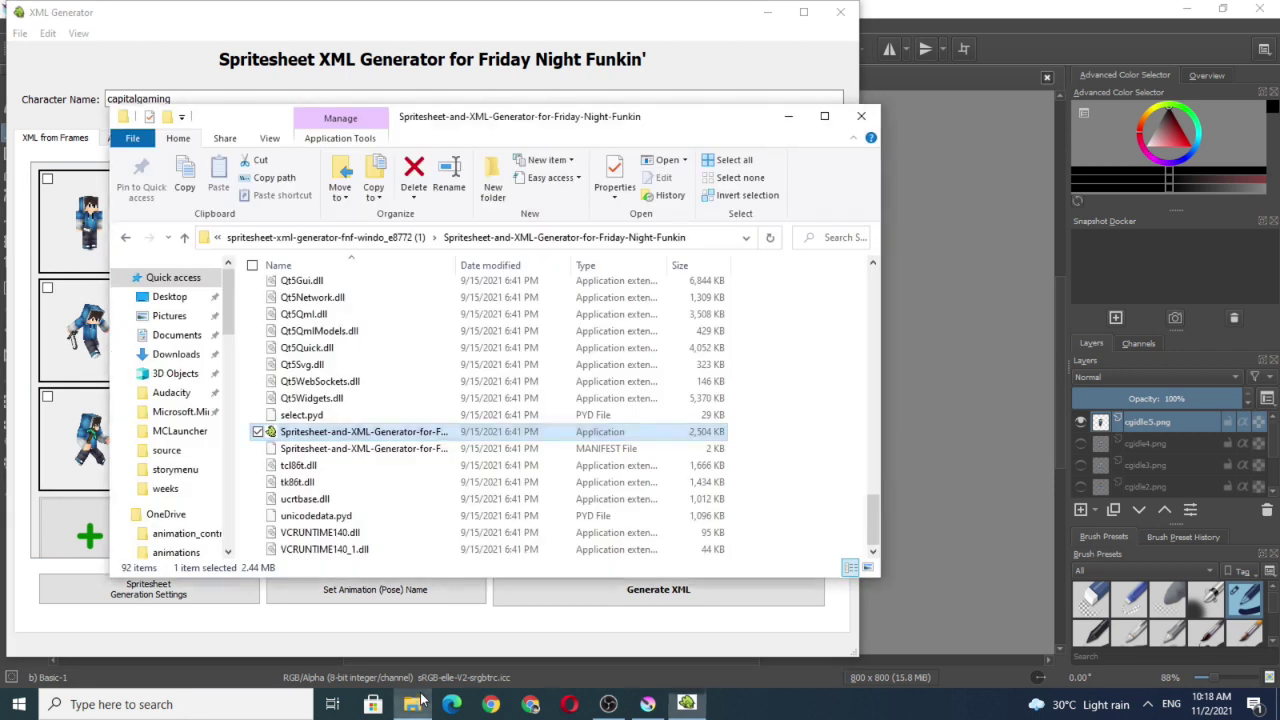
left_click(336, 240)
left_click(265, 238)
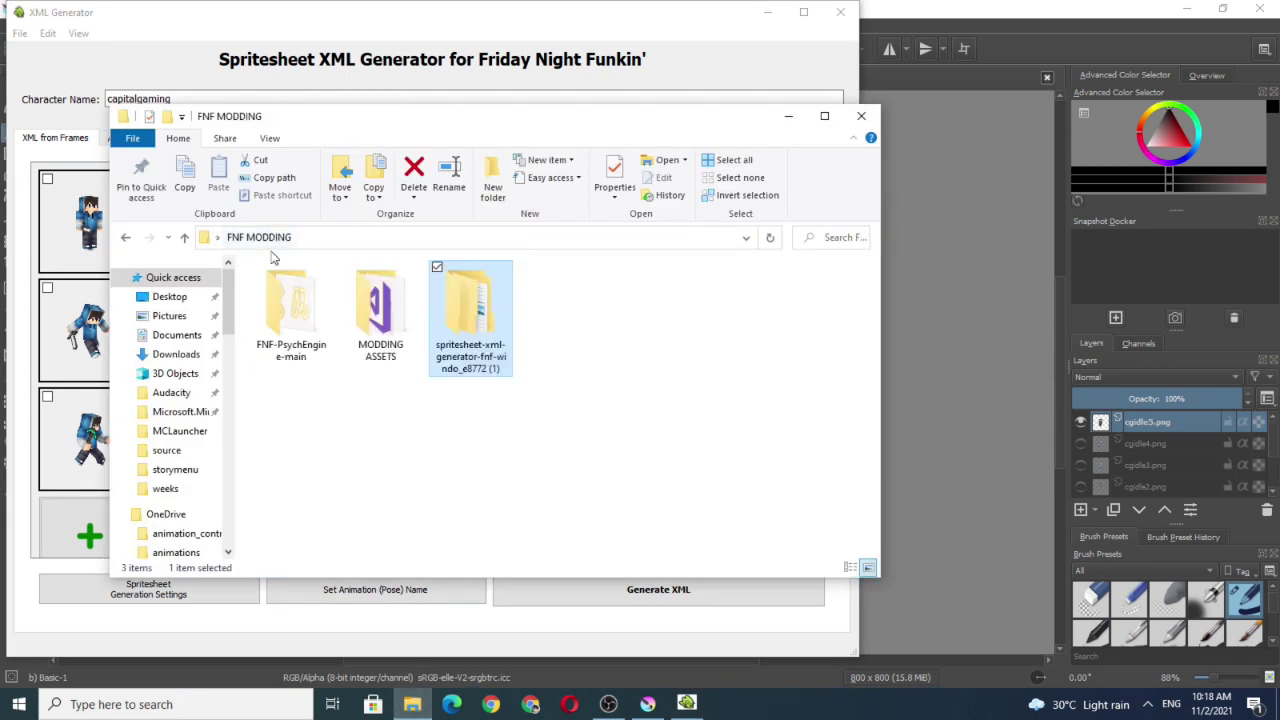
double_click(305, 315)
double_click(308, 317)
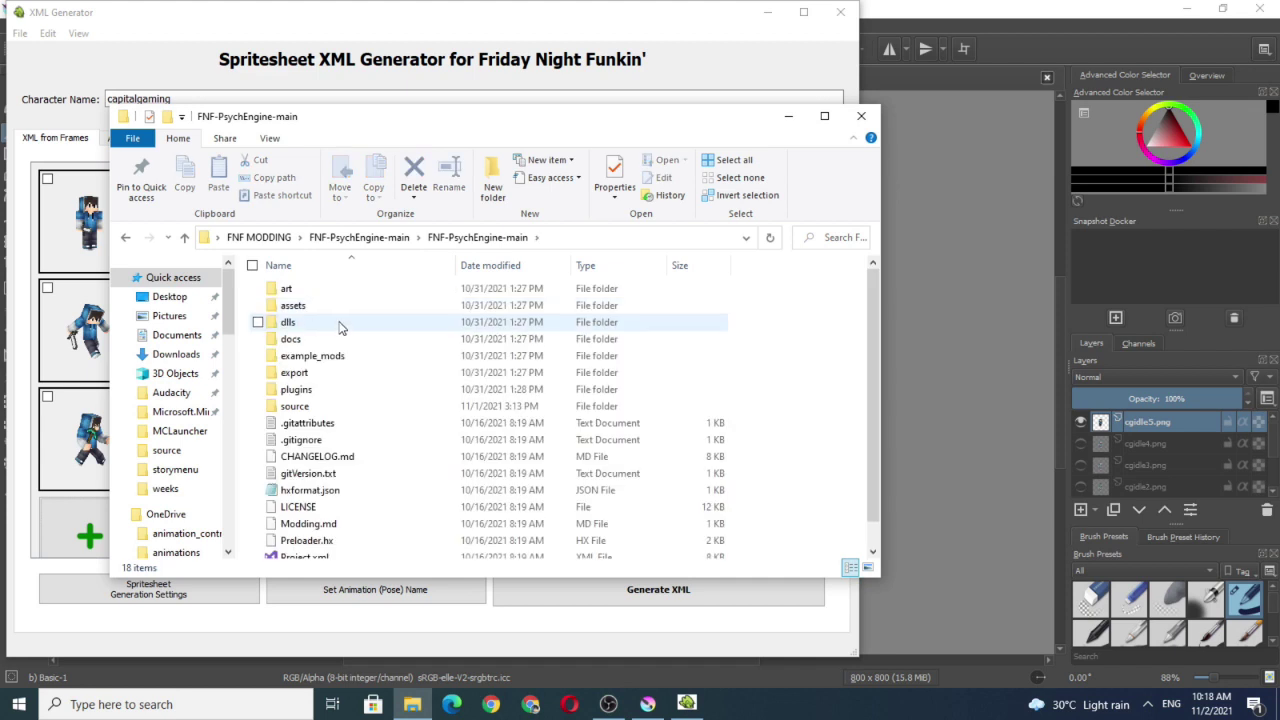
double_click(357, 357)
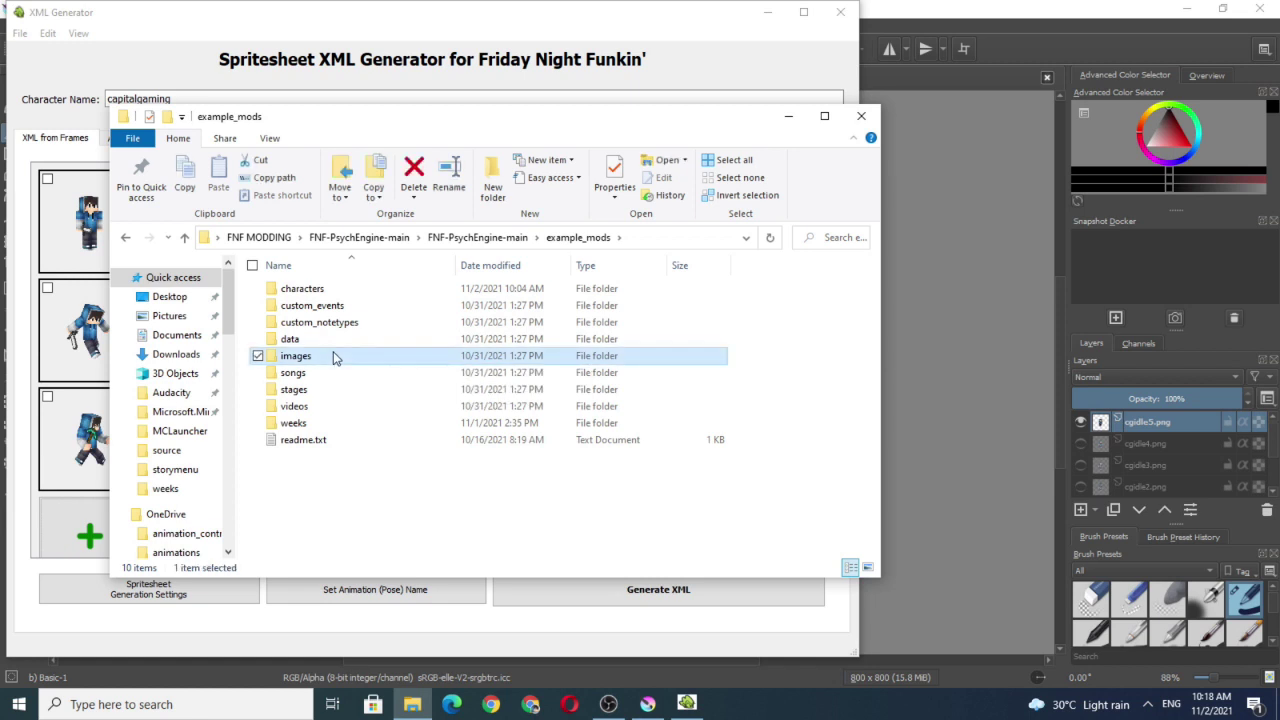
double_click(334, 355)
double_click(328, 288)
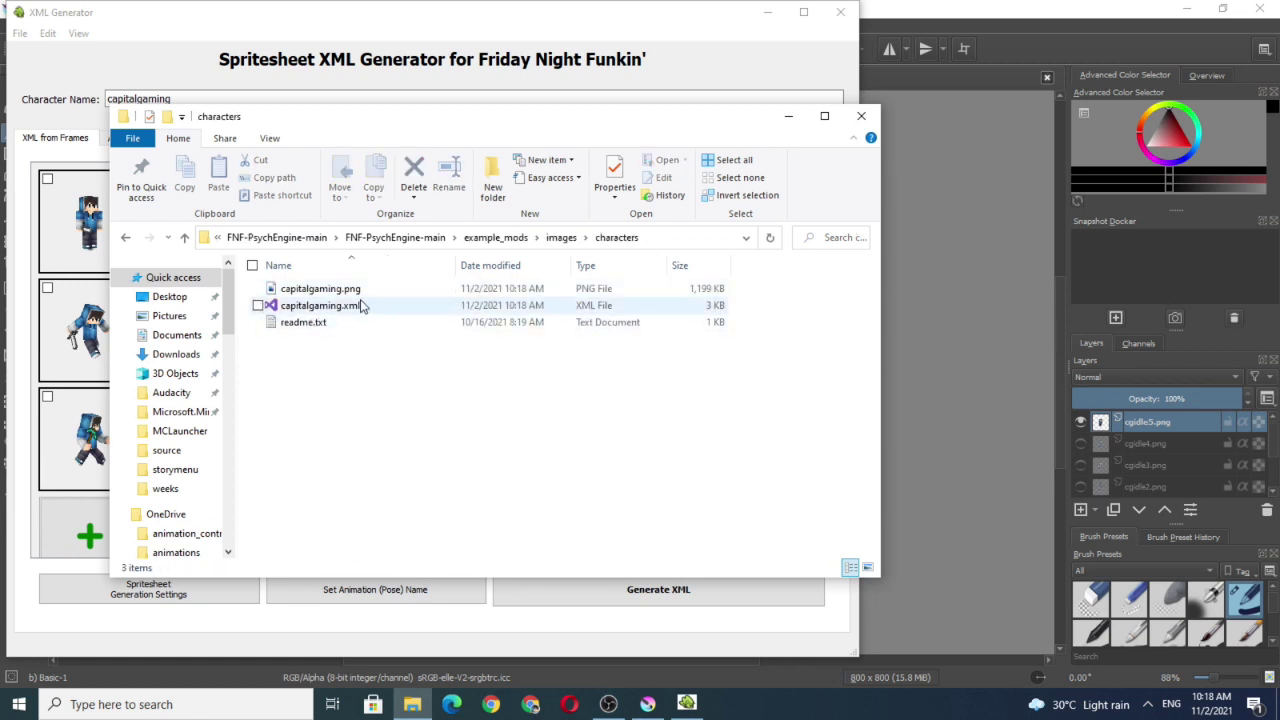
Step: Read readme.txt, then preview the generated capitalgaming.png and capitalgaming.xml
double_click(342, 324)
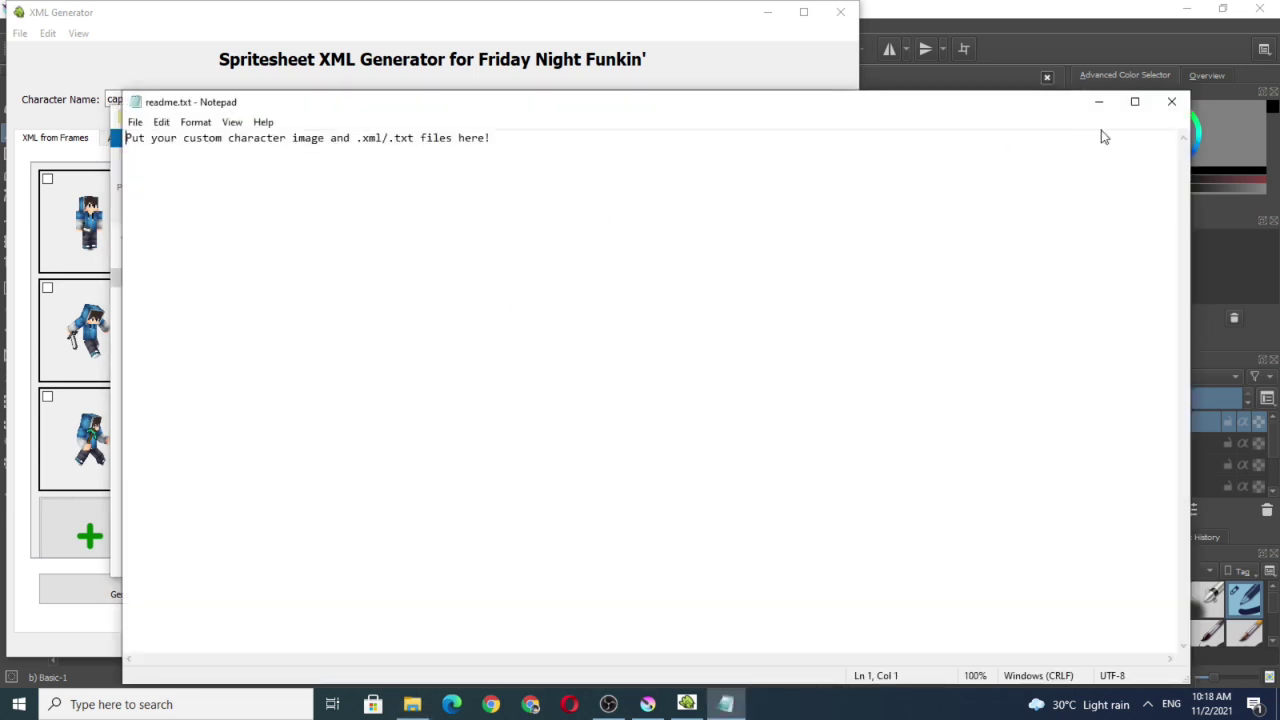
left_click(1172, 101)
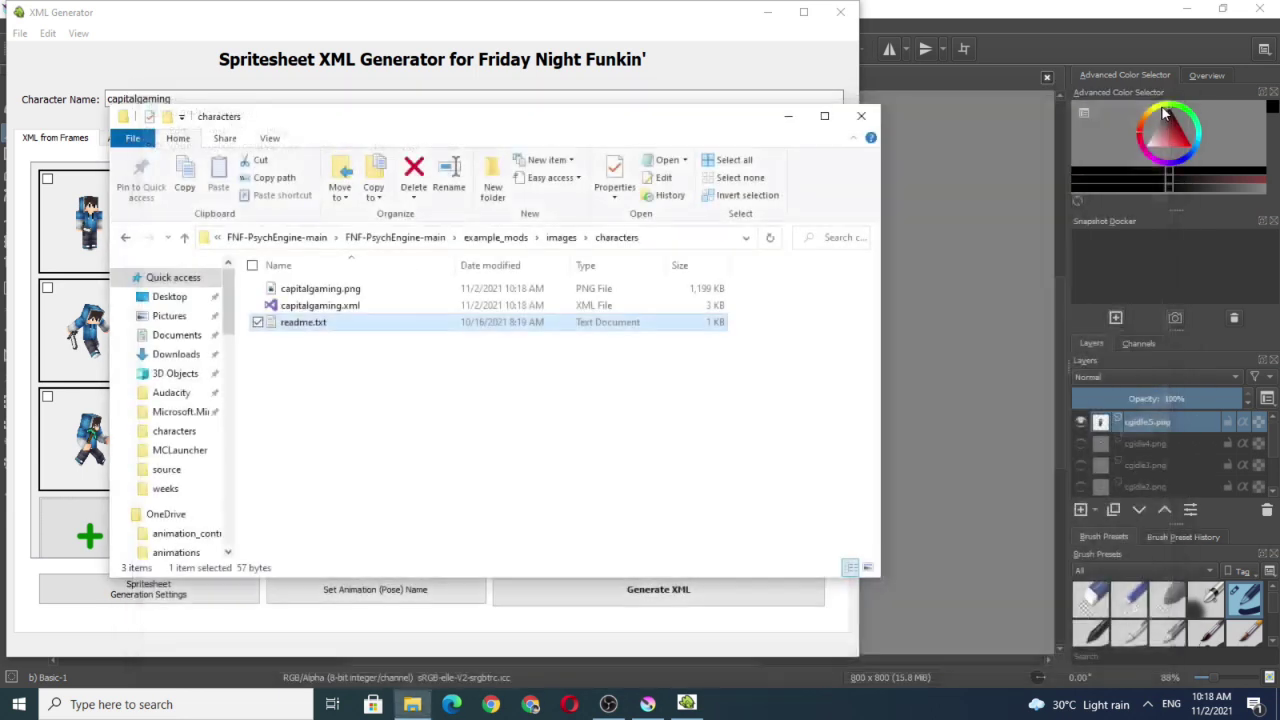
left_click(540, 370)
double_click(629, 287)
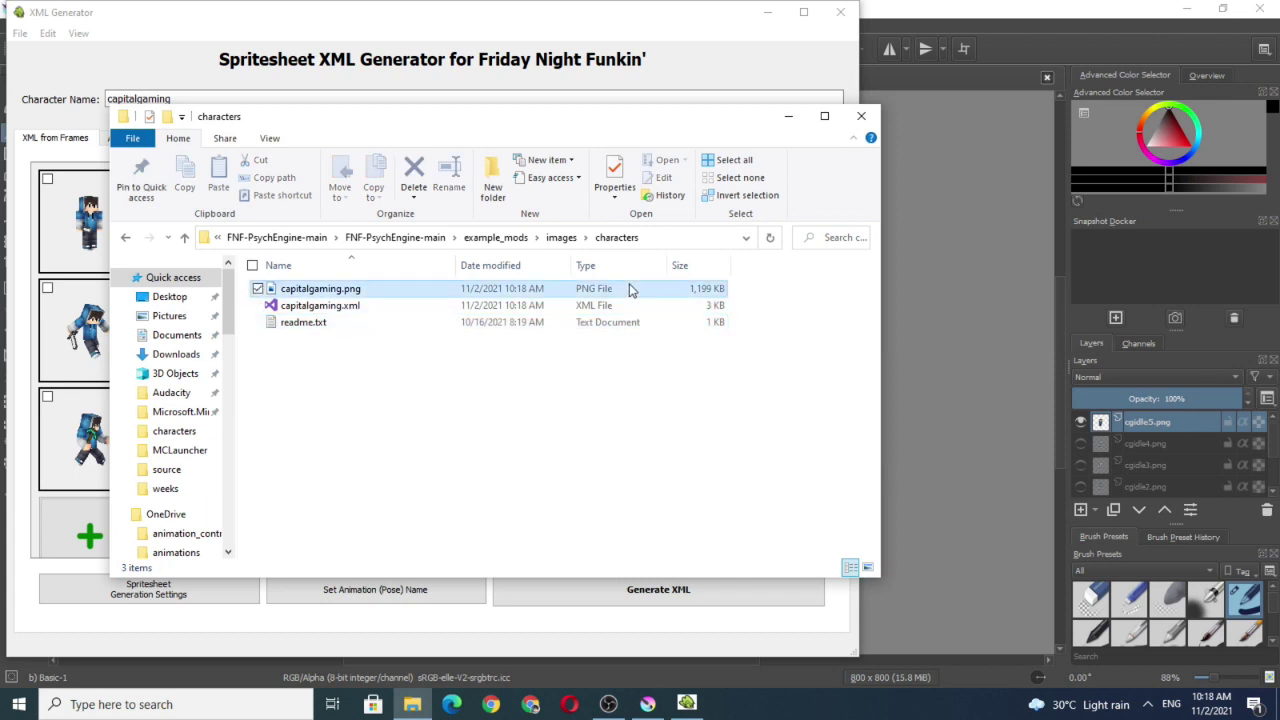
key("alt+F4")
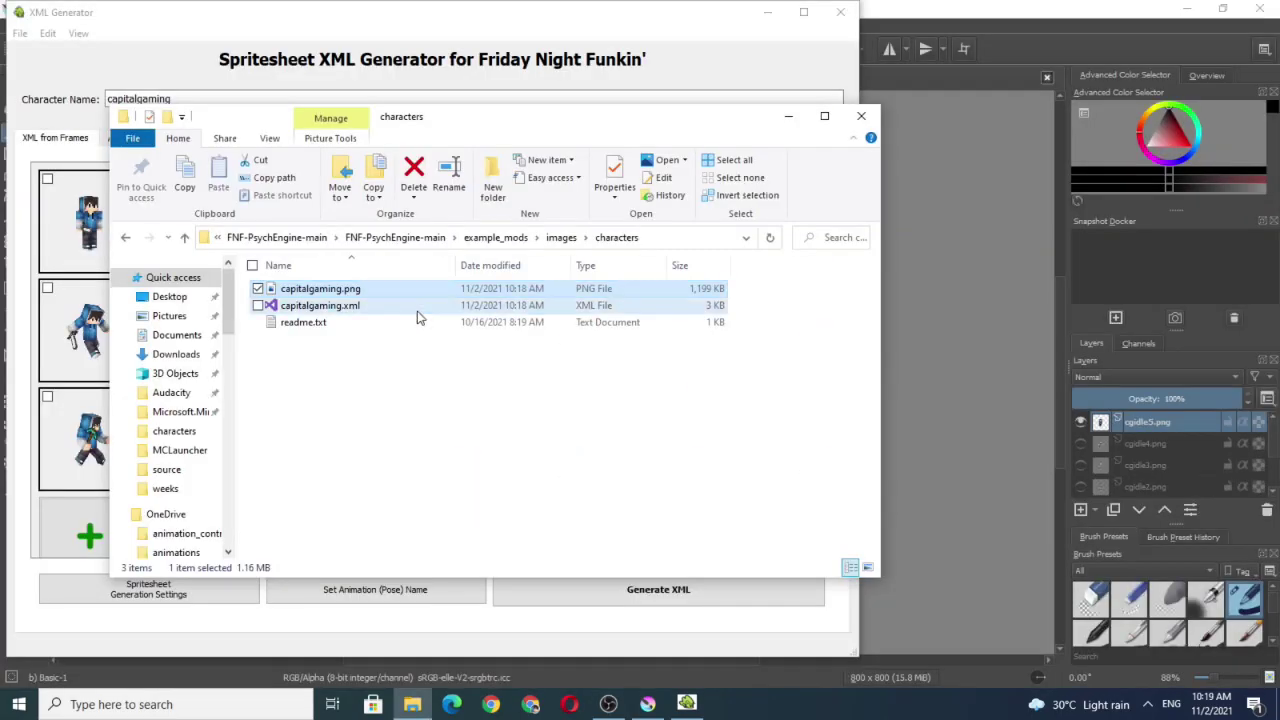
double_click(406, 312)
key("Return")
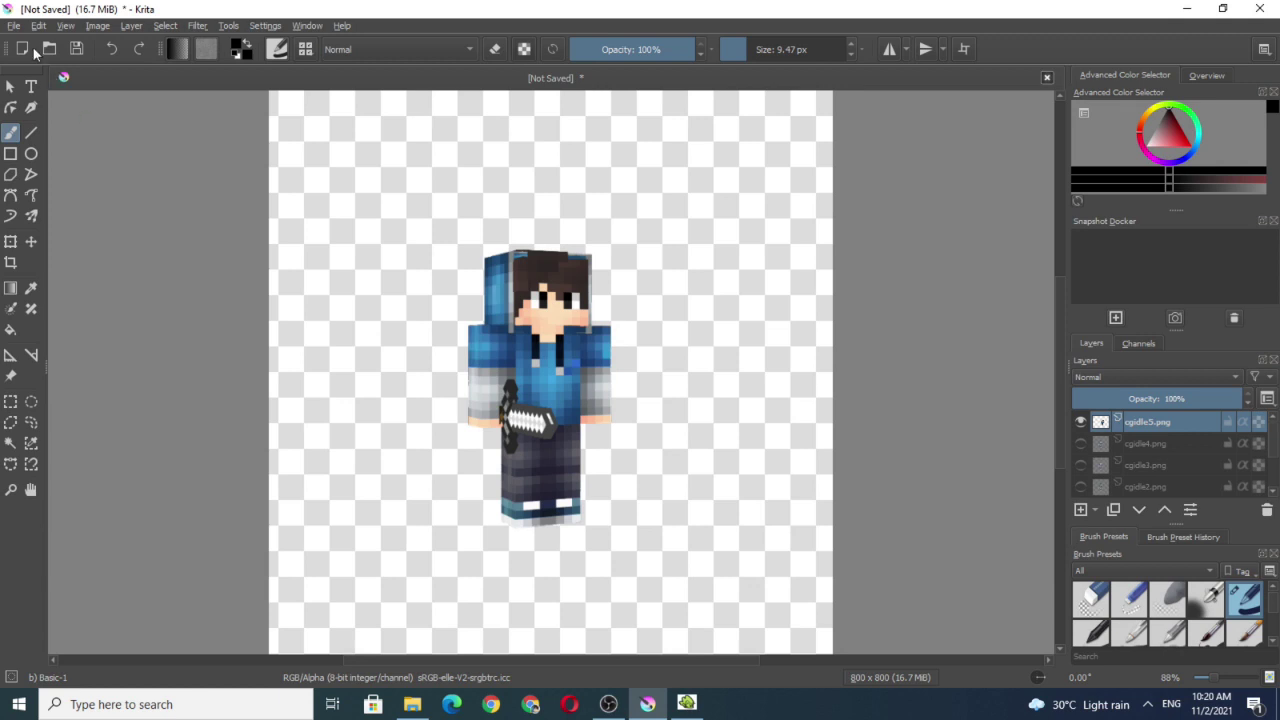
Step: Create a new Krita document 300 pixels wide and 150 pixels high
left_click(14, 26)
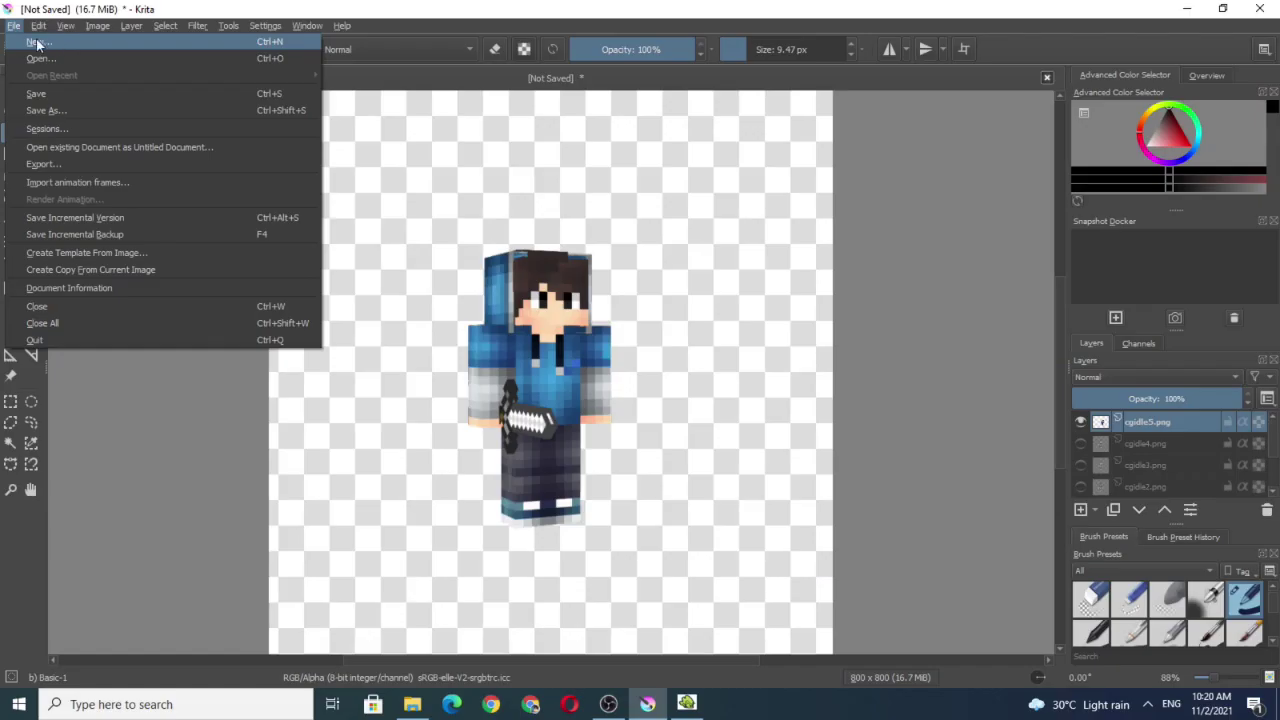
left_click(56, 44)
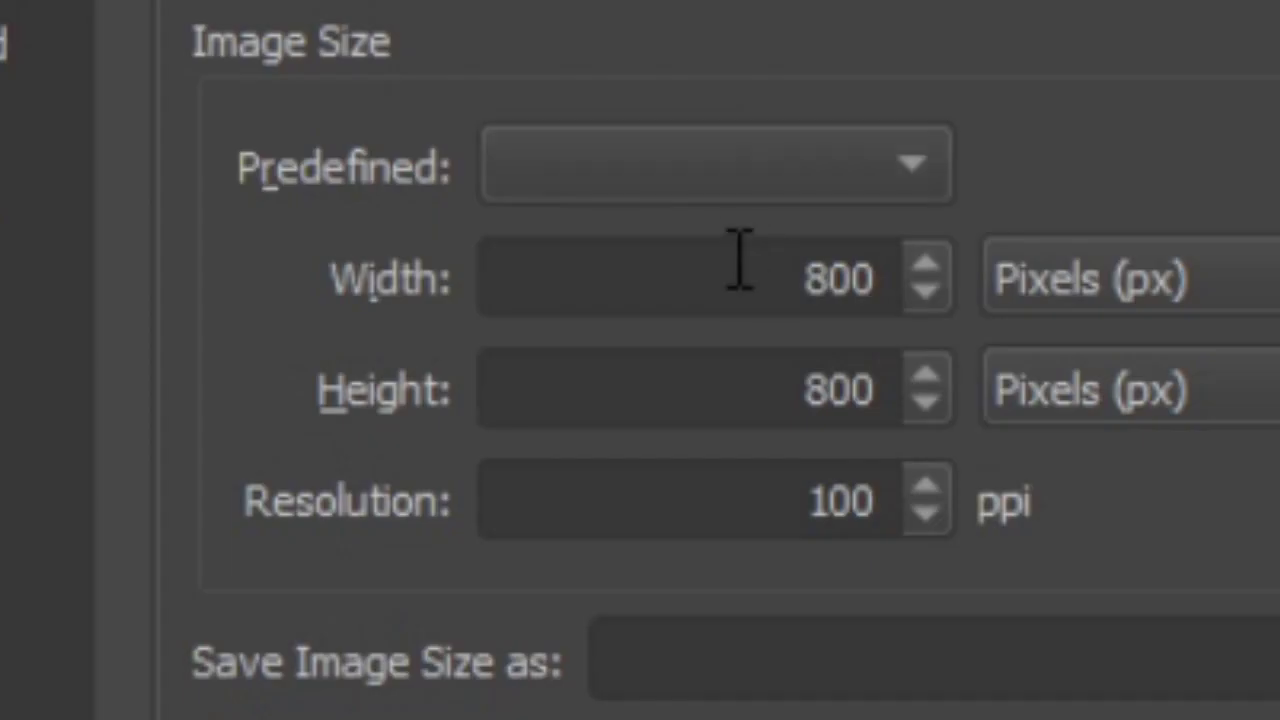
double_click(803, 268)
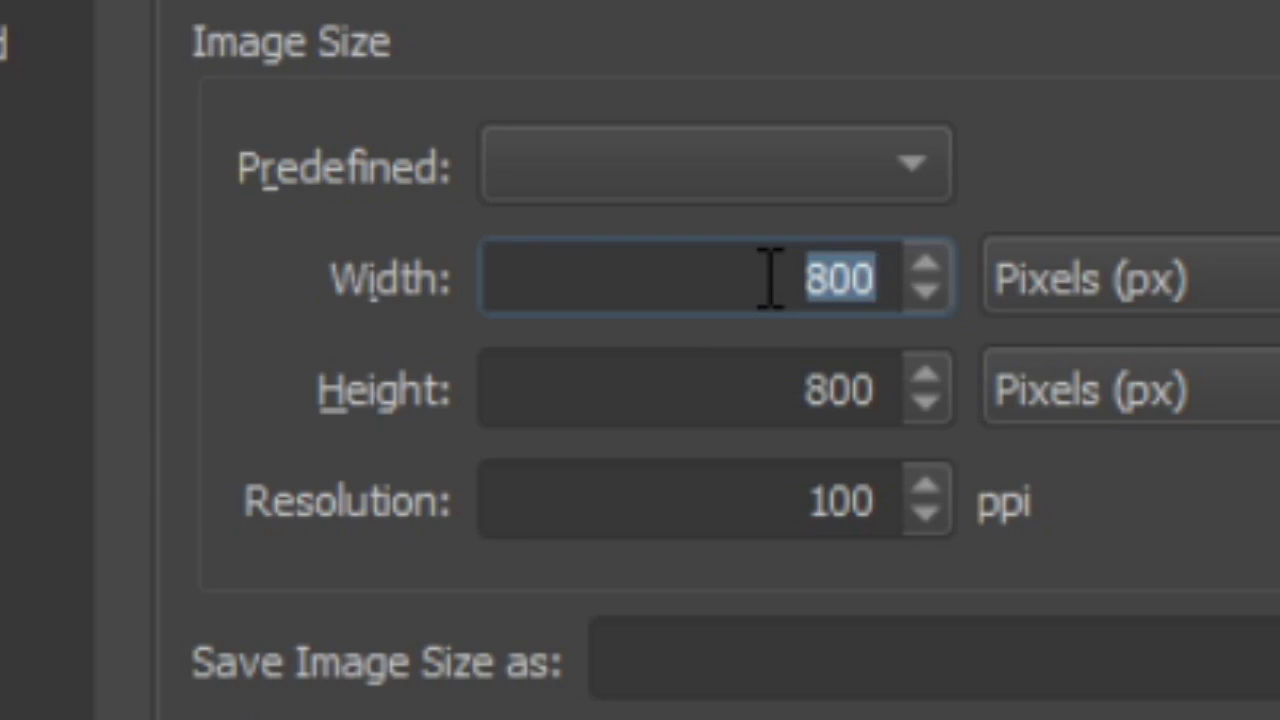
key("BackSpace")
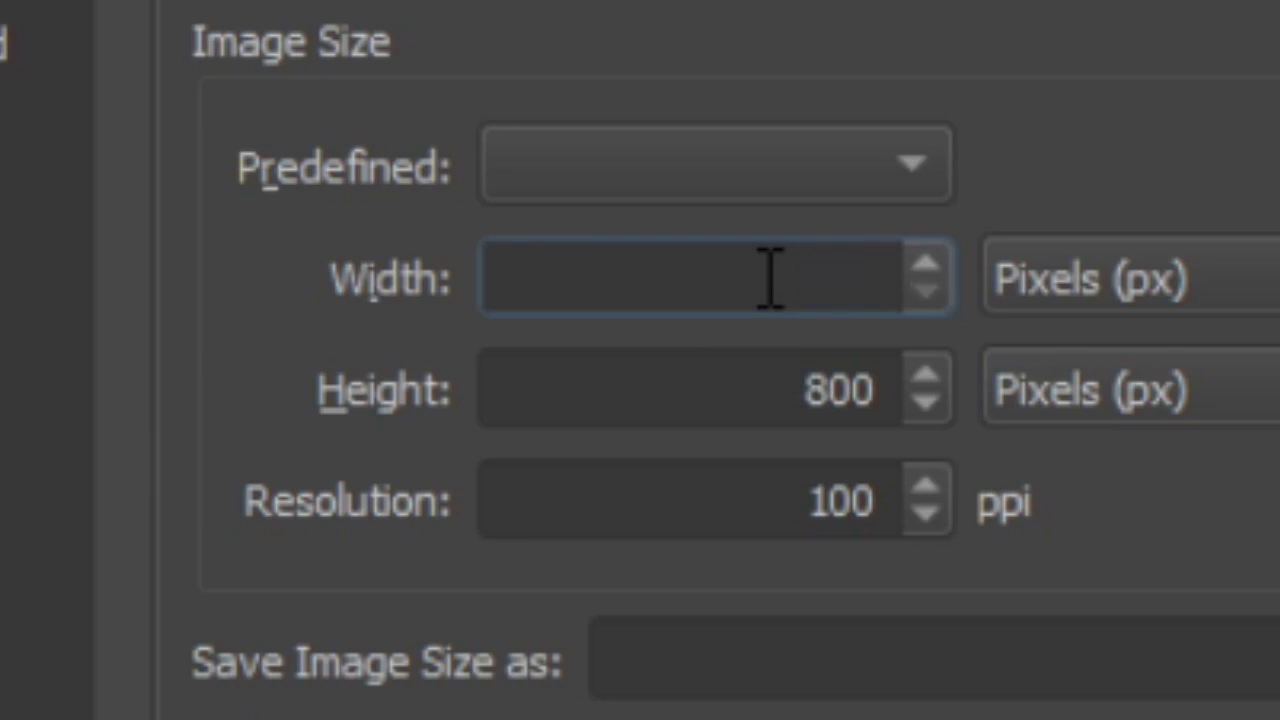
type("300")
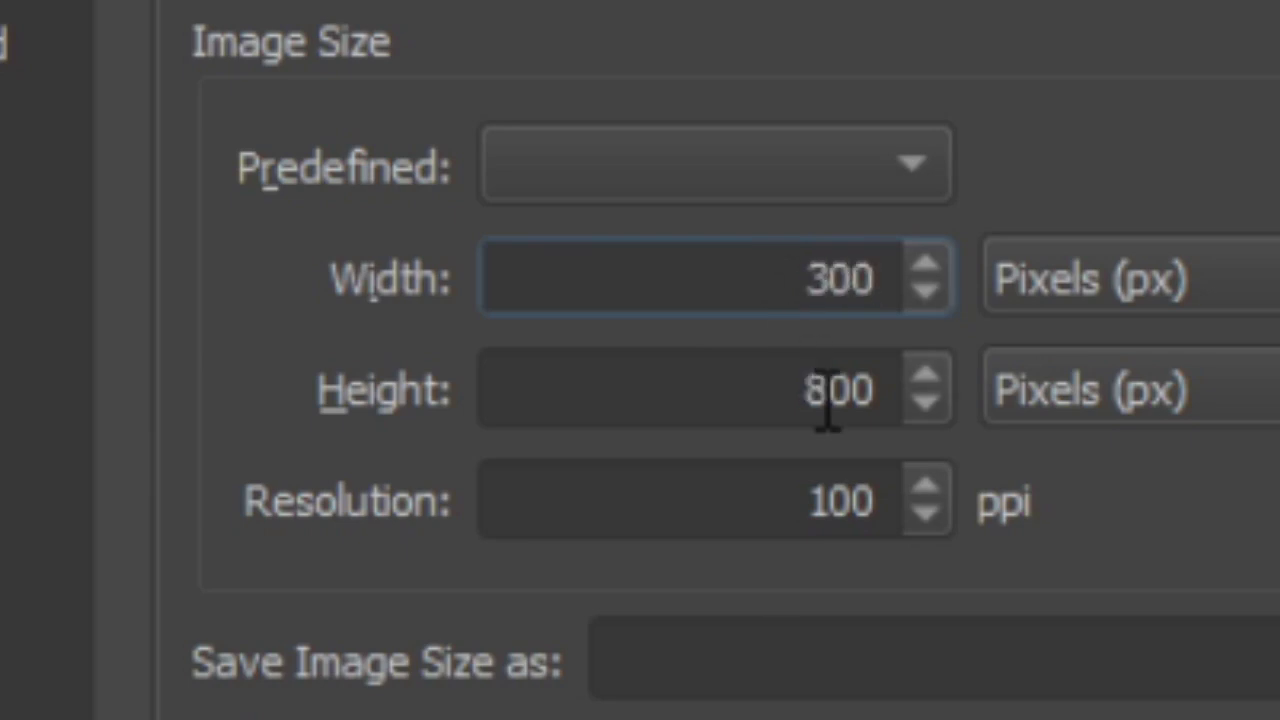
key("Tab")
key("BackSpace")
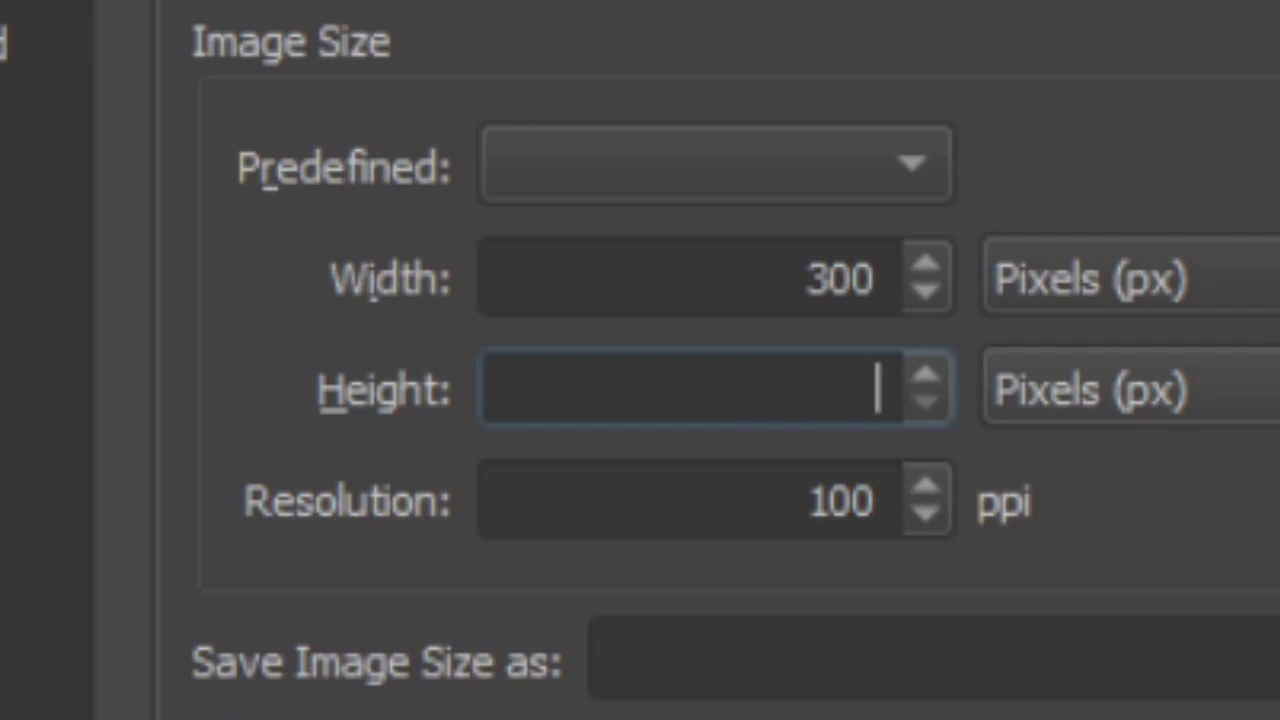
type("150")
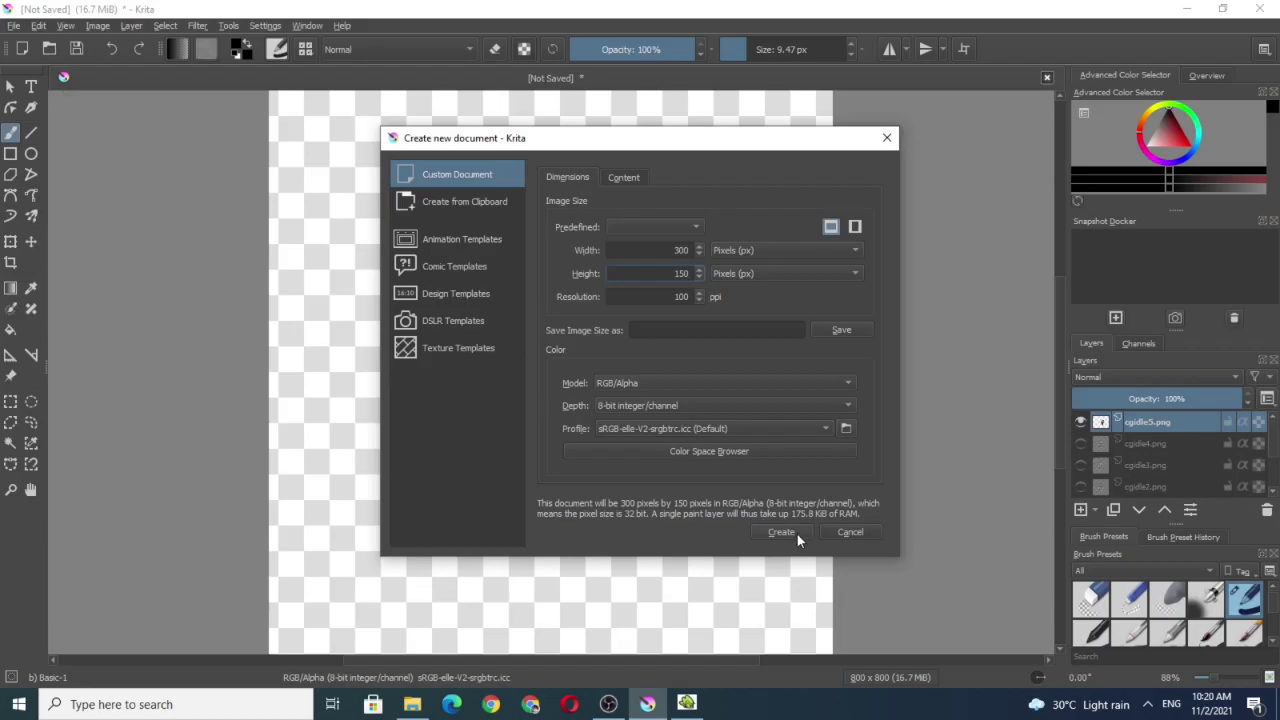
left_click(781, 532)
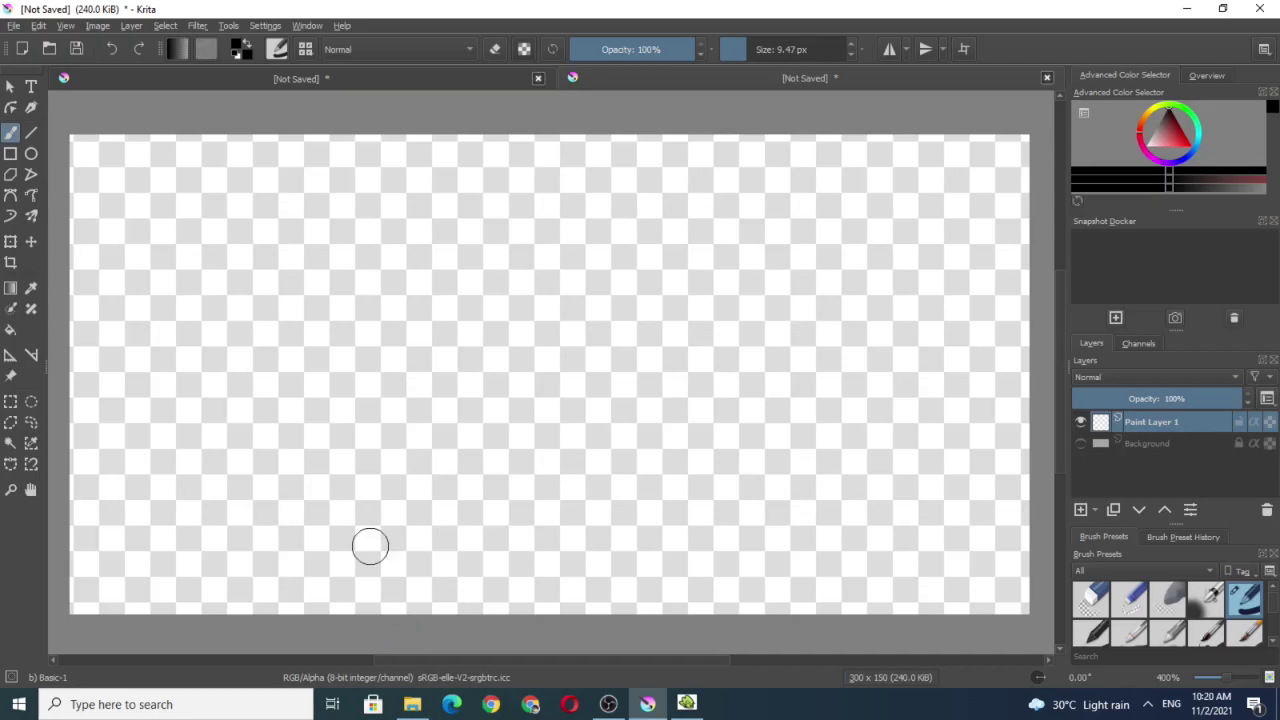
Step: Drag cgboii.png from the MODDING ASSETS folder into the new Krita document
left_click(412, 704)
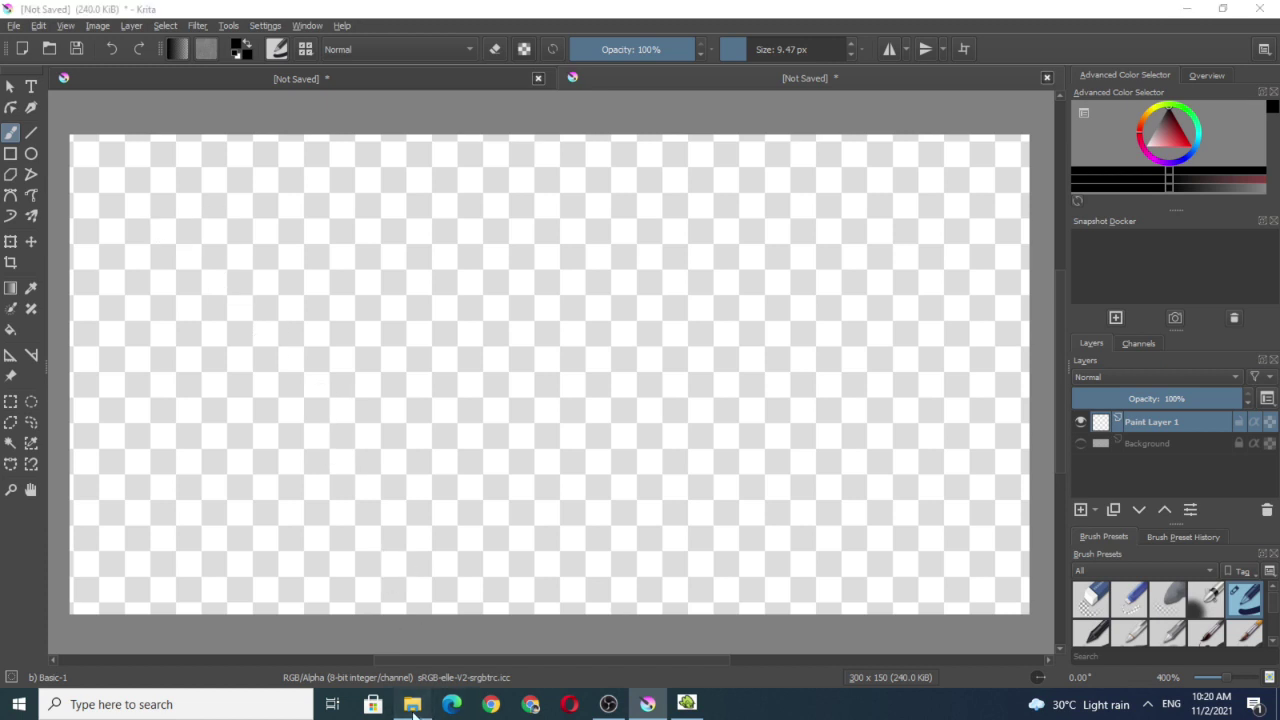
left_click(358, 237)
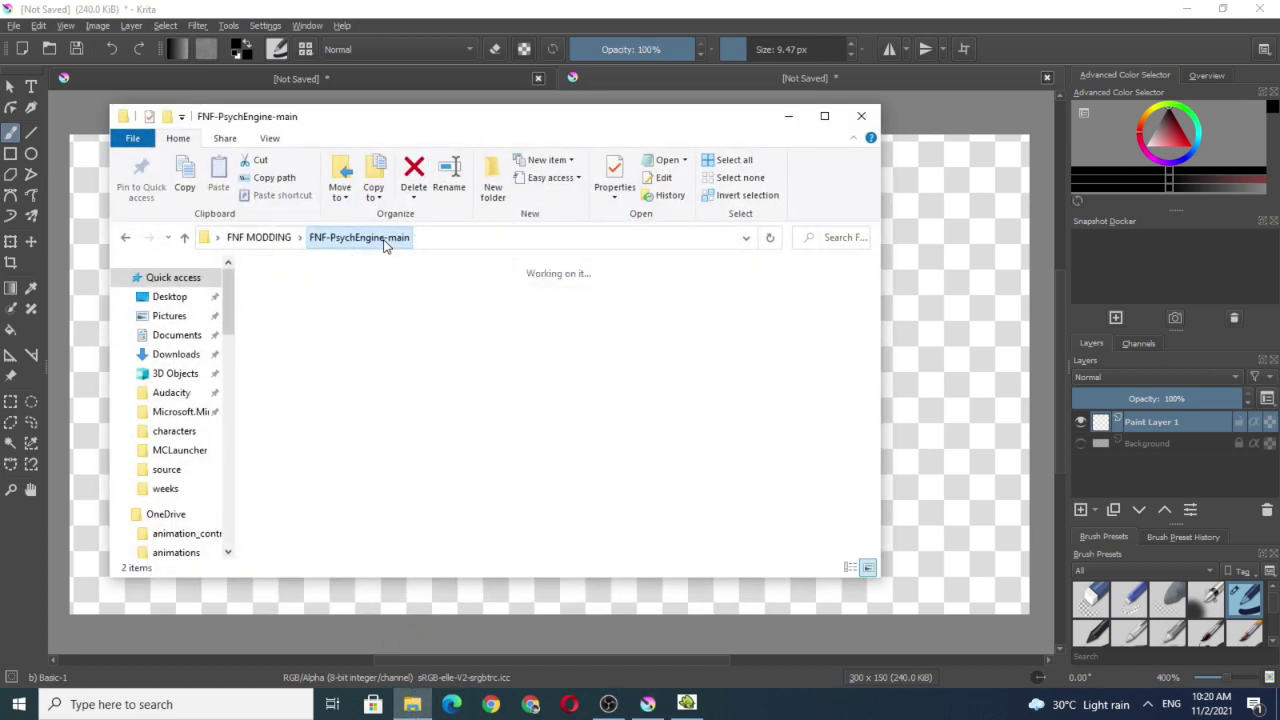
left_click(258, 238)
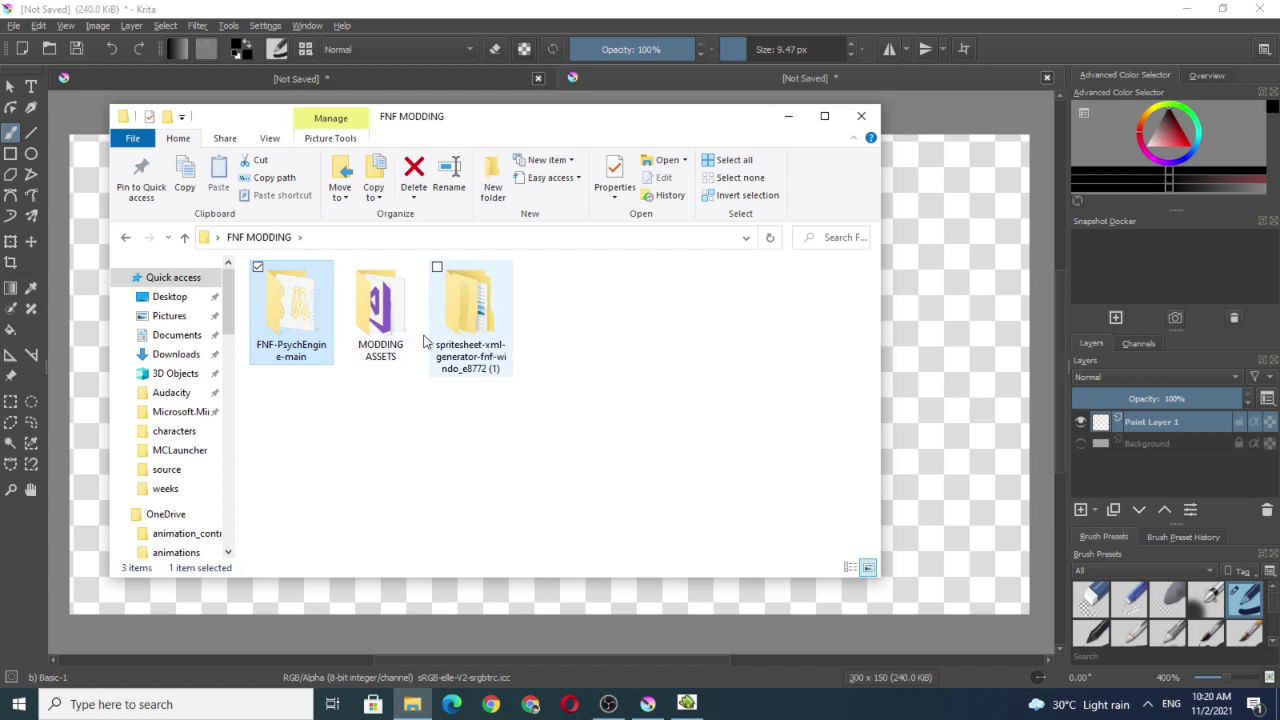
double_click(405, 340)
left_click(571, 342)
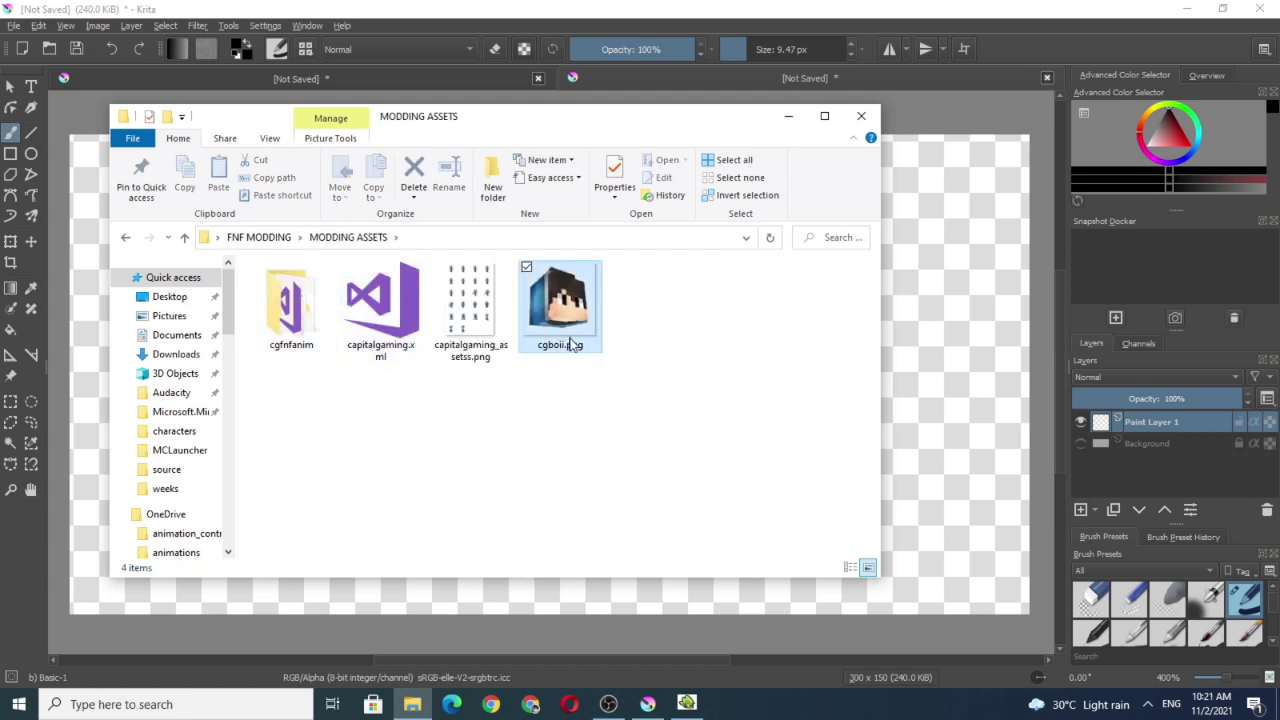
right_click(568, 344)
left_click_drag(545, 310, 966, 364)
Step: Scale the first cgboii head down and place it on the left side
left_click(1010, 375)
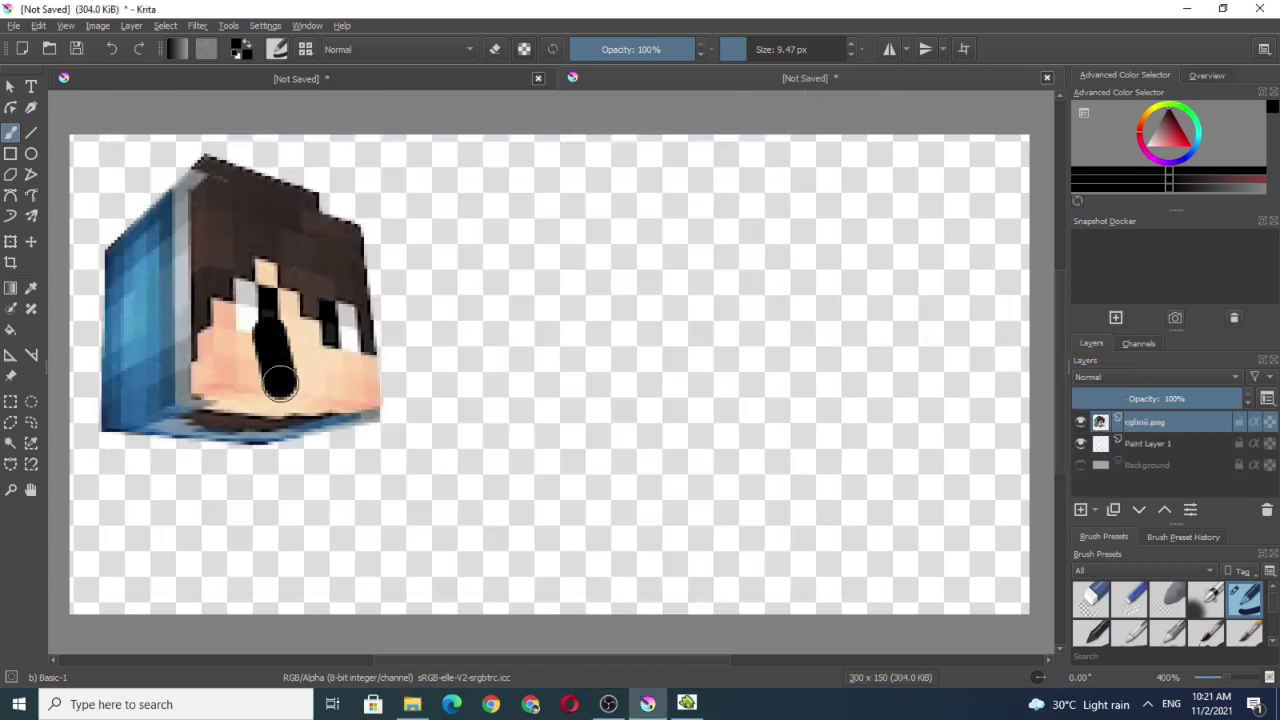
key("ctrl+t")
left_click_drag(282, 251, 269, 304)
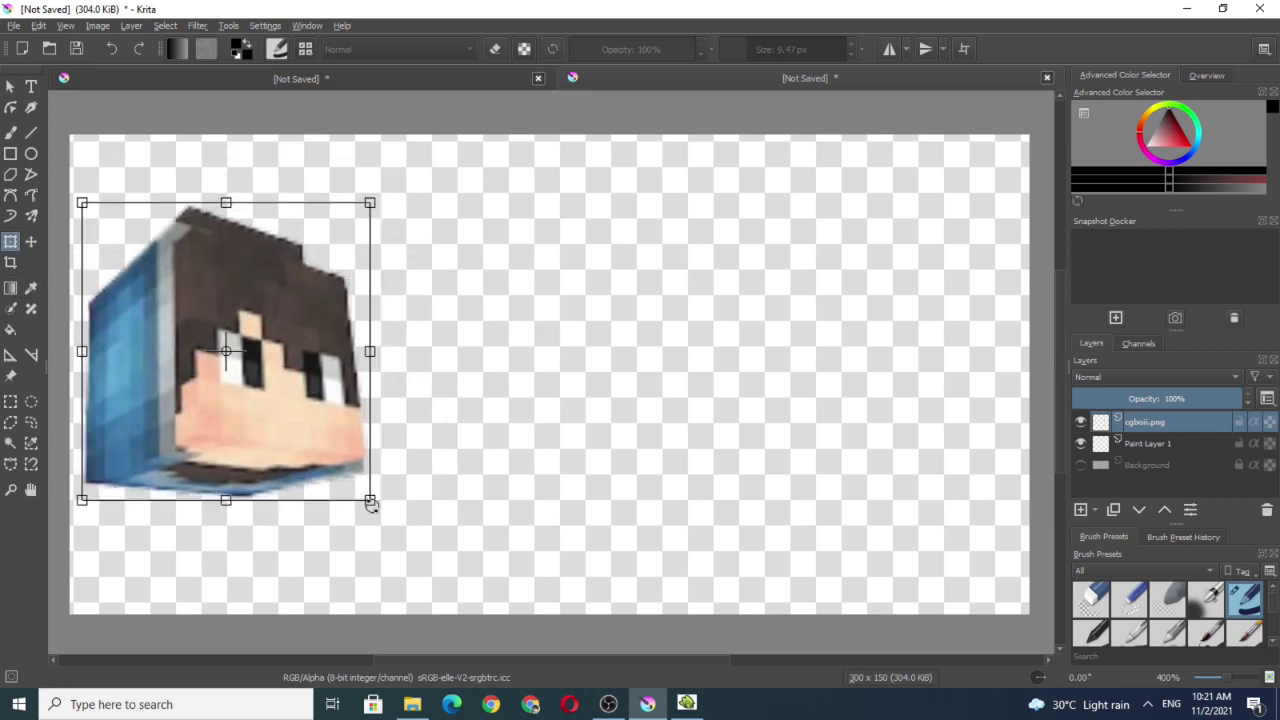
left_click_drag(371, 506, 289, 409)
left_click_drag(213, 346, 229, 360)
key("t")
left_click_drag(163, 307, 189, 351)
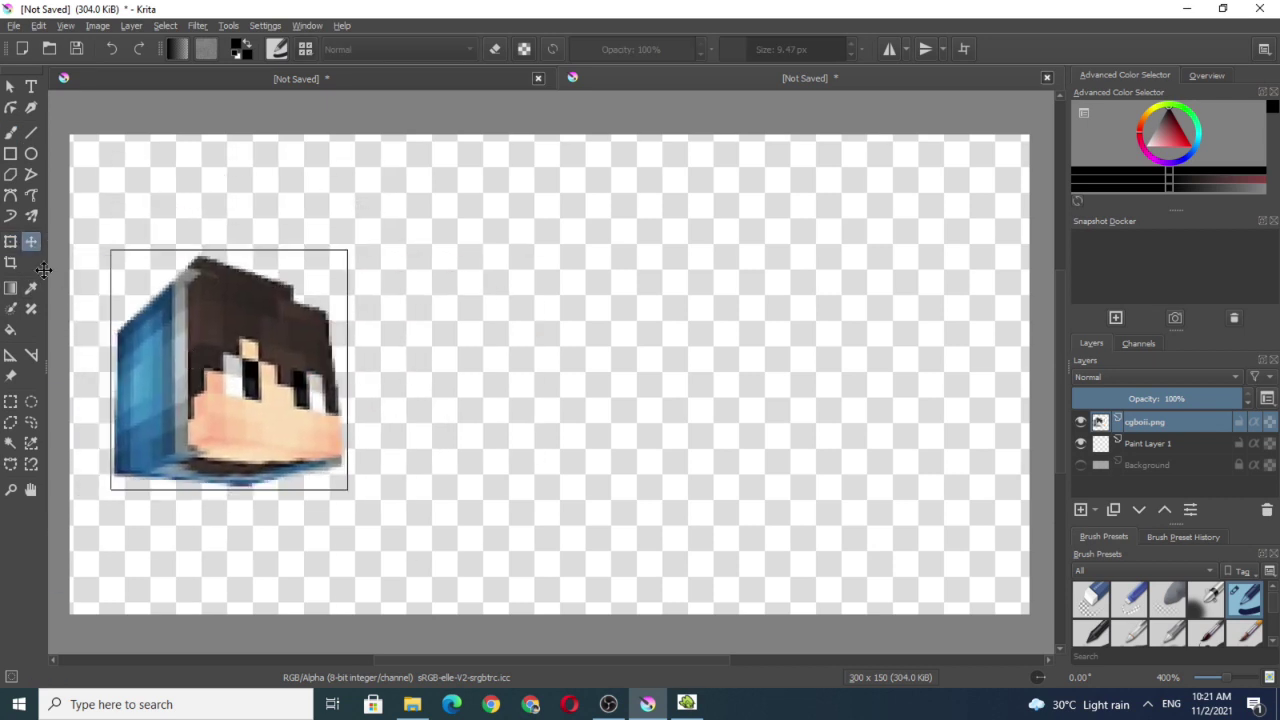
right_click(206, 366)
left_click(292, 358)
left_click_drag(292, 358, 296, 348)
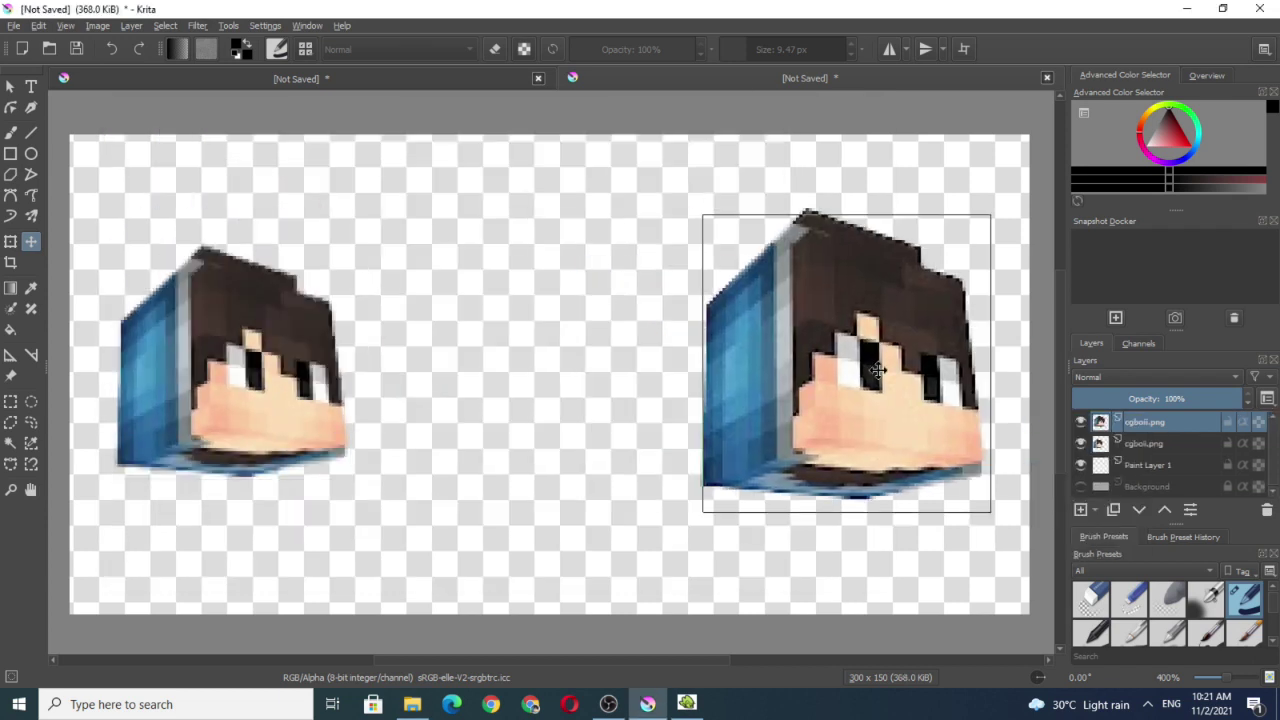
Step: Add a second cgboii head, sized to match, near the right edge
left_click_drag(729, 481, 806, 437)
key("ctrl+t")
left_click_drag(912, 333, 903, 383)
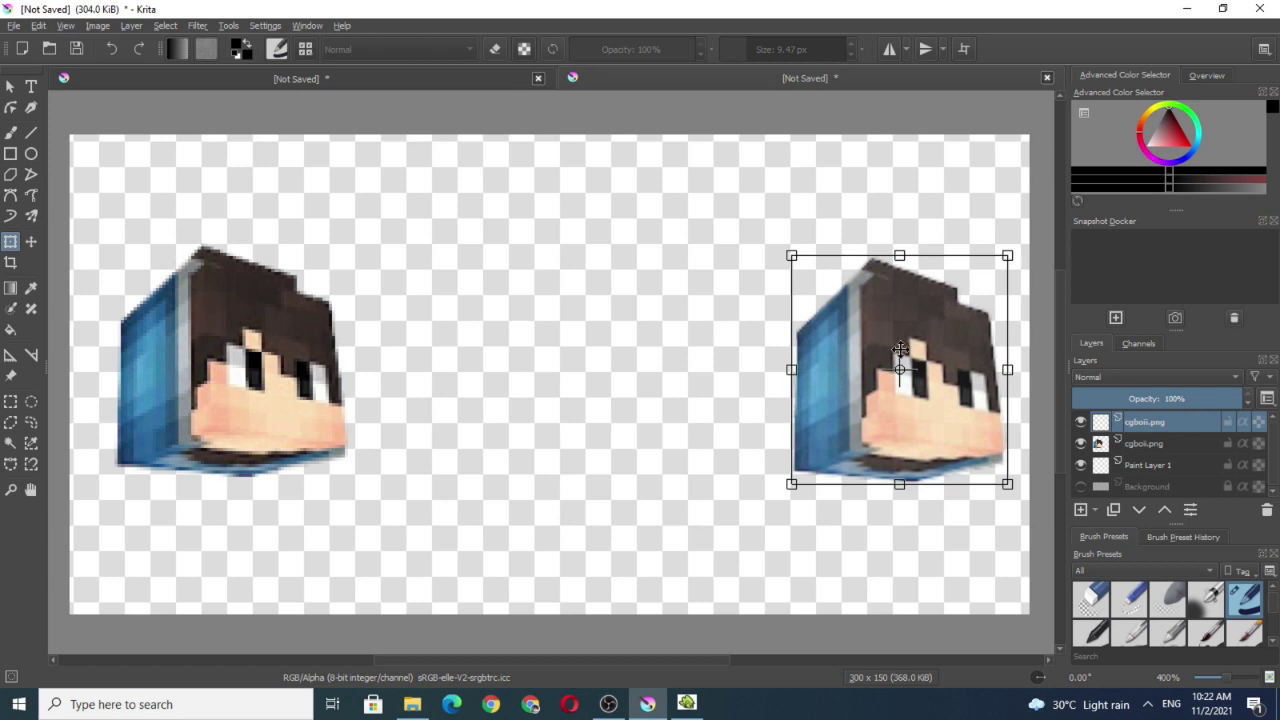
left_click_drag(900, 349, 880, 341)
left_click_drag(771, 486, 737, 480)
mouse_move(908, 318)
left_mouse_down()
mouse_move(926, 324)
mouse_move(918, 308)
mouse_move(838, 372)
left_mouse_up()
Step: Brush black crossed-out eyes and a frown onto the right head
key("b")
mouse_move(868, 312)
left_mouse_down()
mouse_move(902, 389)
mouse_move(1008, 350)
left_mouse_up()
left_click_drag(968, 300, 995, 401)
mouse_move(996, 456)
left_mouse_down()
mouse_move(940, 432)
mouse_move(876, 472)
left_mouse_up()
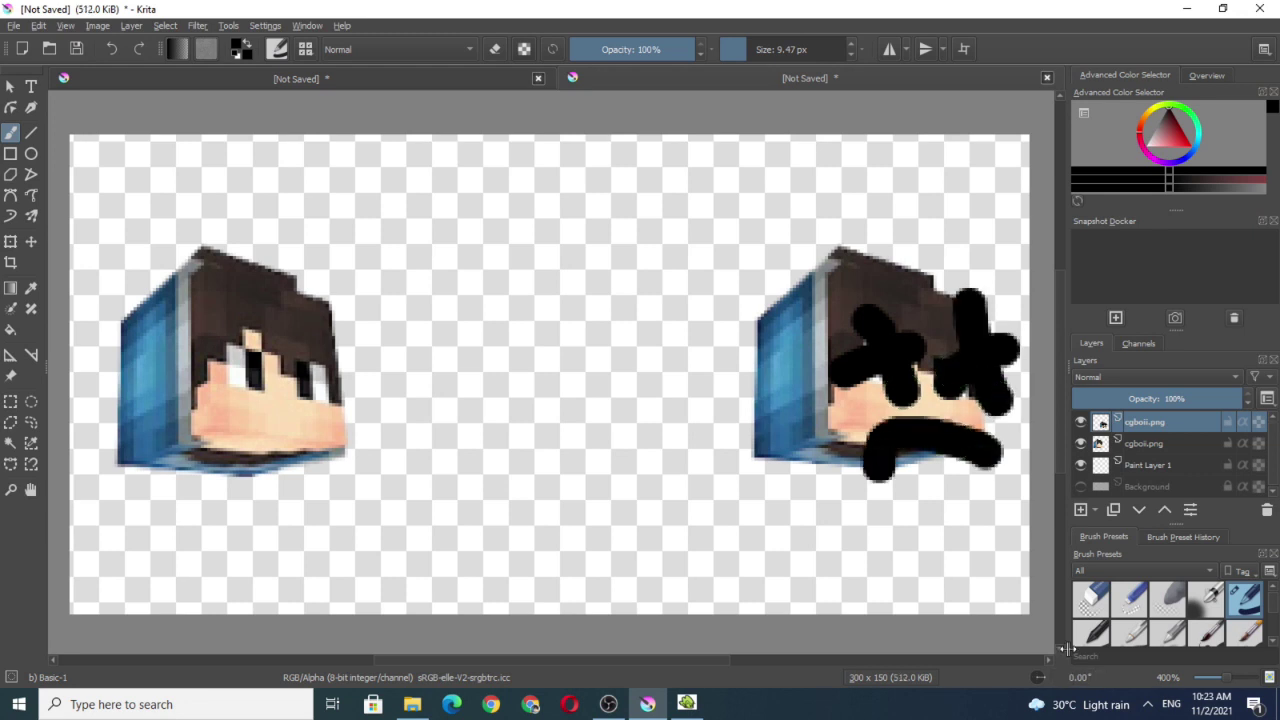
left_click(843, 371)
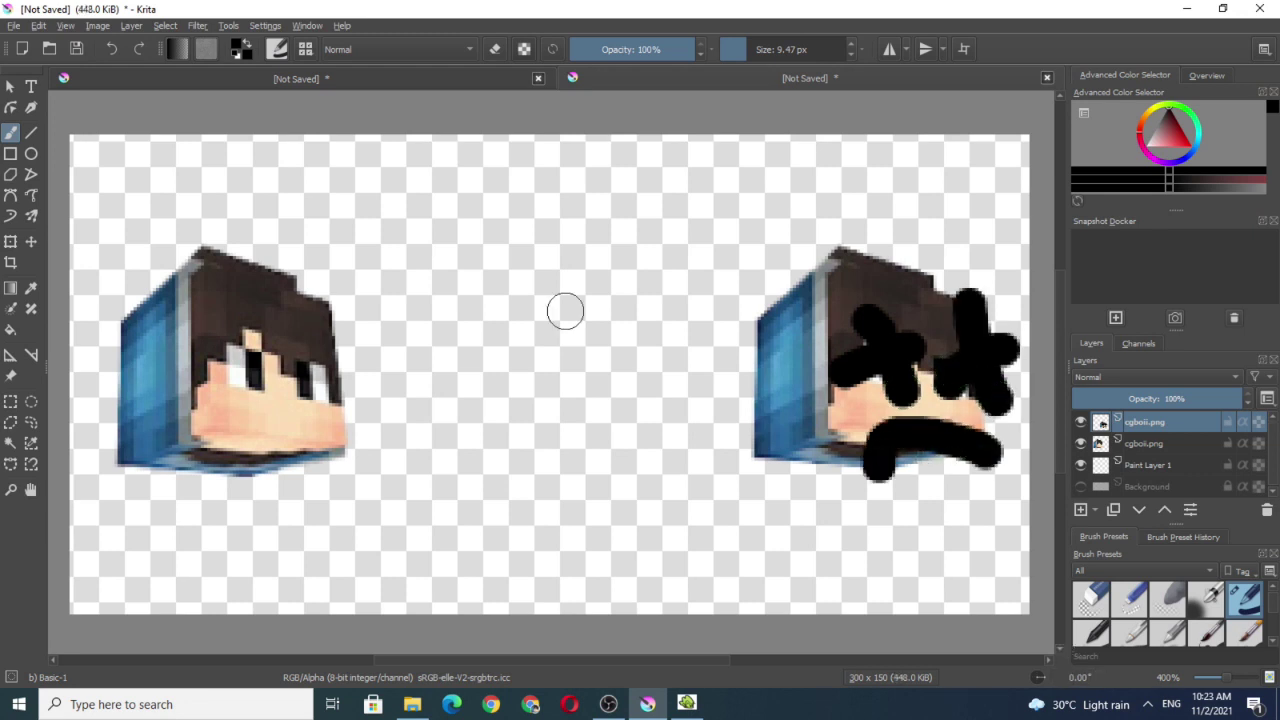
Step: Start Save As and browse to example_mods/images/icons
left_click(12, 27)
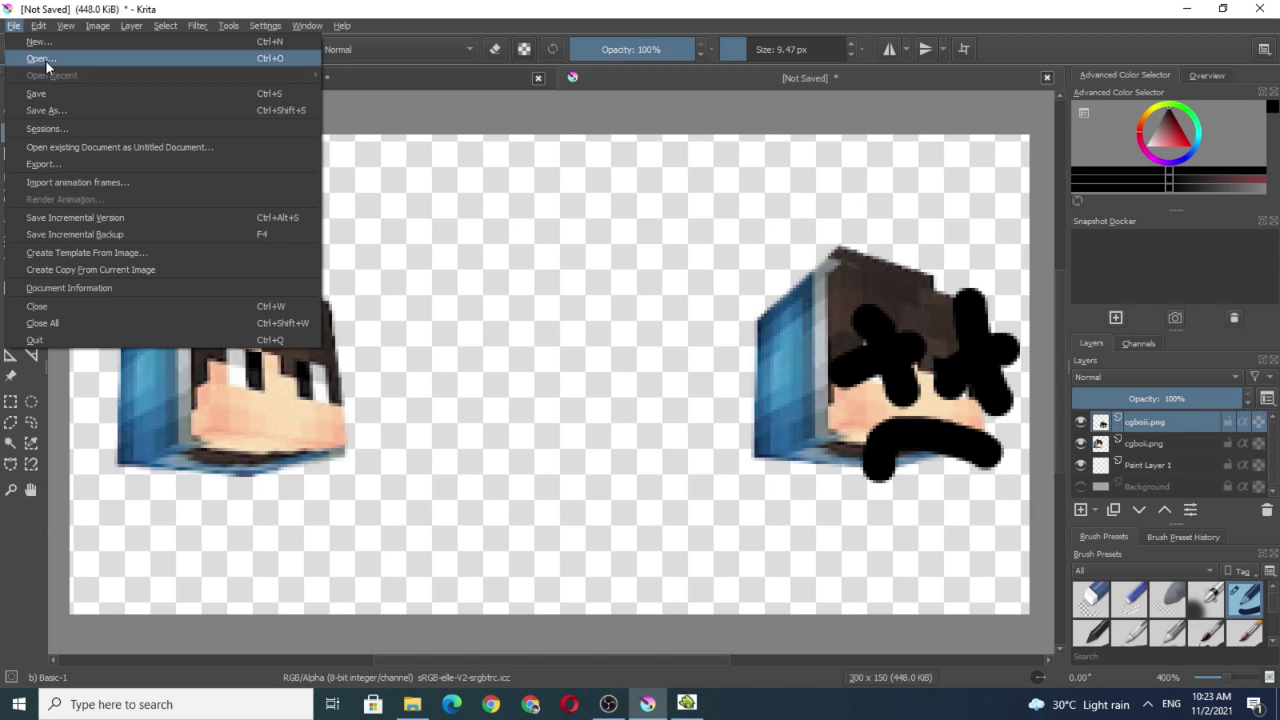
left_click(77, 112)
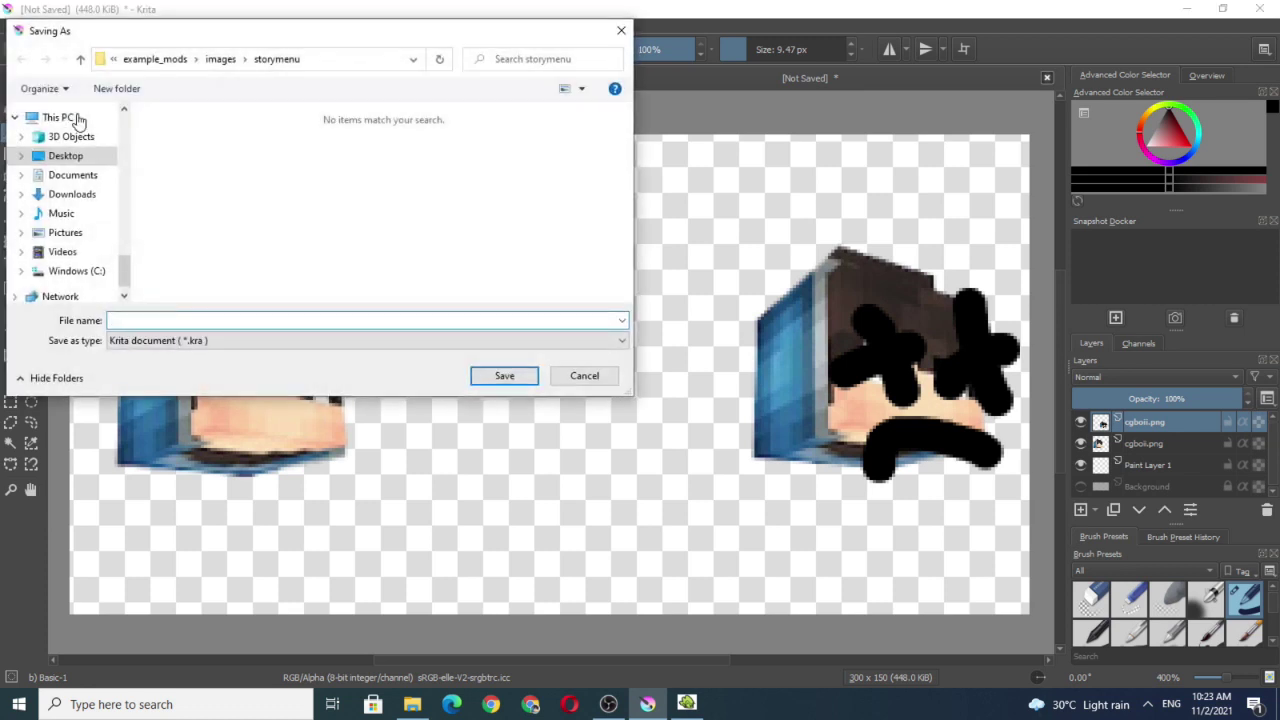
left_click(220, 59)
left_click(268, 59)
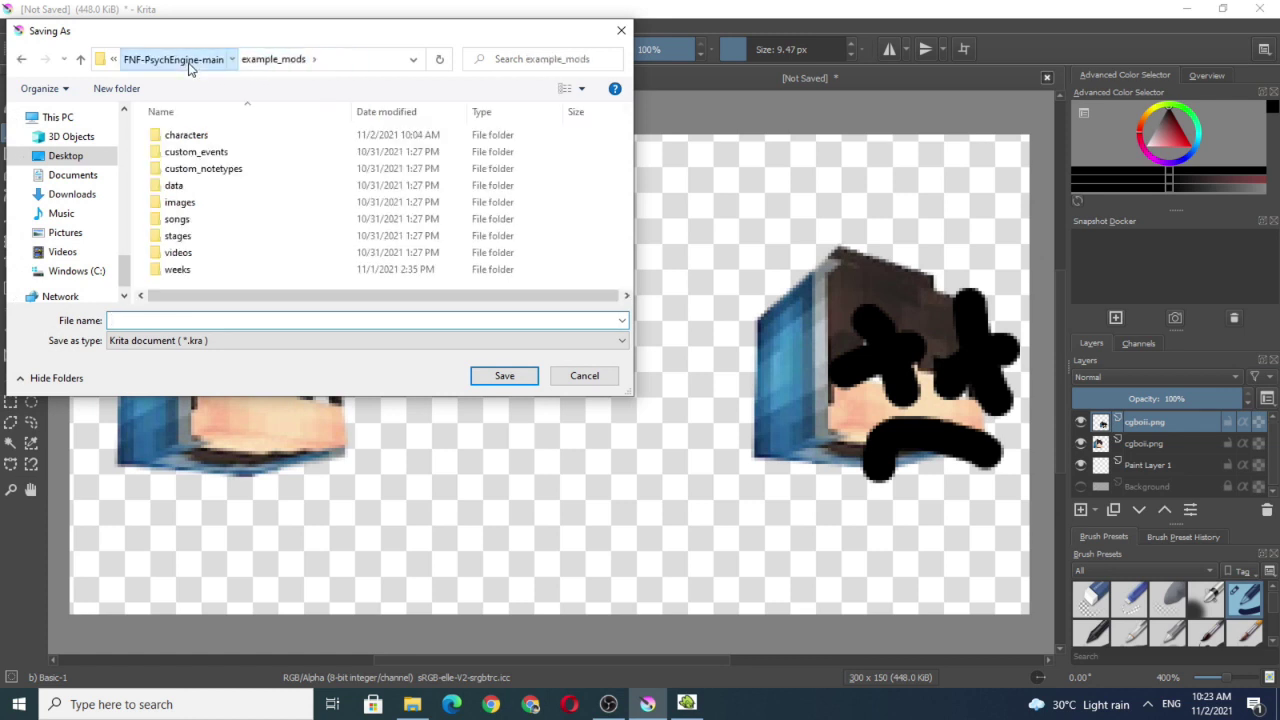
left_click(186, 60)
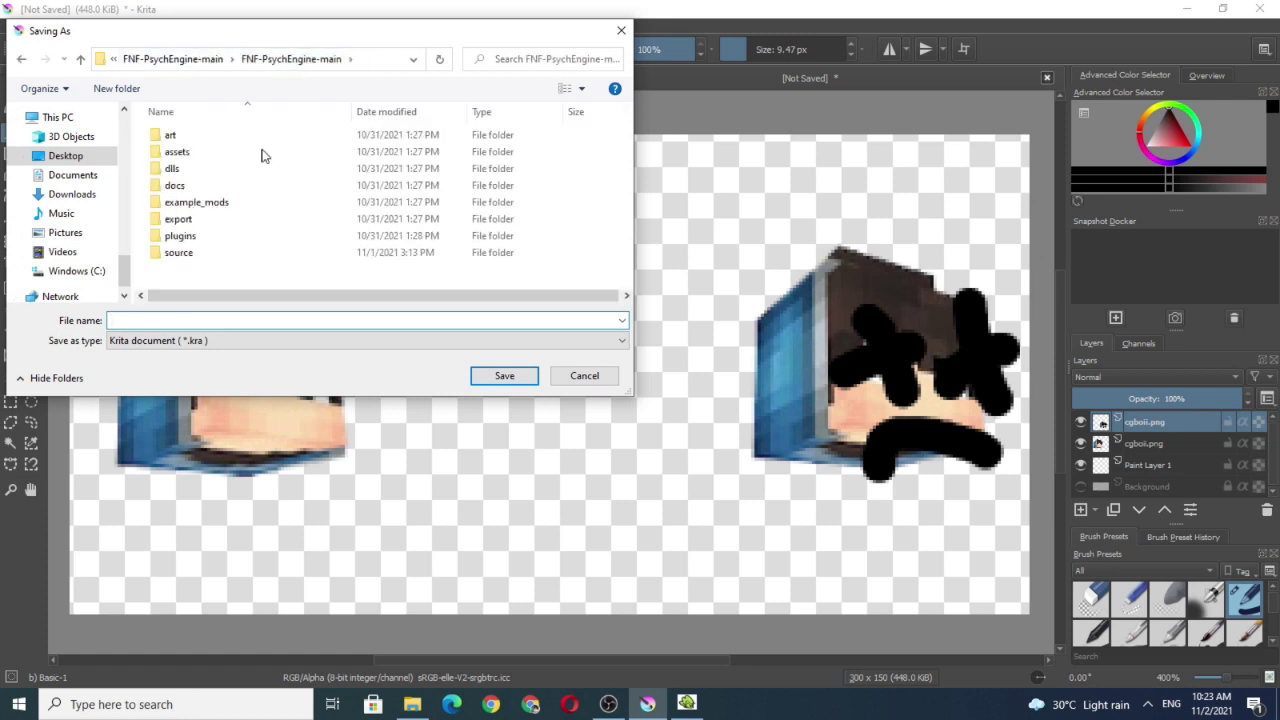
double_click(212, 203)
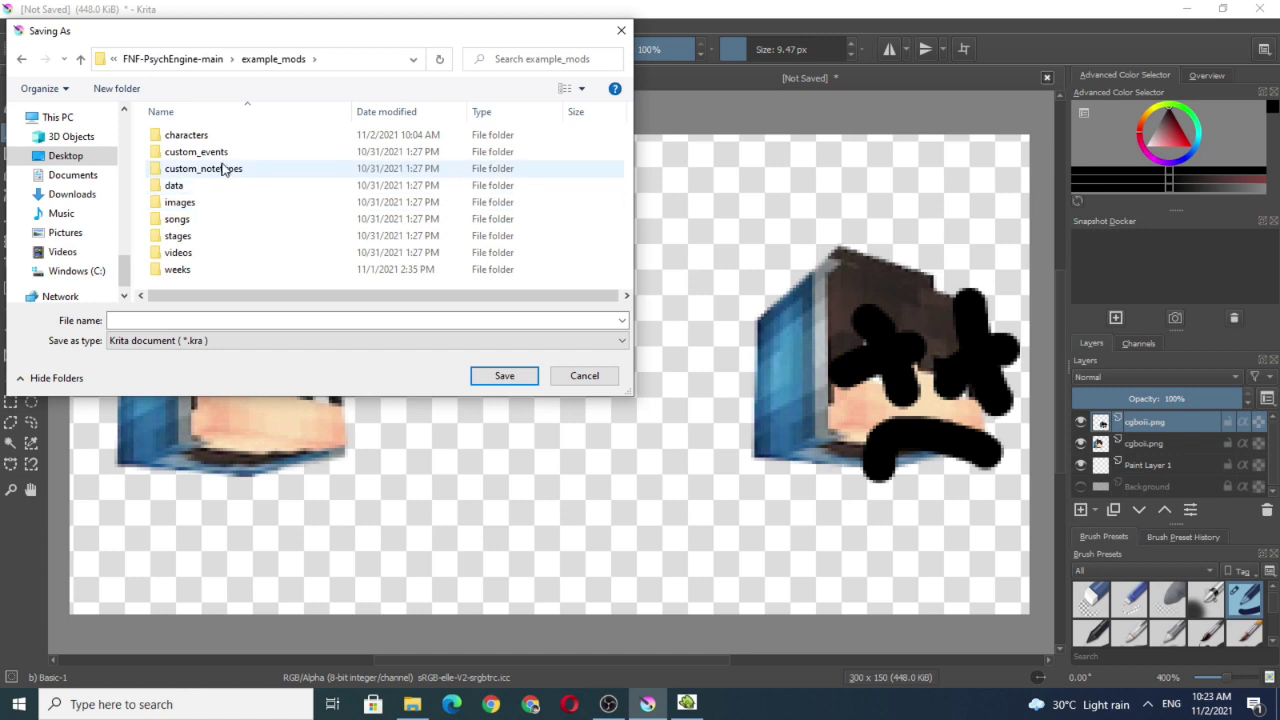
double_click(180, 202)
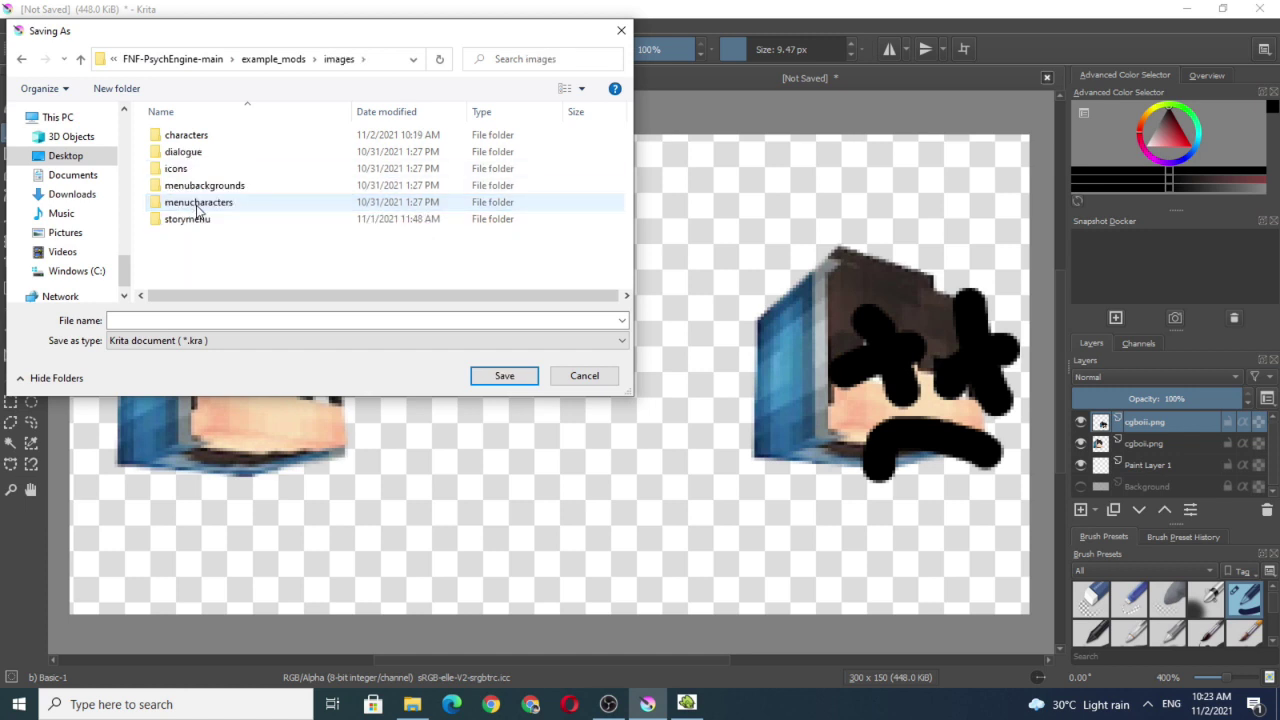
double_click(178, 169)
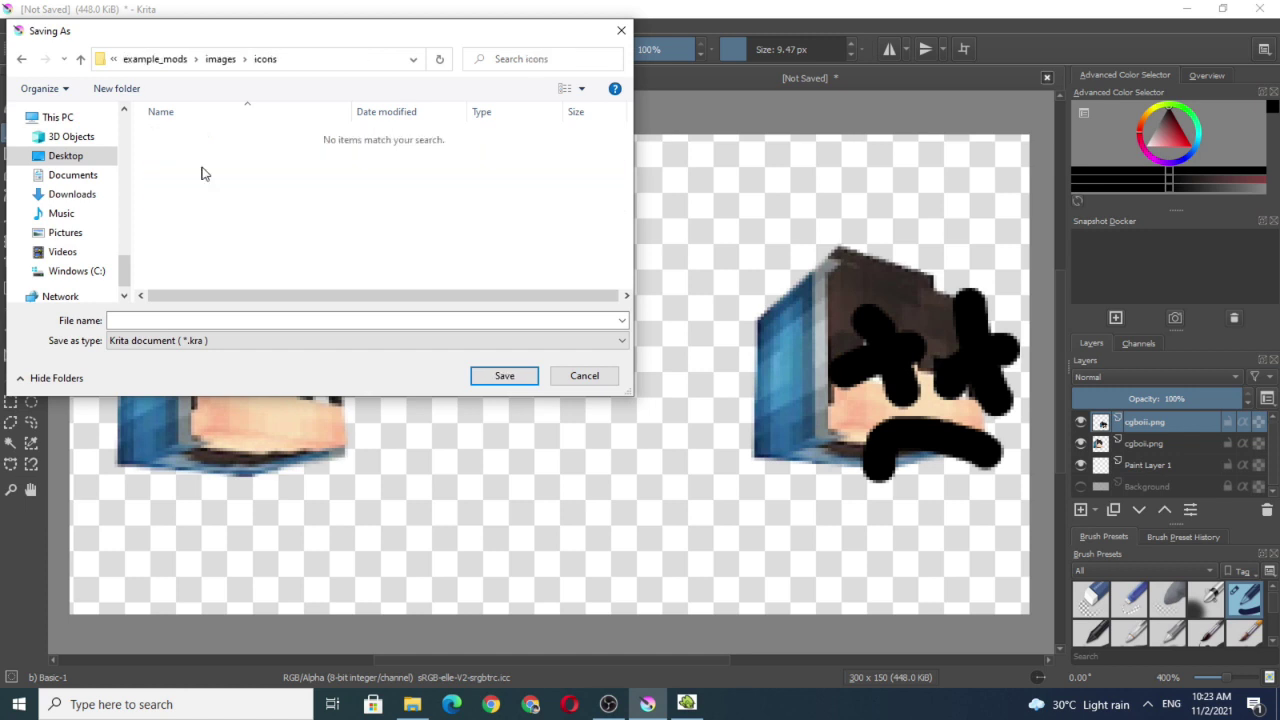
Step: Save the two-head image as PNG named icon-cgmc
left_click(244, 343)
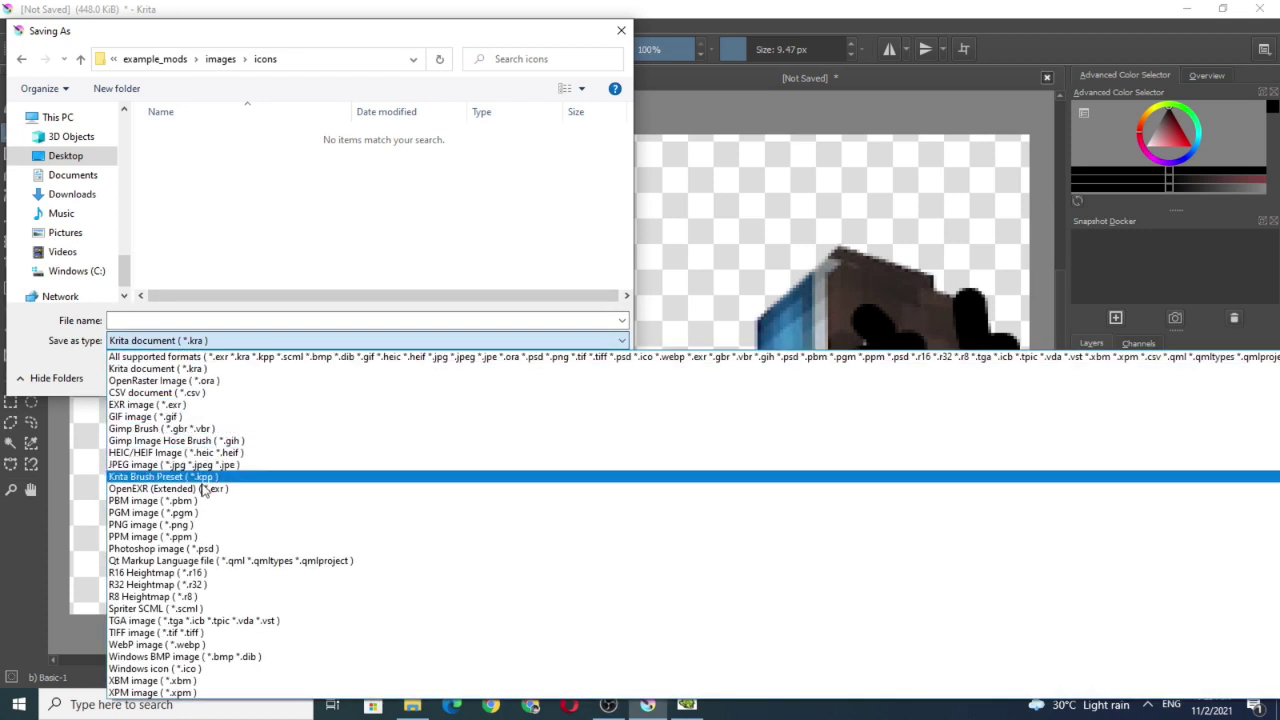
left_click(190, 524)
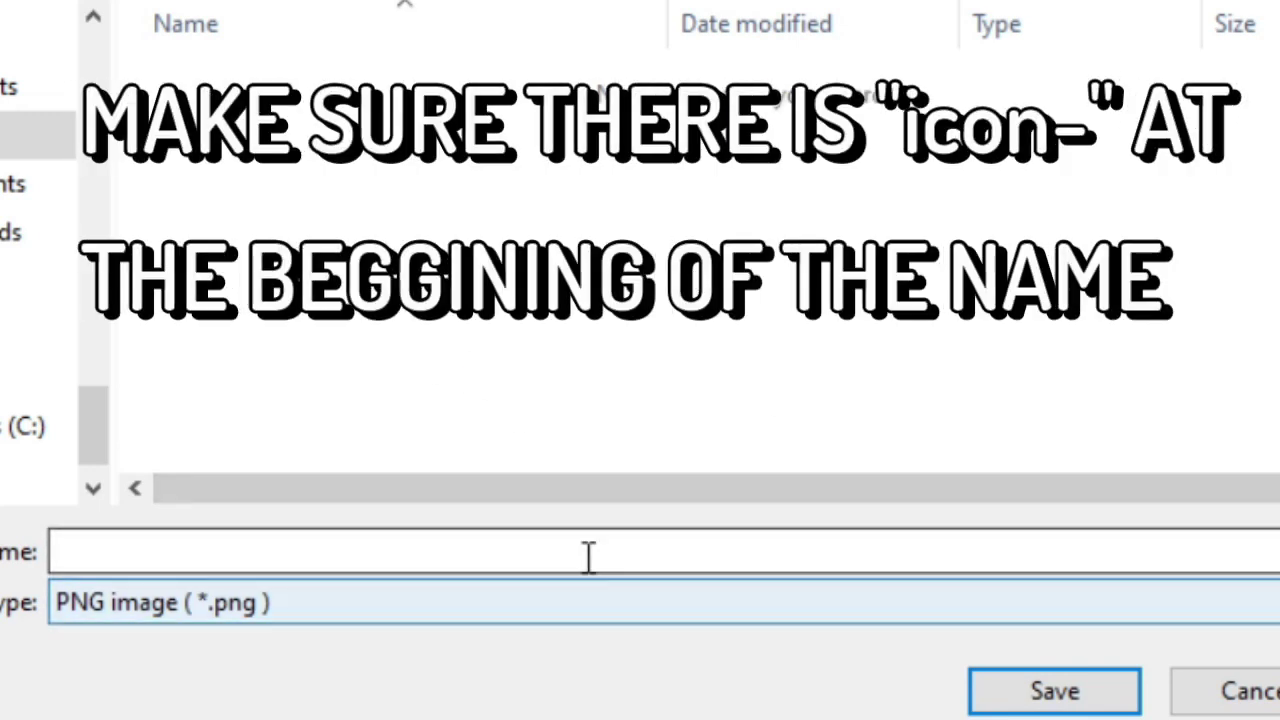
left_click(622, 549)
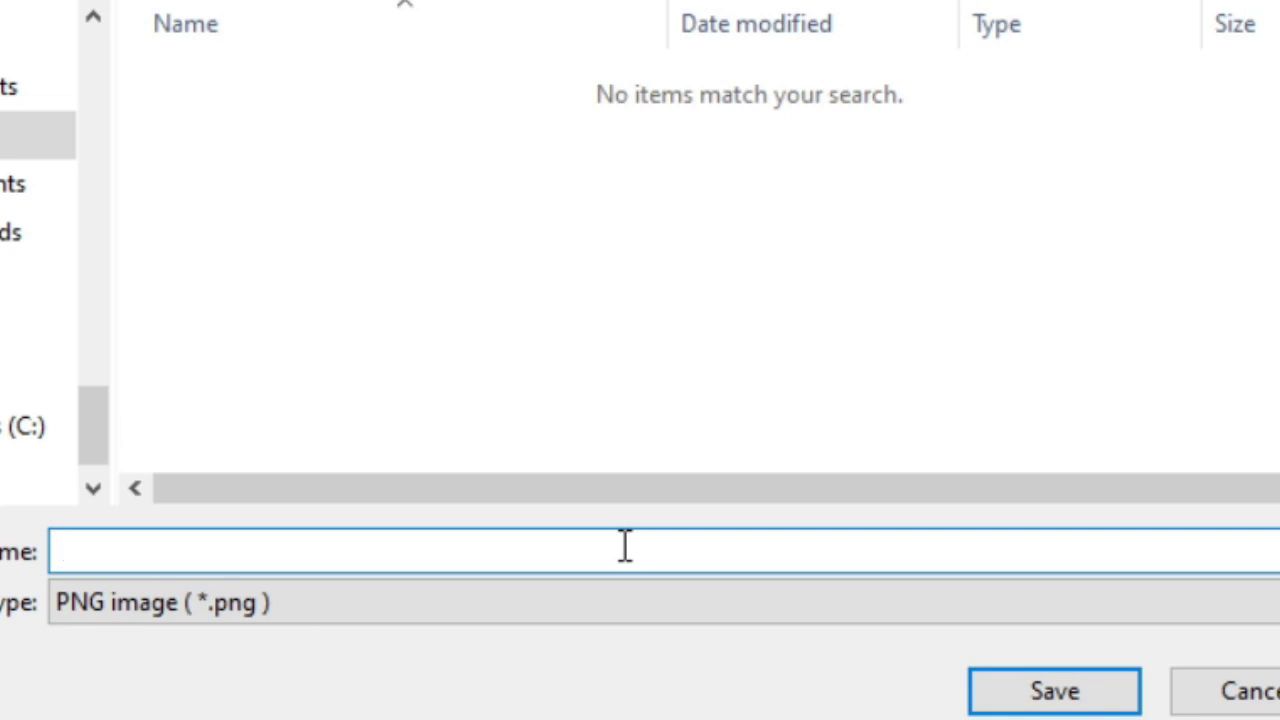
type("ico")
type("n-cgmc")
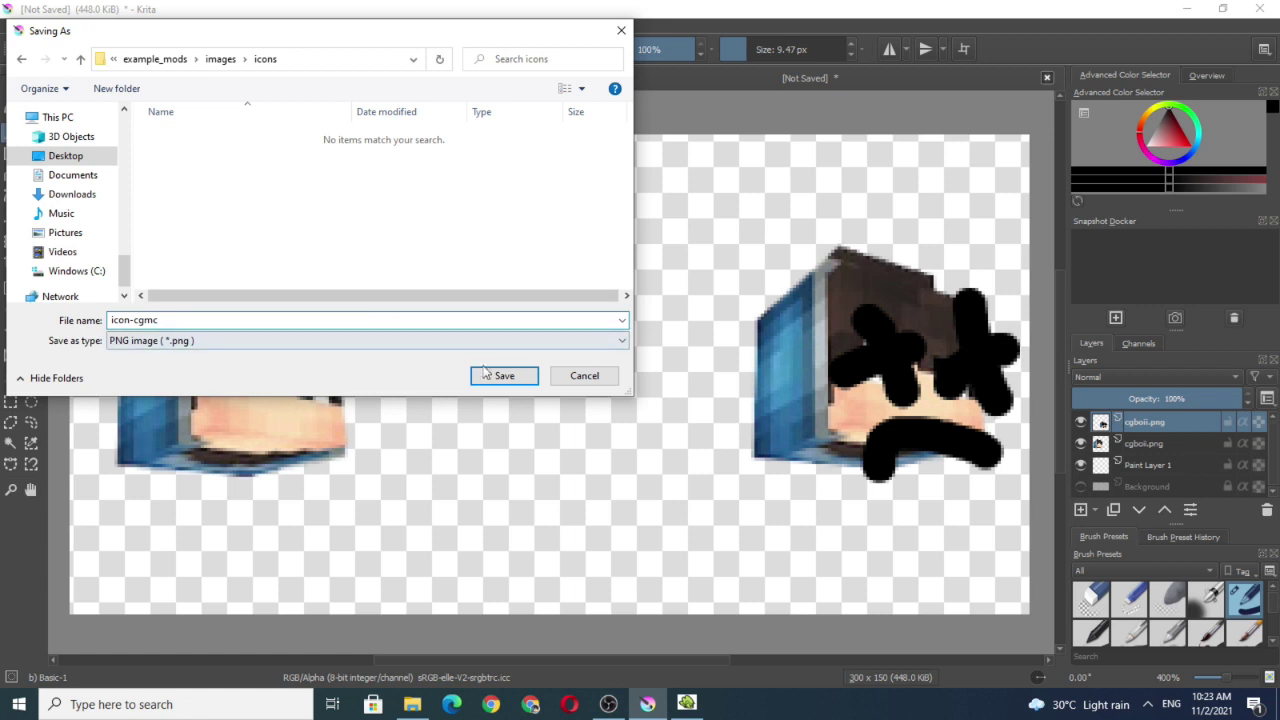
left_click(490, 373)
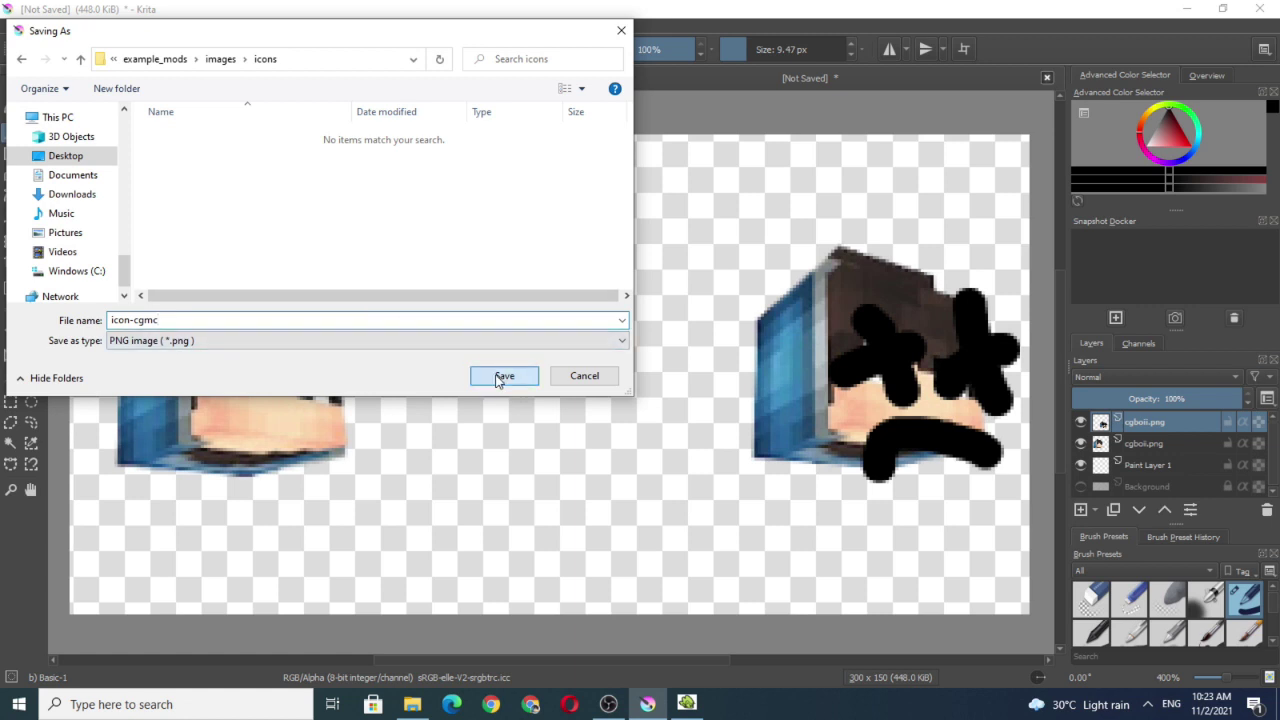